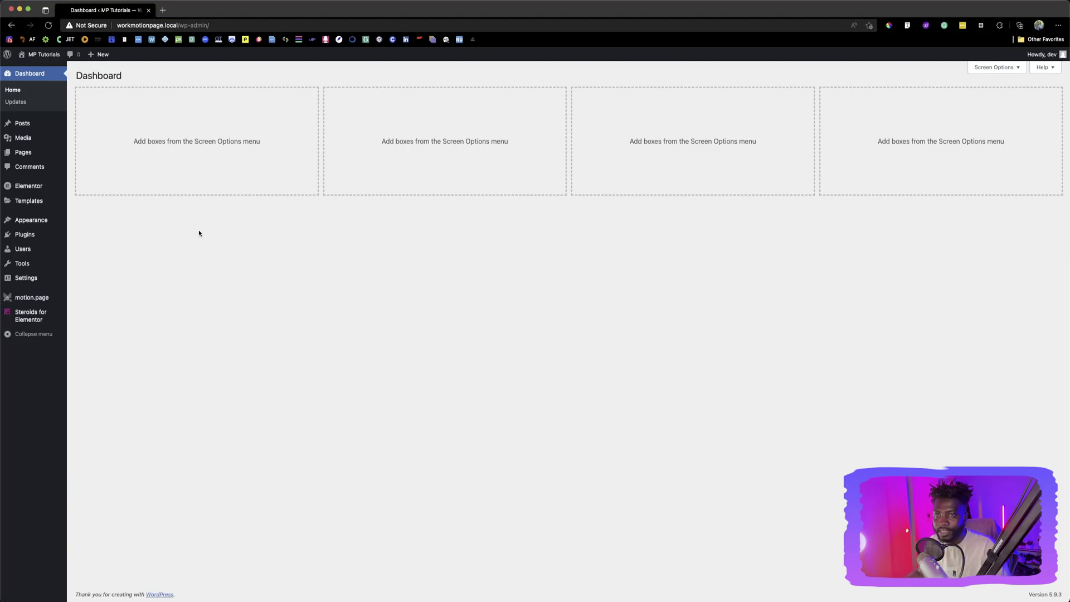
Show the Templates flyout in the WordPress admin sidebar to reach Theme Builder
mouse_move(29, 201)
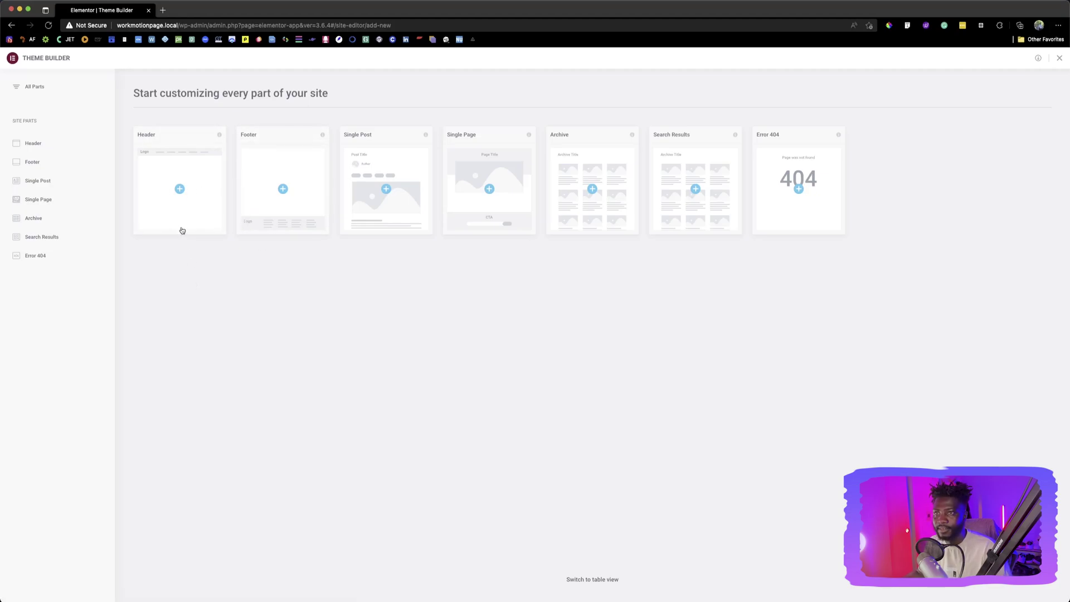
Create the Elementor Header #425 template, browse the Library's header blocks, and dismiss them
left_click(180, 190)
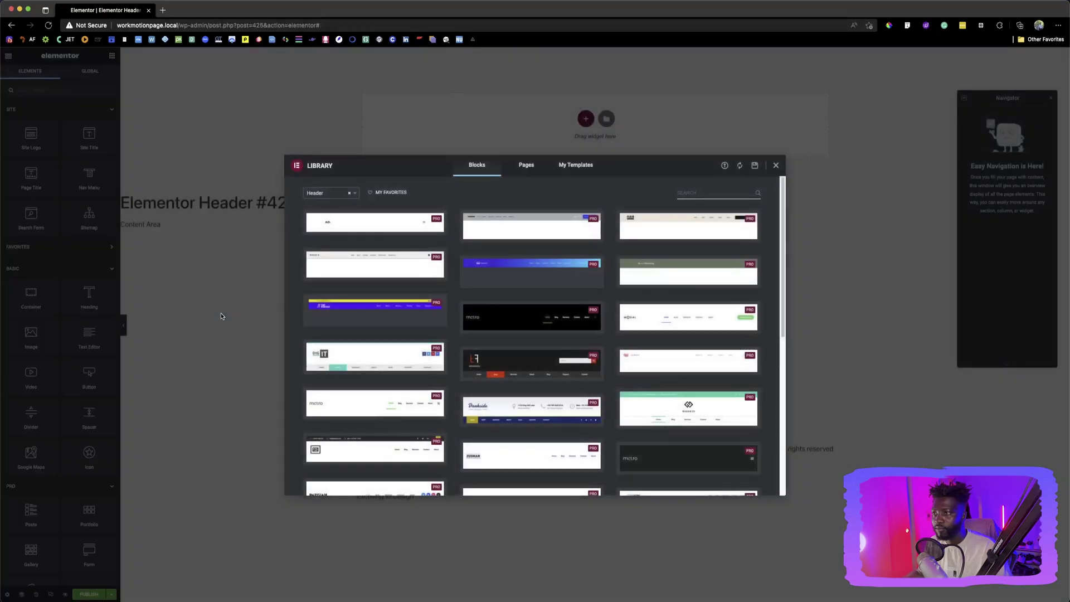
mouse_move(384, 226)
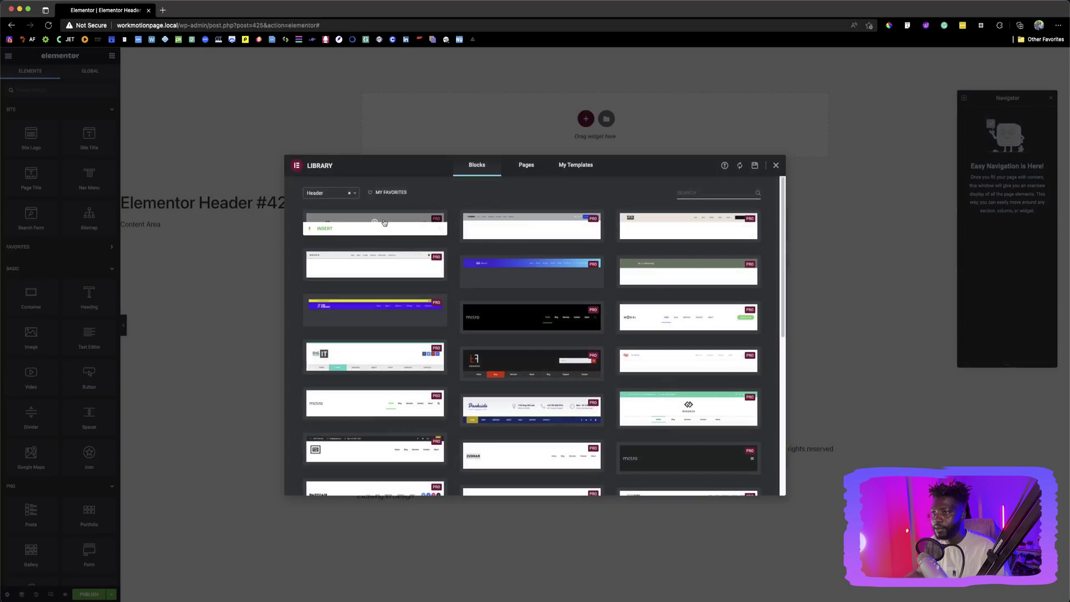
mouse_move(531, 227)
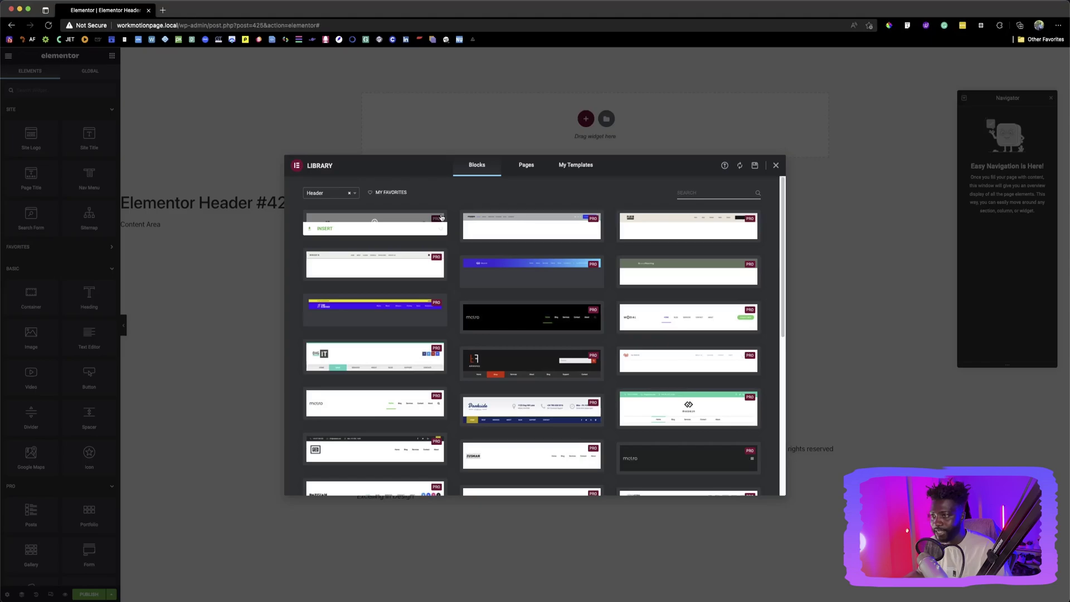
left_click(777, 166)
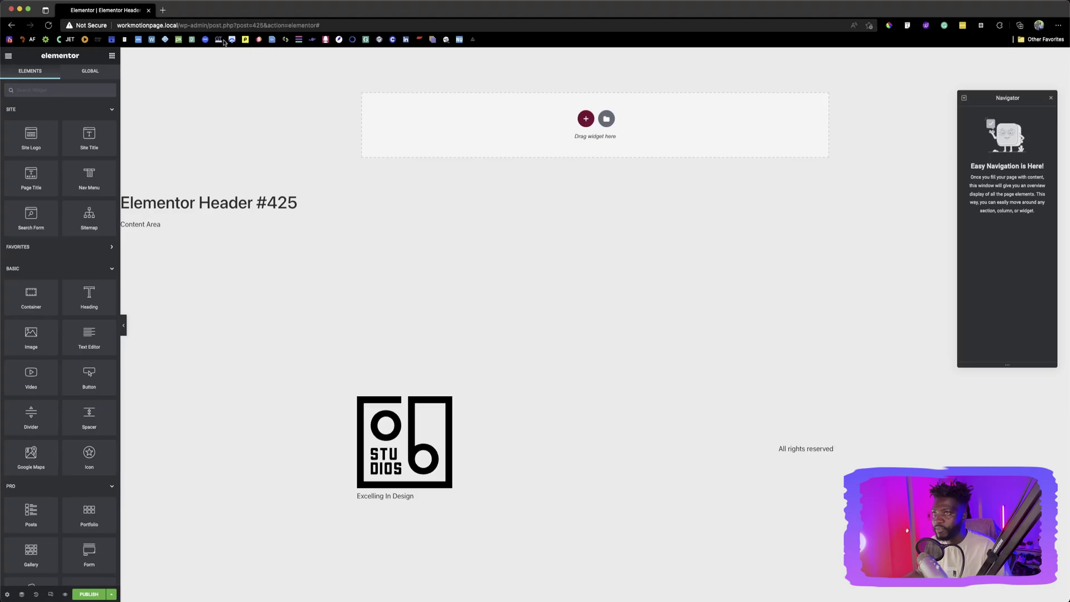
Start a new browser tab, paste a web address, then clear it
left_click(163, 10)
left_click(141, 27)
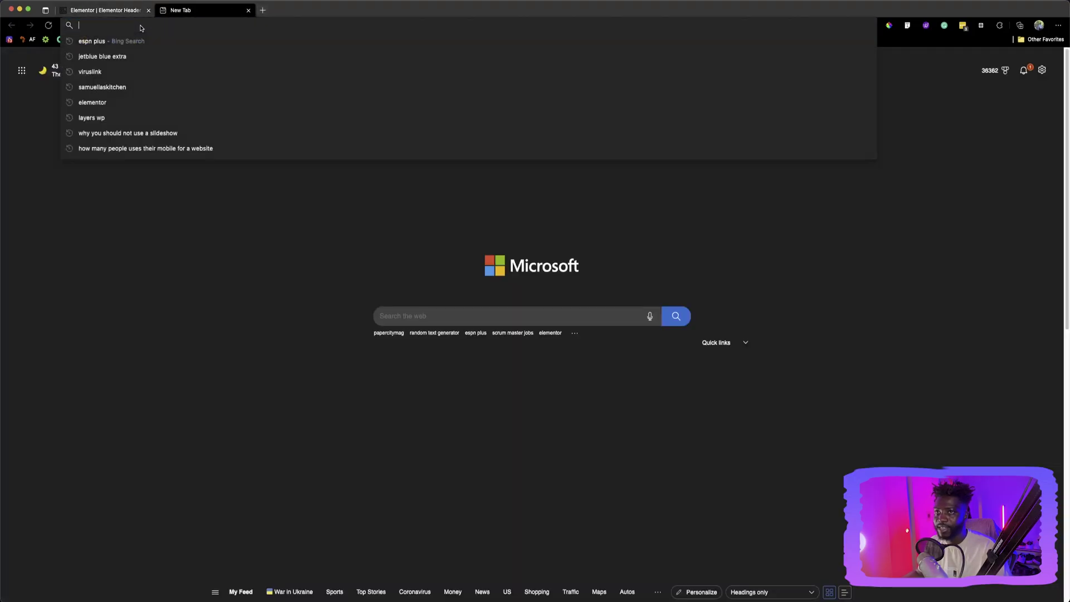
type("https://moshoodat.com/booking/")
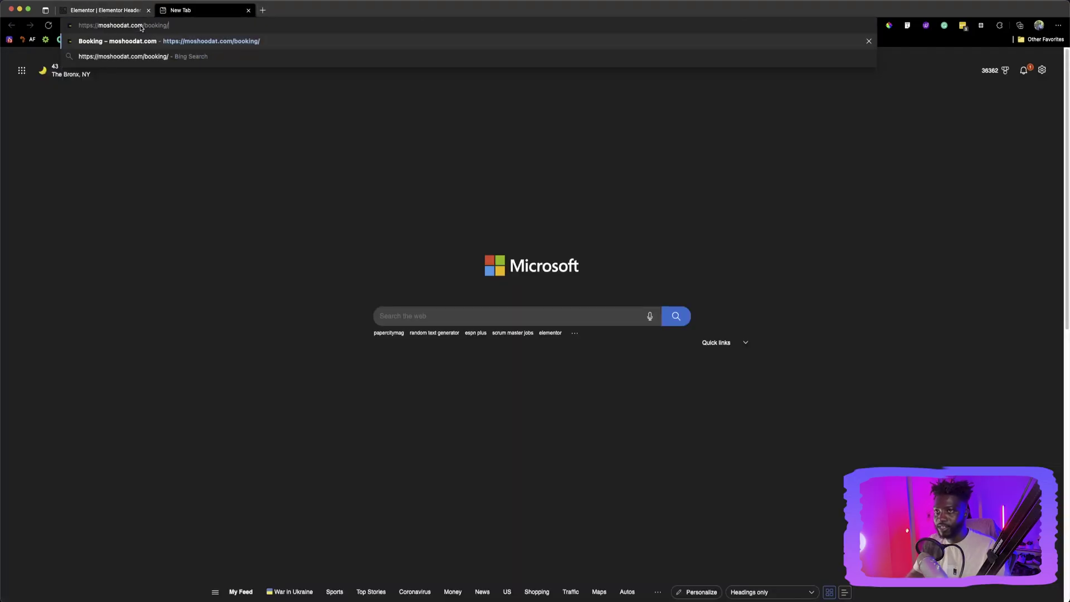
key("BackSpace")
key("BackSpace")
key("BackSpace")
key("BackSpace")
key("BackSpace")
key("BackSpace")
key("BackSpace")
key("BackSpace")
key("BackSpace")
key("BackSpace")
key("BackSpace")
key("BackSpace")
key("BackSpace")
key("BackSpace")
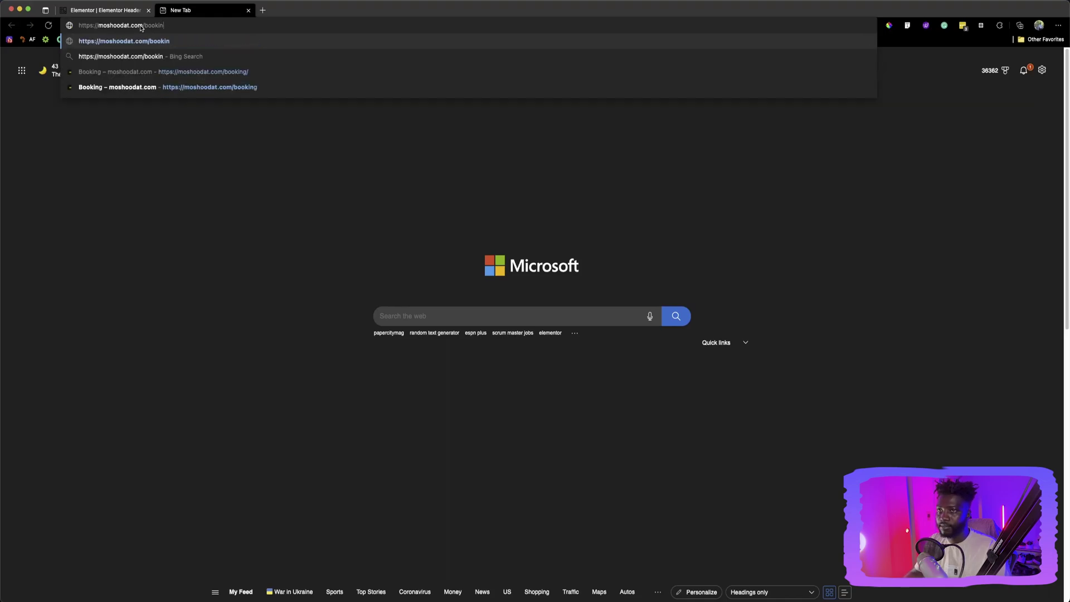
key("BackSpace")
key("BackSpace")
key("BackSpace")
key("BackSpace")
key("BackSpace")
key("BackSpace")
key("BackSpace")
key("BackSpace")
key("BackSpace")
key("BackSpace")
key("BackSpace")
key("BackSpace")
key("BackSpace")
key("BackSpace")
key("BackSpace")
key("BackSpace")
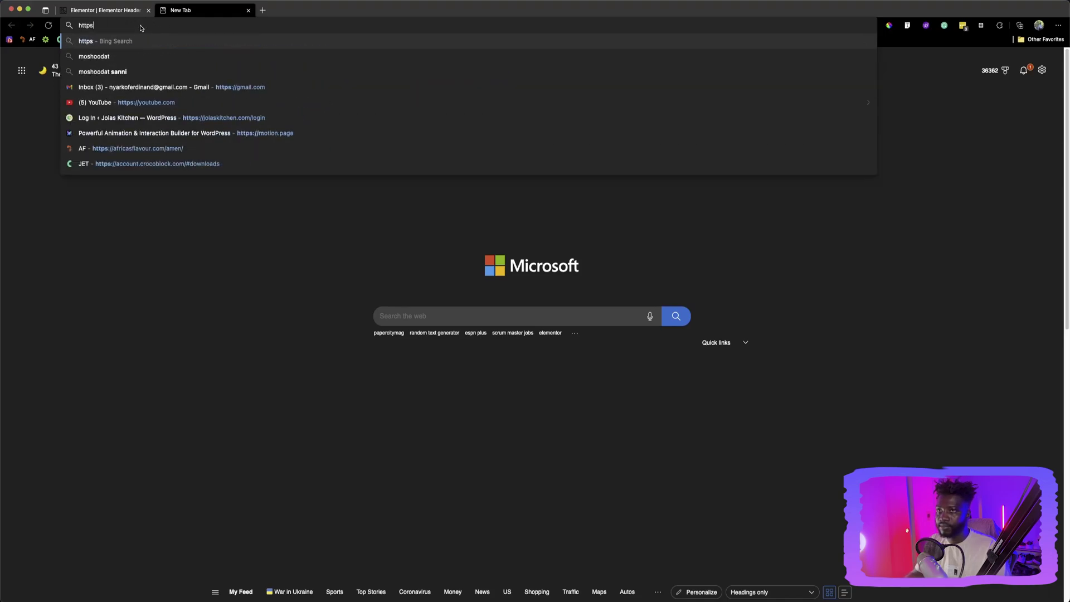
View the template page from the editor menu and go to the WordPress Dashboard's Pages list
left_click(103, 10)
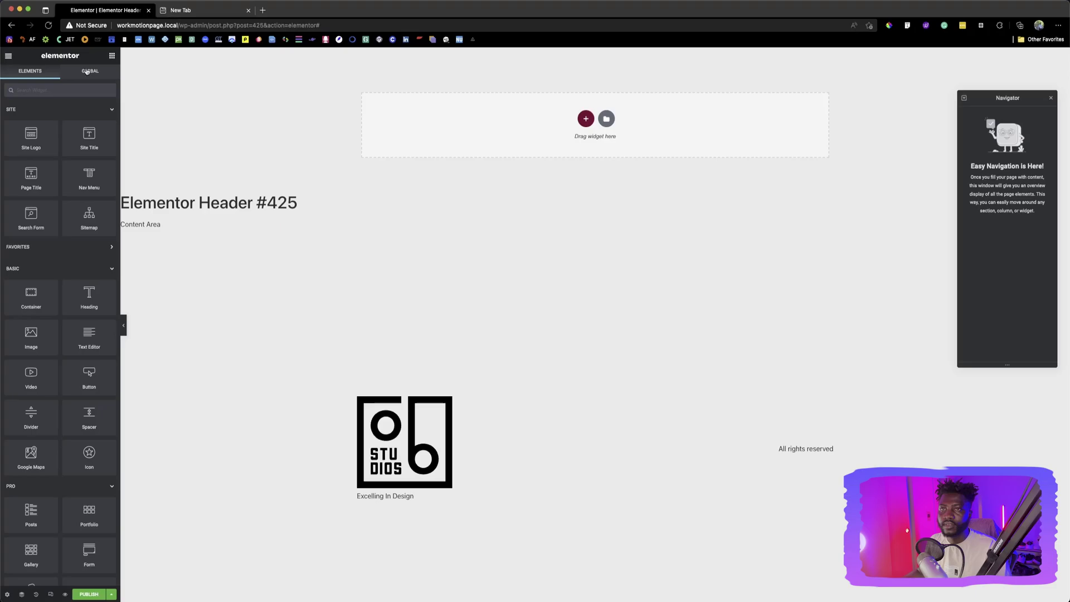
left_click(9, 56)
left_click(64, 186)
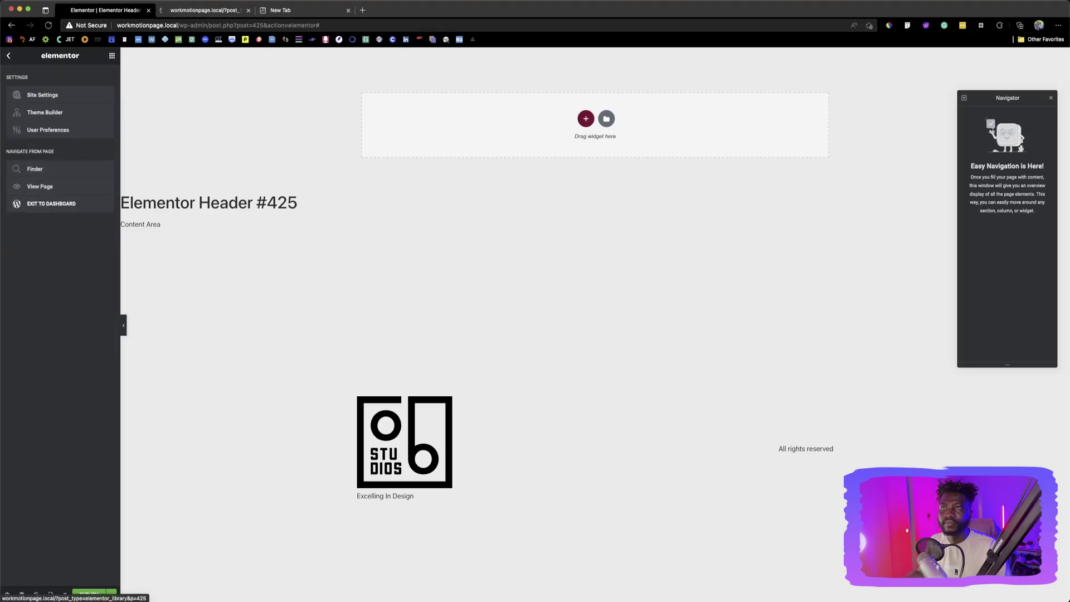
left_click(34, 54)
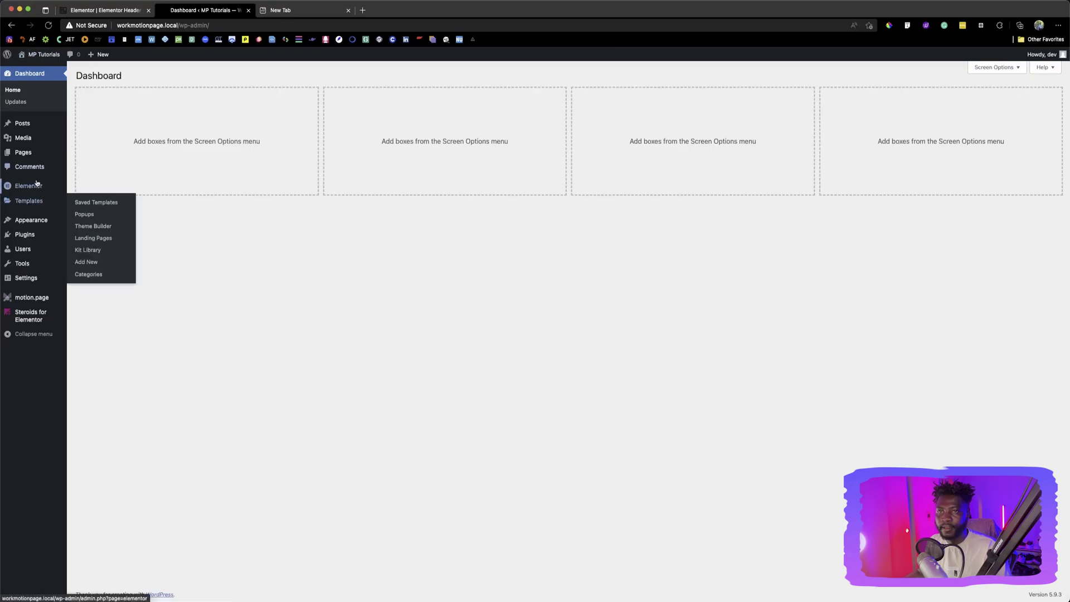
left_click(22, 152)
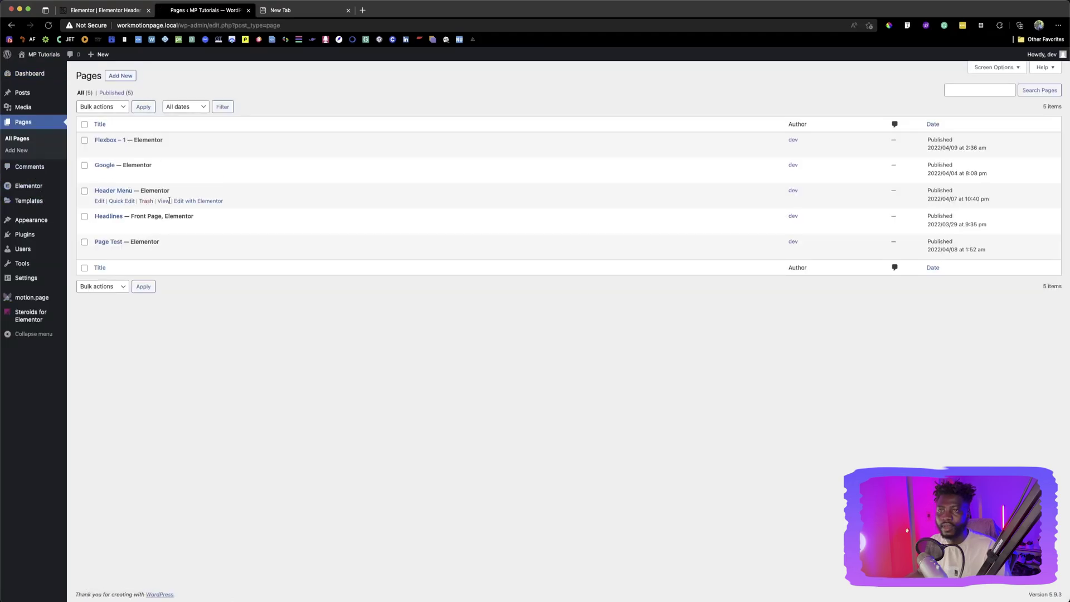
View the Header Menu page's seven sample headers, then return to the Header #425 editor
left_click(168, 201)
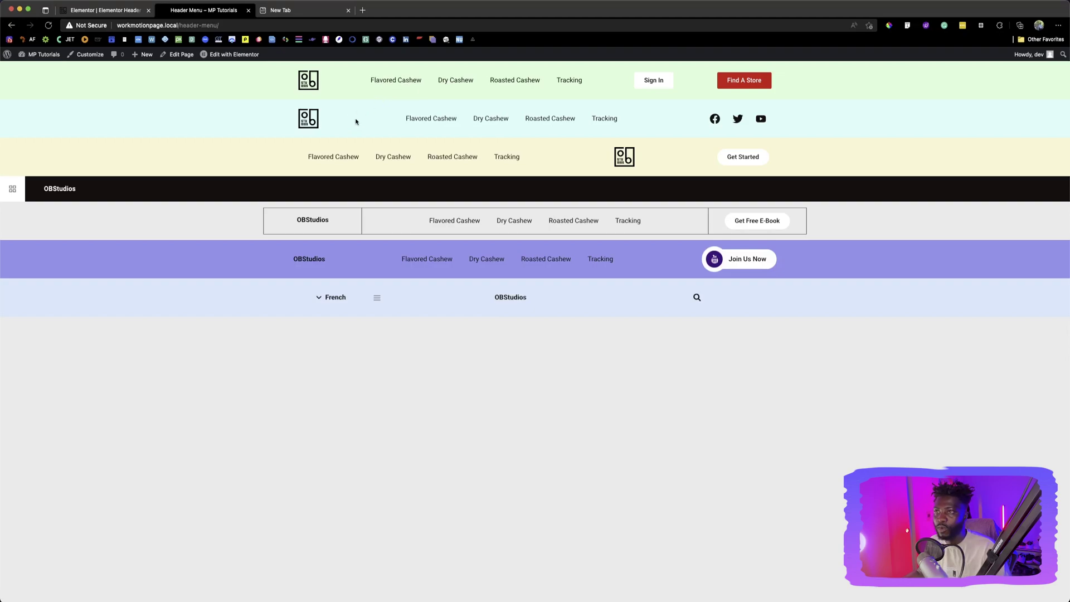
left_click(106, 10)
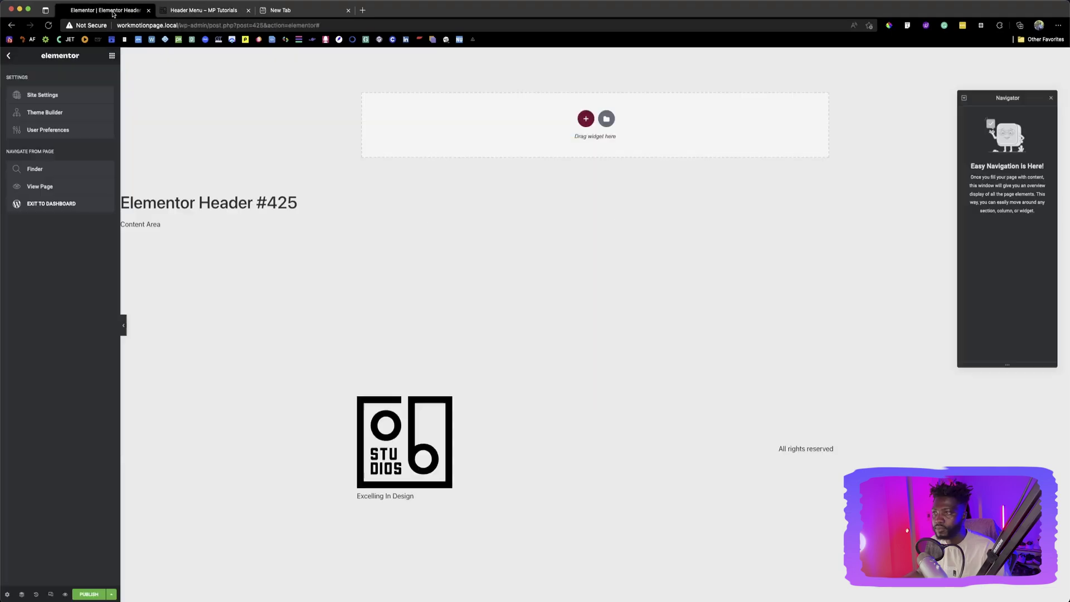
In the template settings, rename the title from 'Elementor Header #425' to 'Header'
left_click(7, 596)
double_click(75, 177)
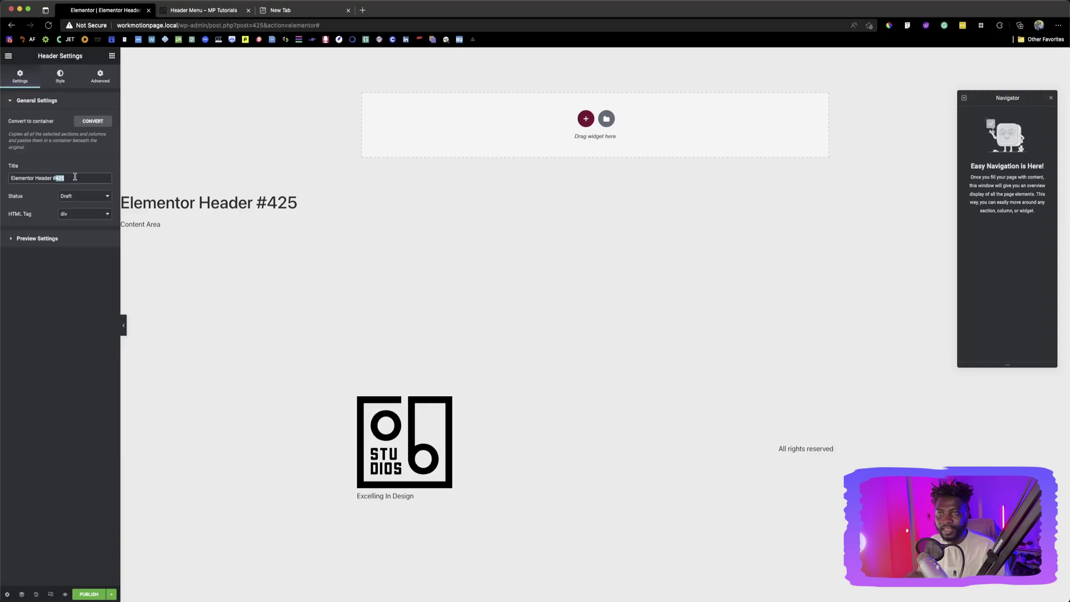
triple_click(75, 177)
double_click(15, 179)
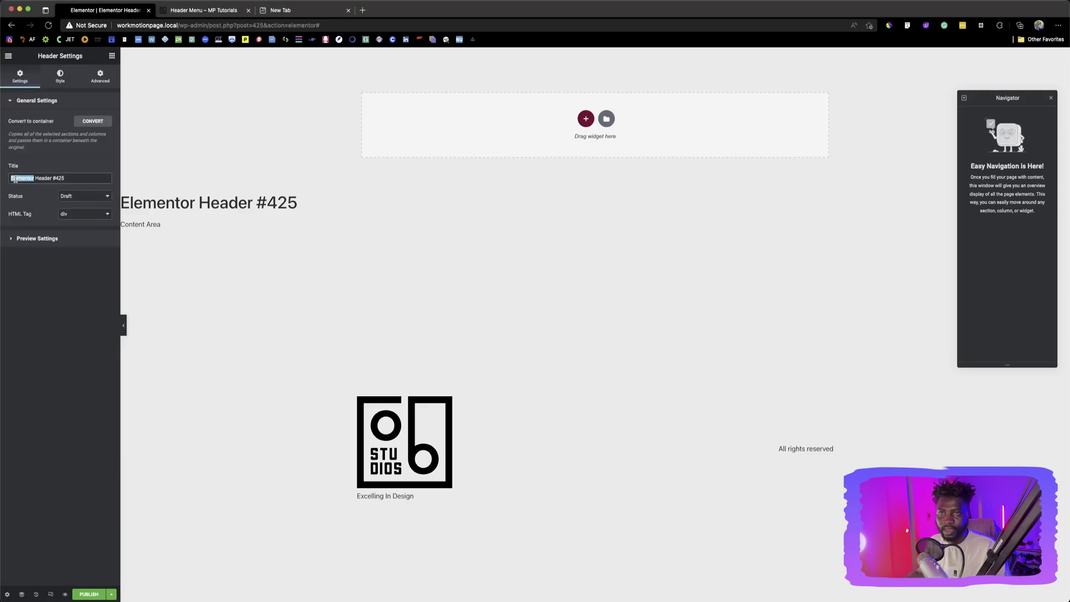
key("BackSpace")
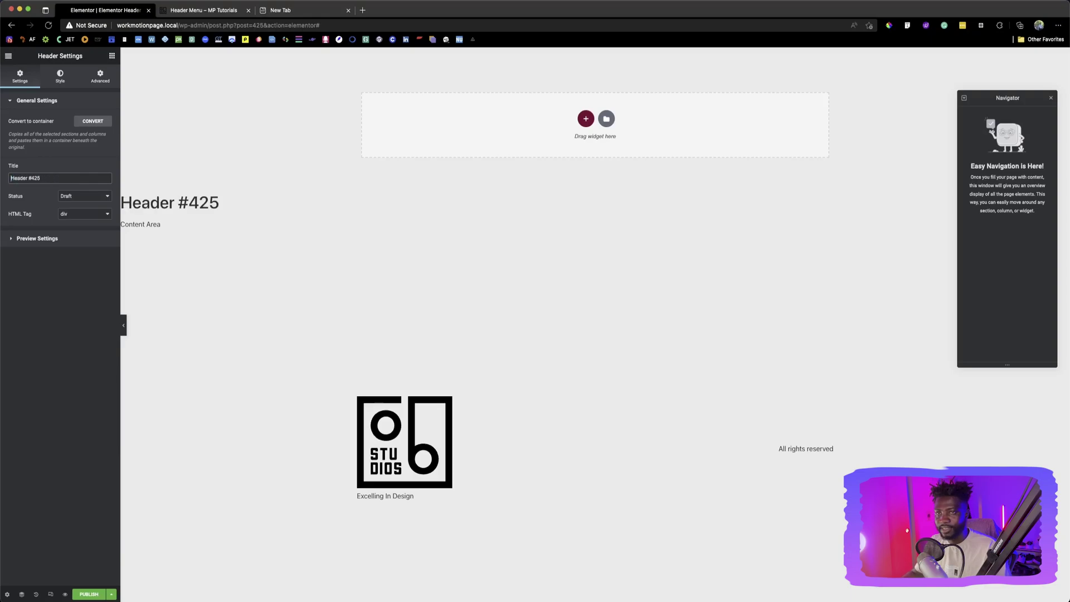
left_click(39, 178)
key("BackSpace")
key("BackSpace")
key("BackSpace")
key("BackSpace")
key("BackSpace")
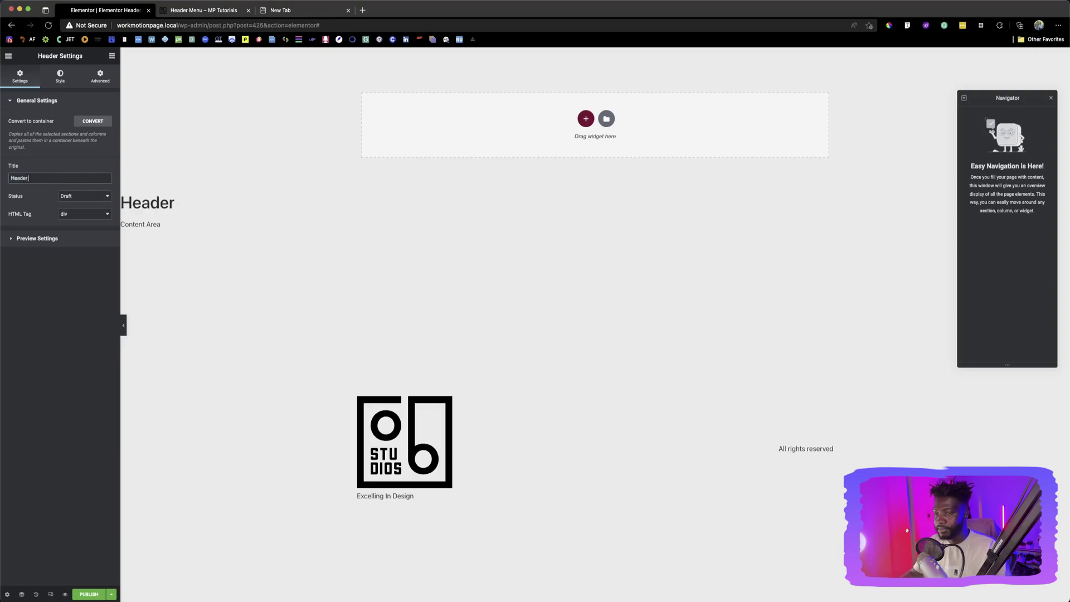
Change the template's HTML Tag from div to header
left_click(84, 214)
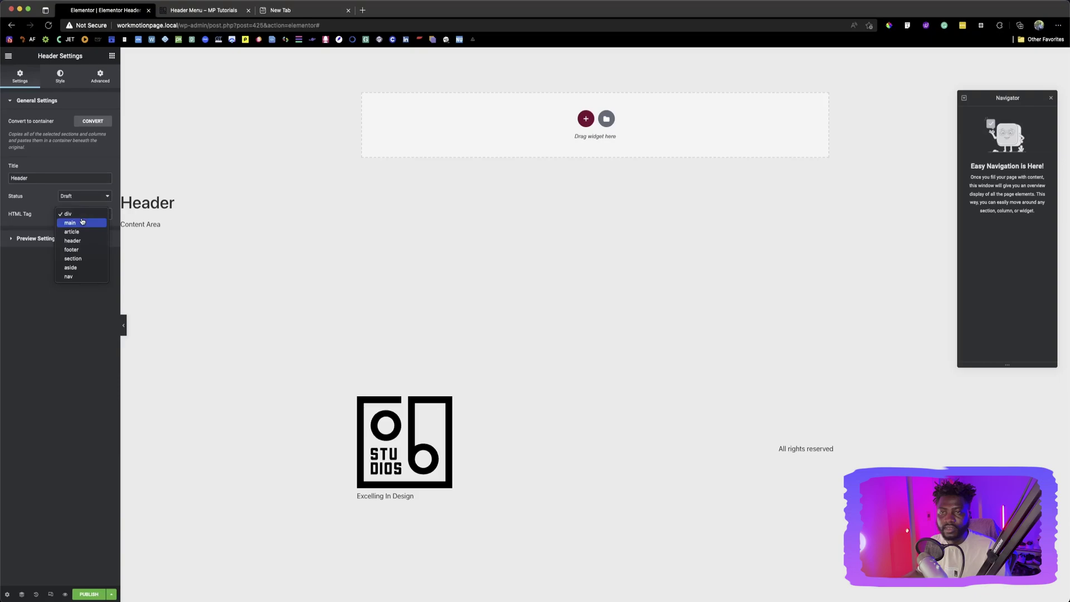
left_click(165, 193)
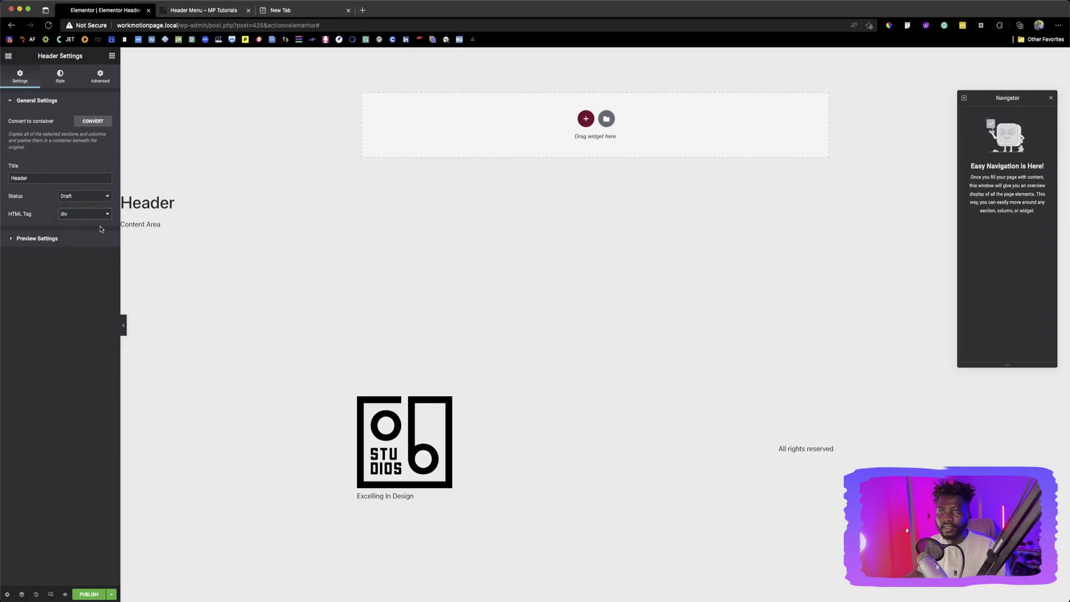
left_click(88, 212)
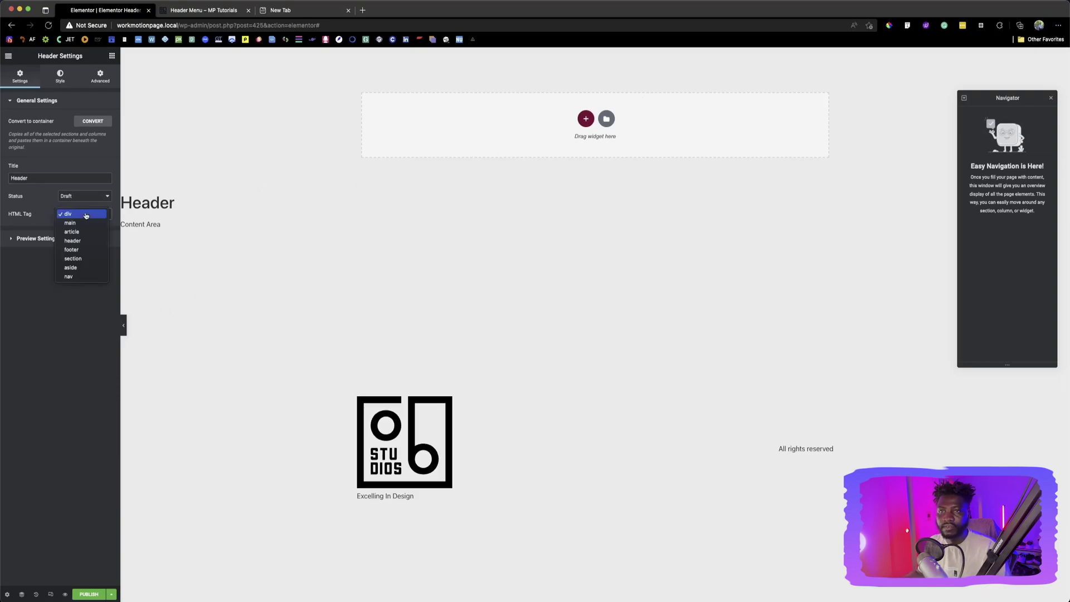
left_click(83, 241)
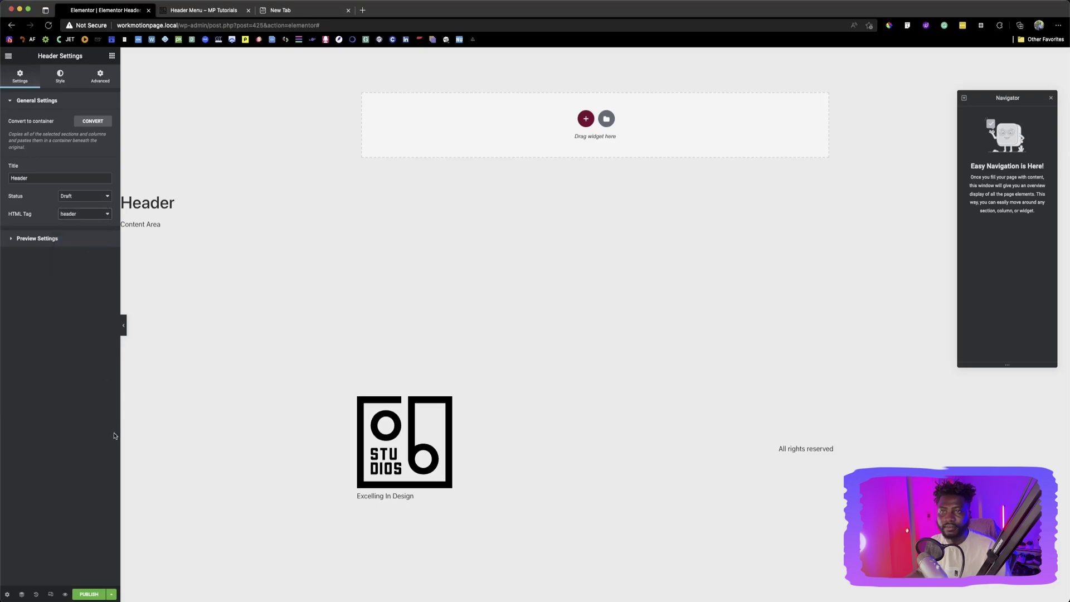
Restore the widget panel, compare against the Header Menu sample headers, and return to the editor
left_click(112, 56)
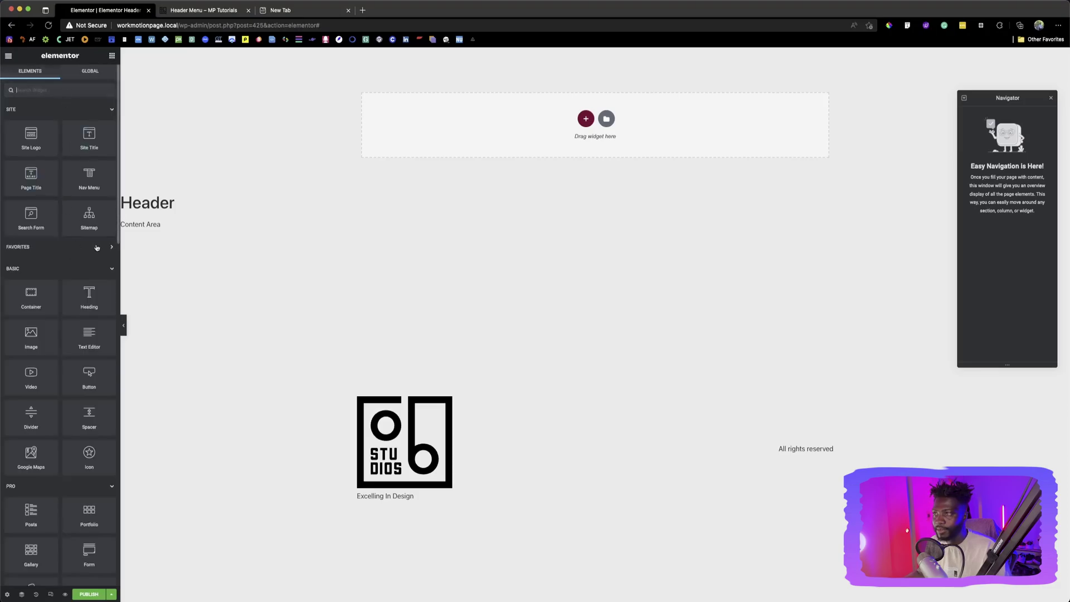
left_click(202, 9)
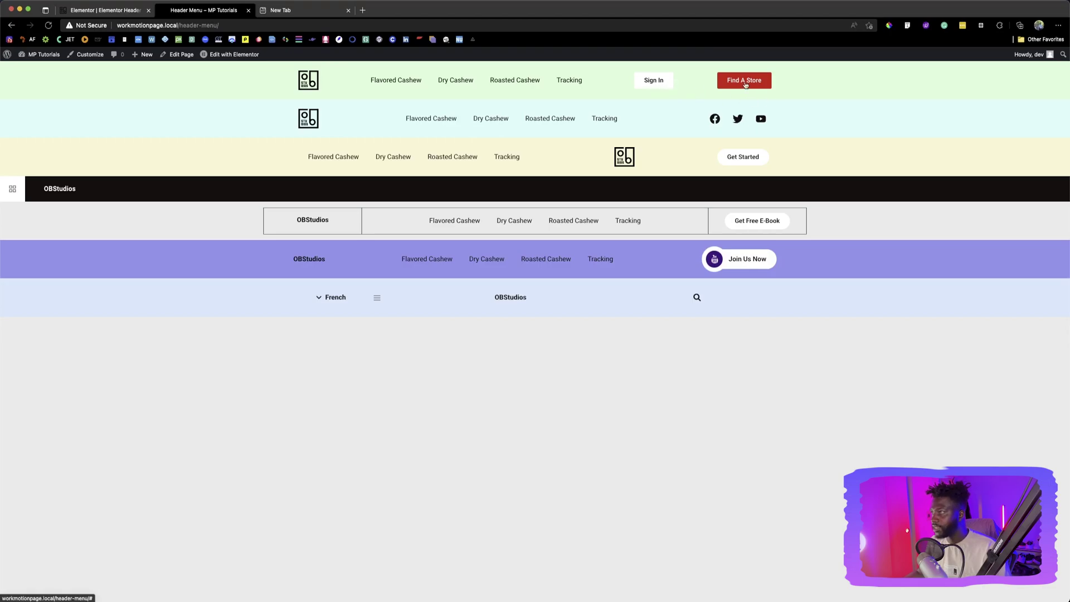
left_click(108, 12)
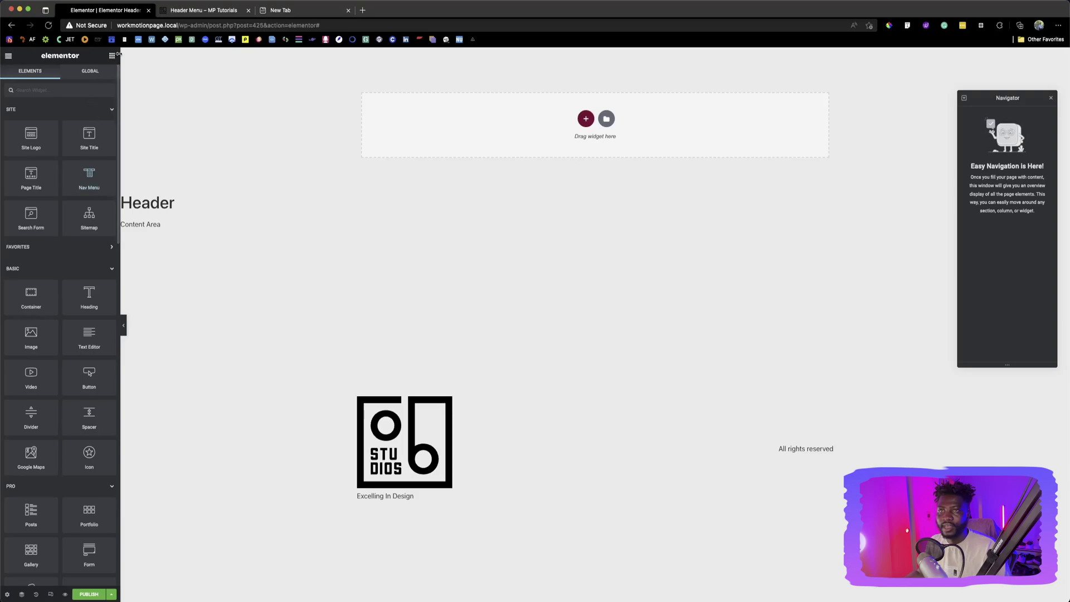
Add a single-container structure at the top of the Header template and restore the widget list
left_click(586, 118)
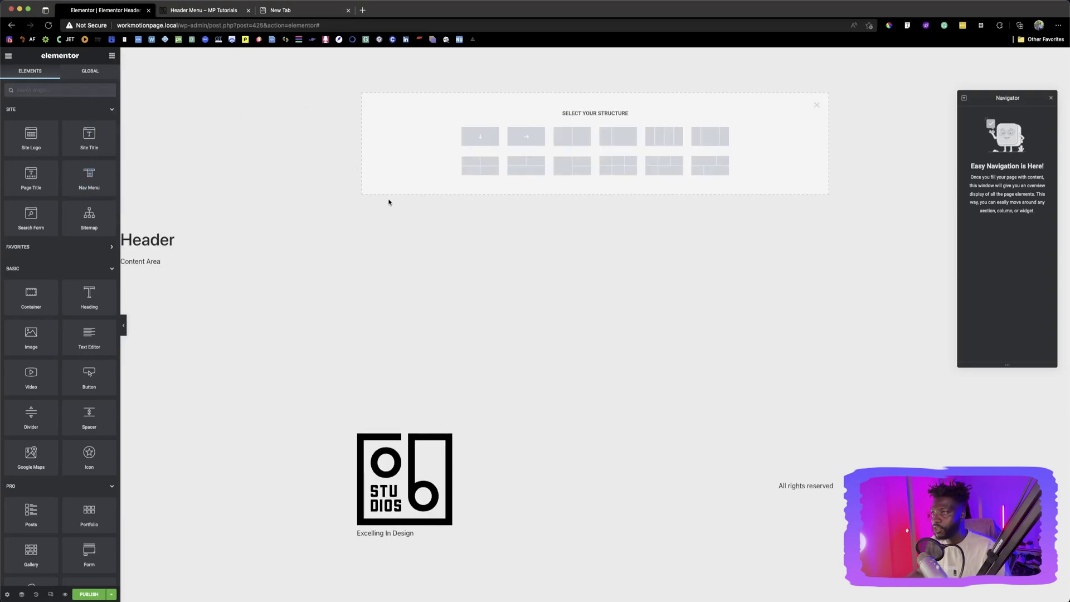
left_click(204, 10)
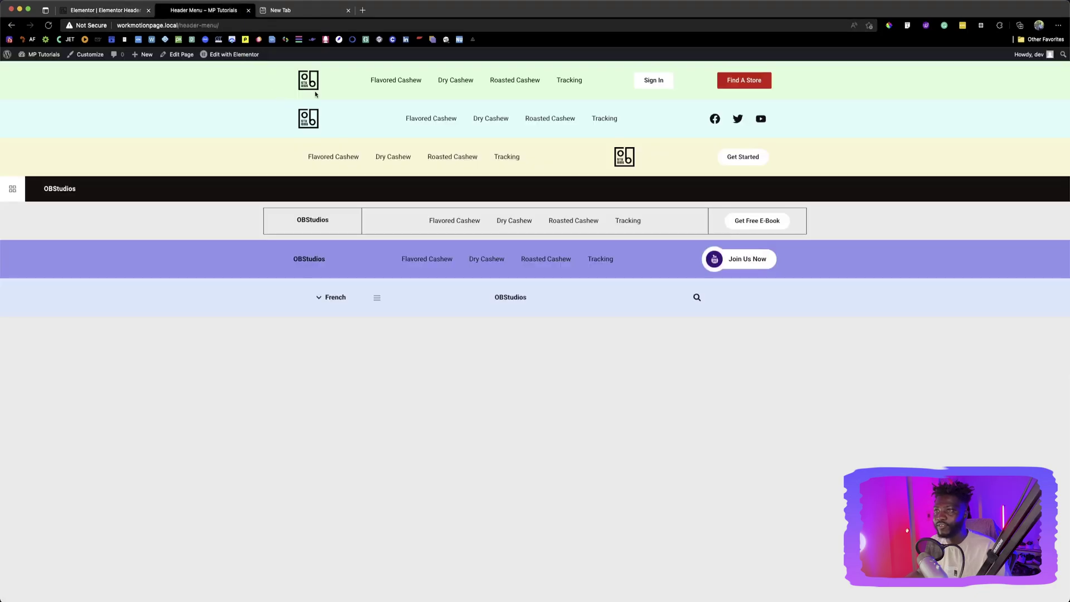
left_click(106, 10)
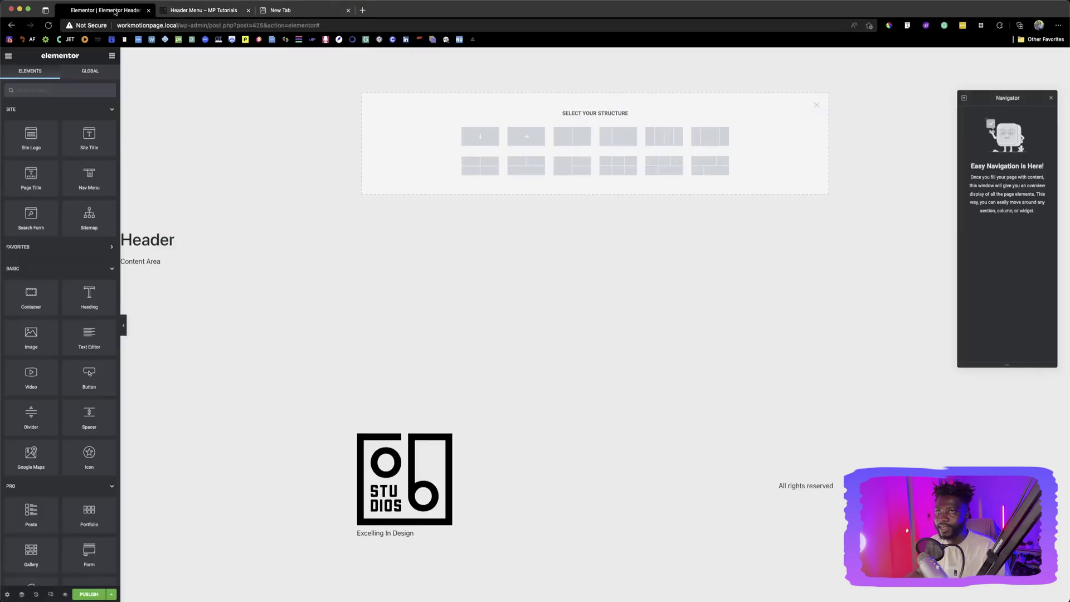
left_click(526, 138)
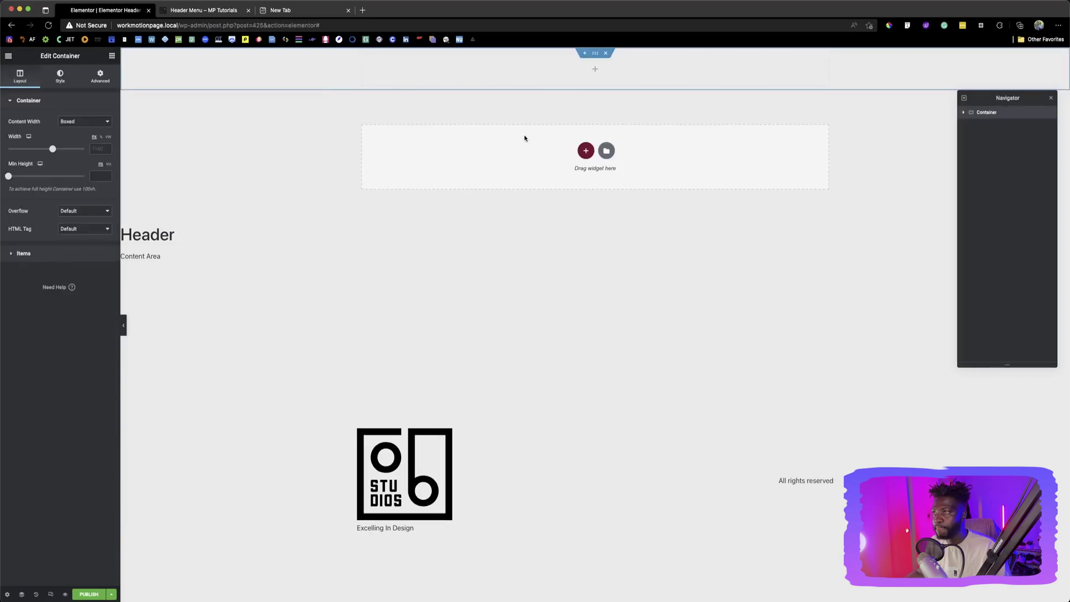
left_click(112, 57)
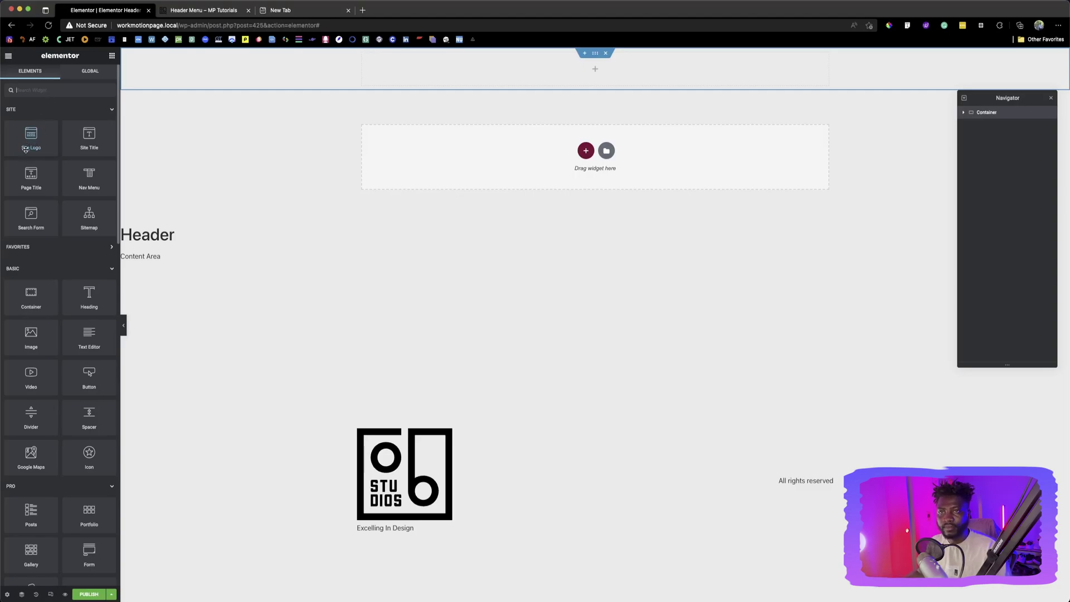
Add then delete a Site Logo widget, and place an Image widget in the header container
left_click_drag(34, 142, 374, 75)
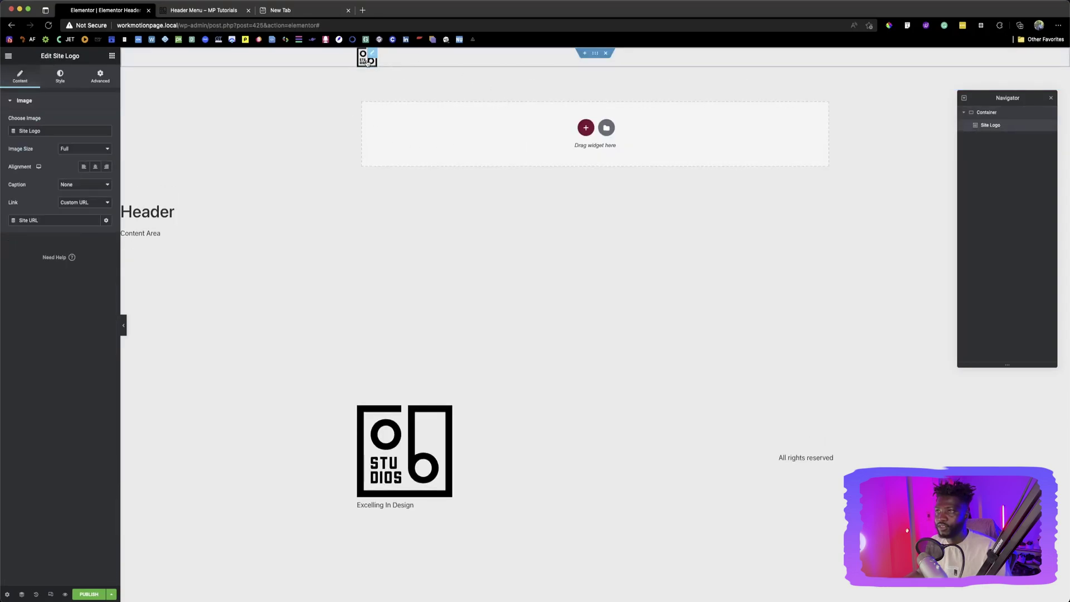
right_click(364, 60)
left_click(383, 181)
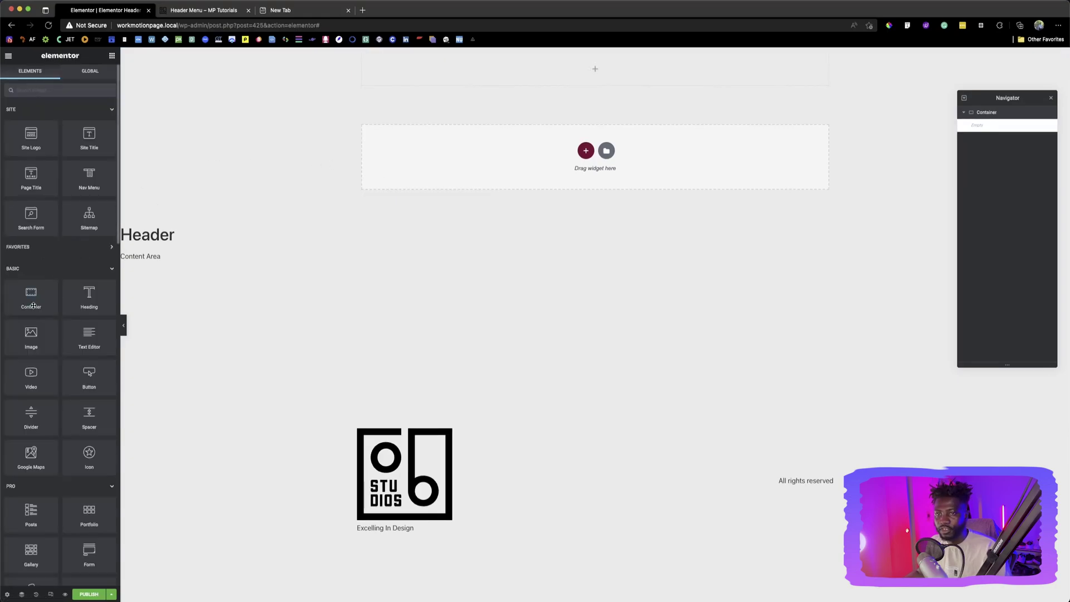
left_click_drag(31, 335, 445, 73)
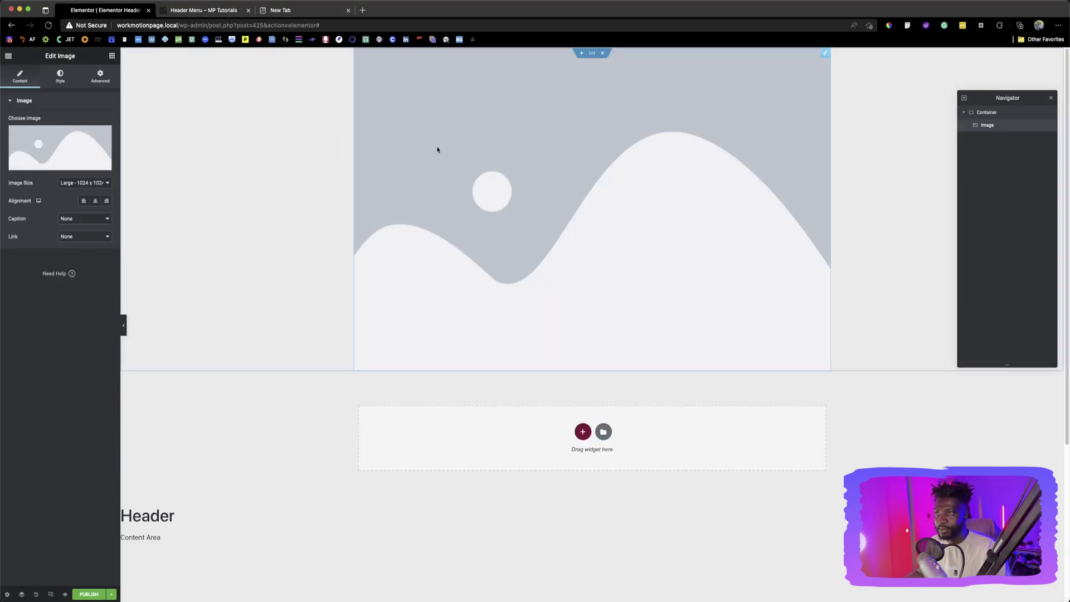
Search 'nav' and drop a Nav Menu widget beside the header image
left_click(172, 17)
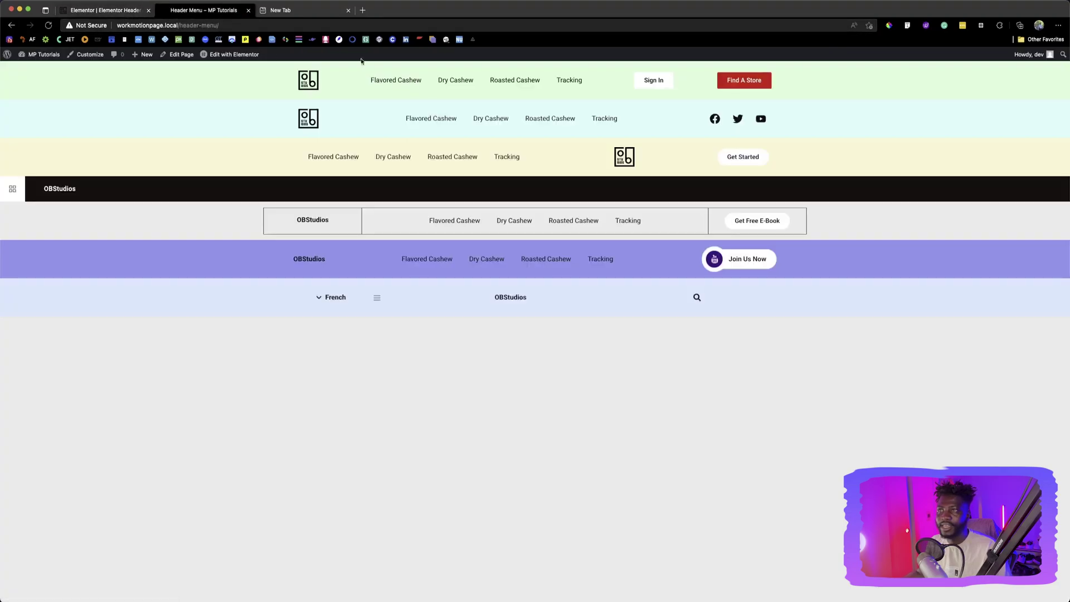
left_click(121, 11)
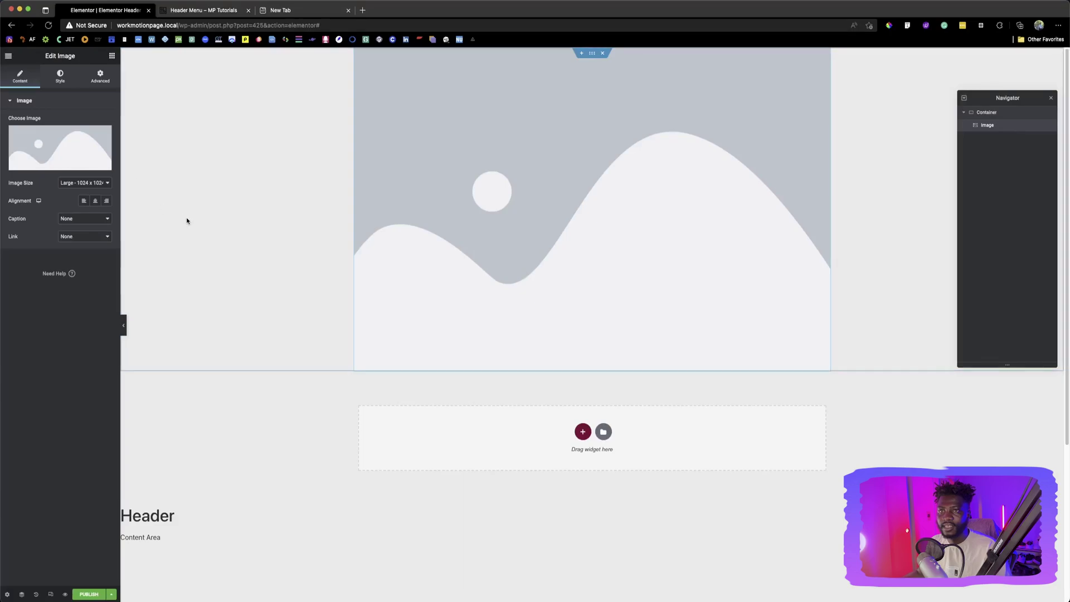
left_click(112, 56)
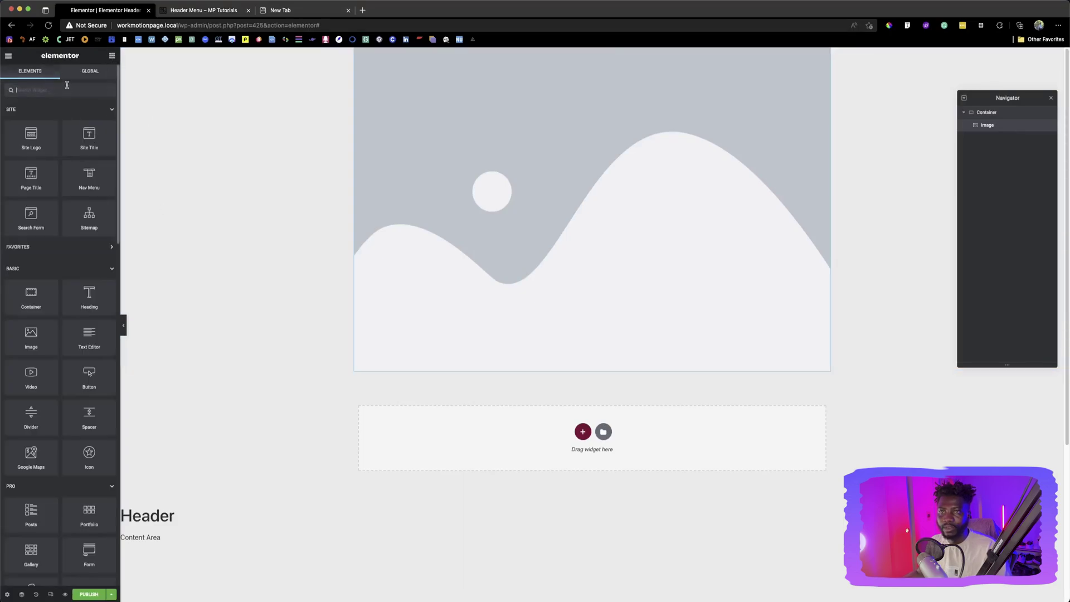
type("nav")
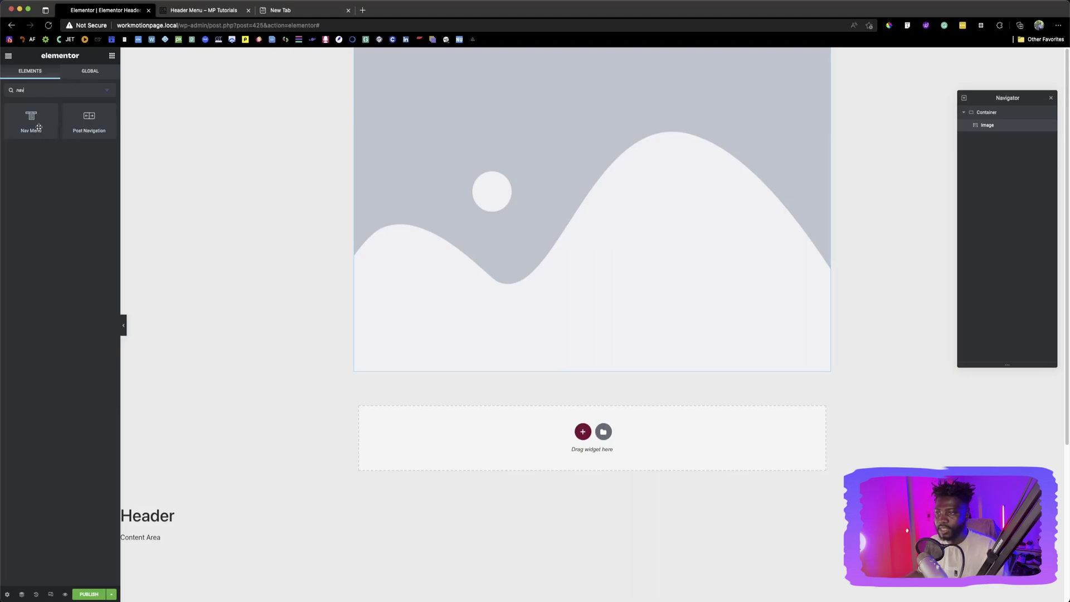
left_click_drag(39, 126, 745, 296)
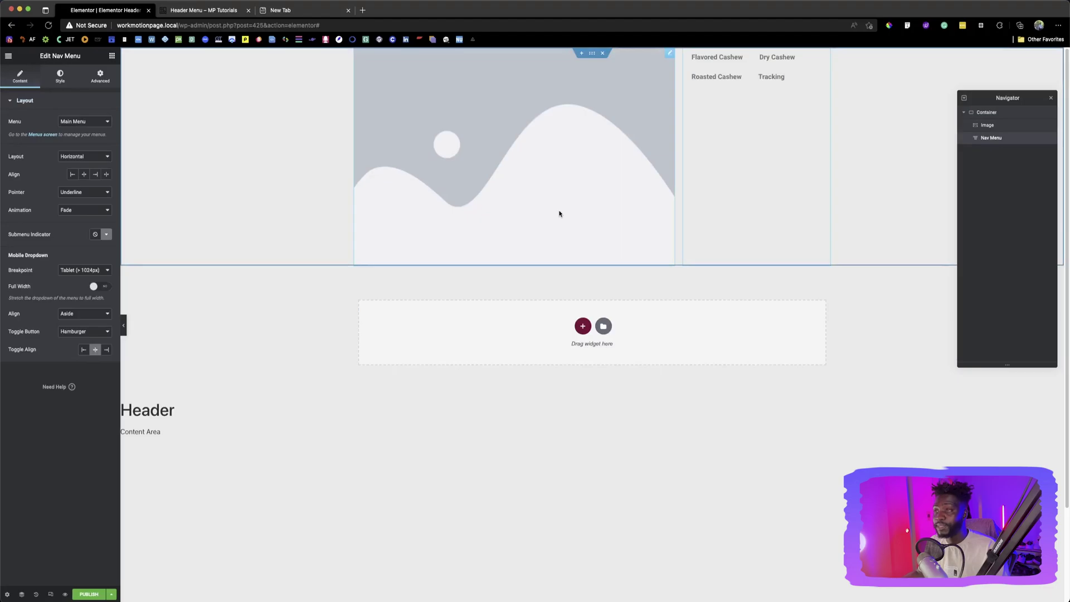
Add a green 'Click here' Button widget and duplicate it into a second button
left_click(195, 10)
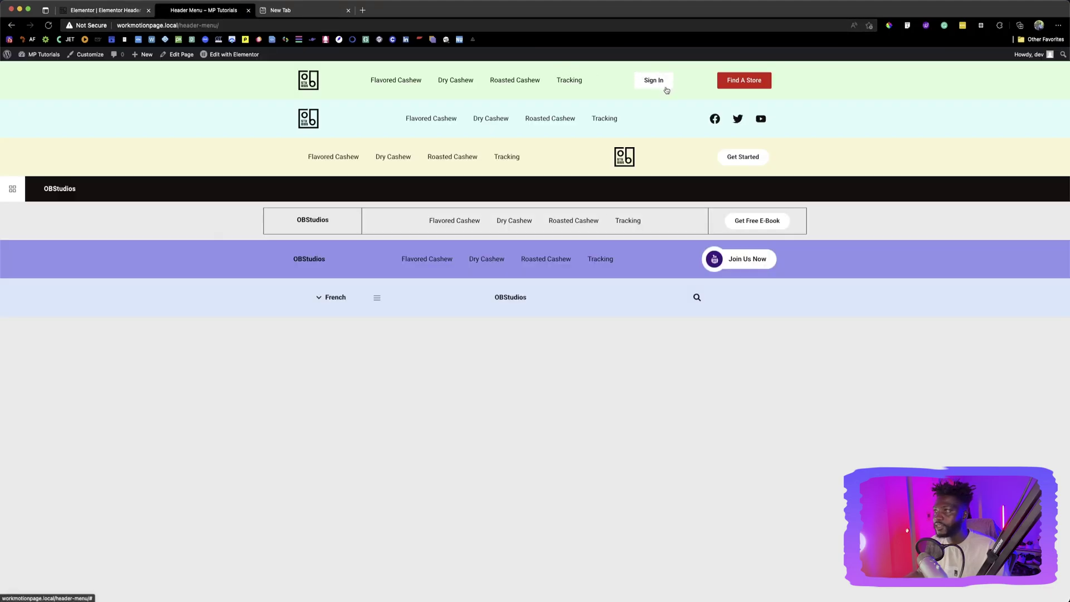
left_click(131, 11)
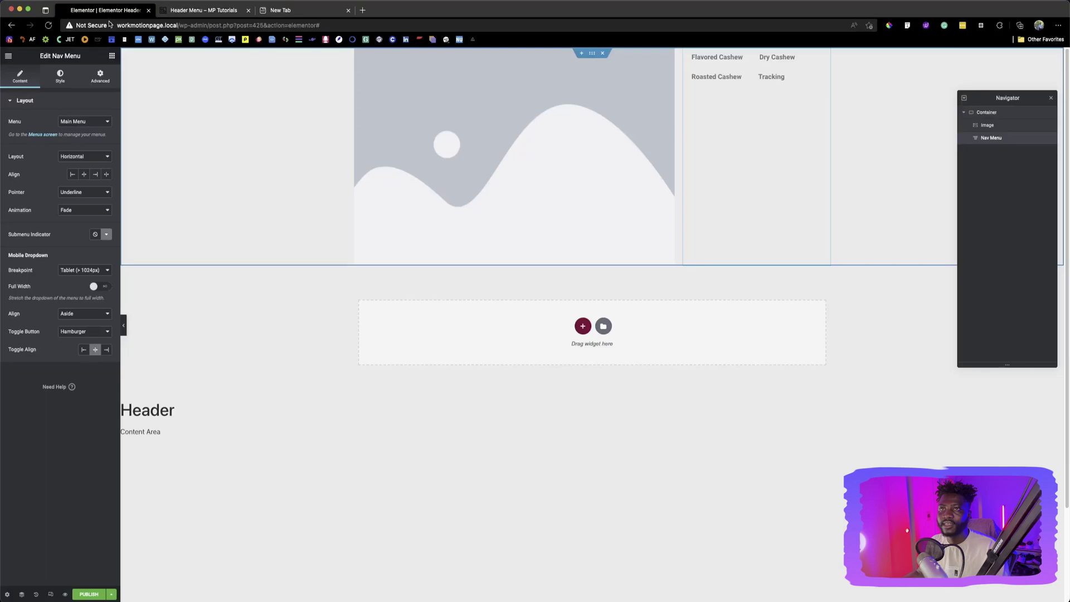
left_click(113, 56)
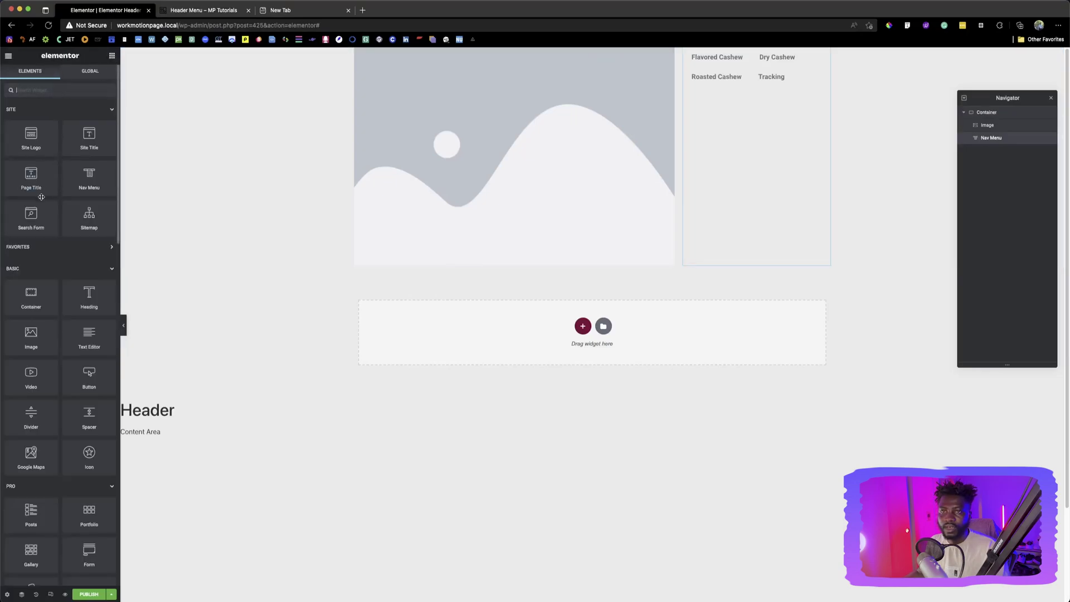
scroll(60, 361, "down", 2)
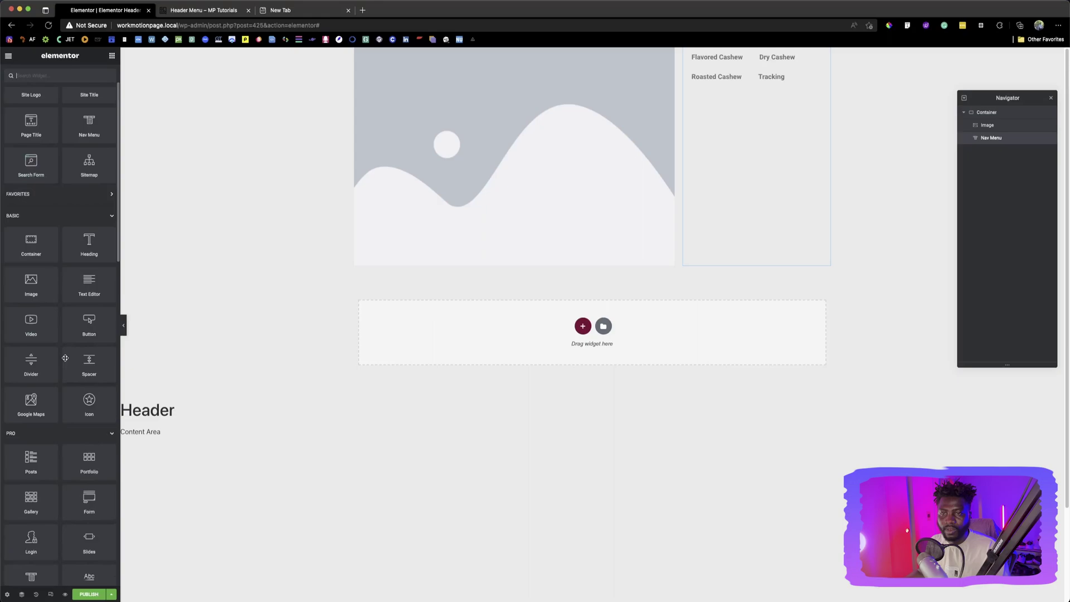
left_click_drag(98, 323, 760, 190)
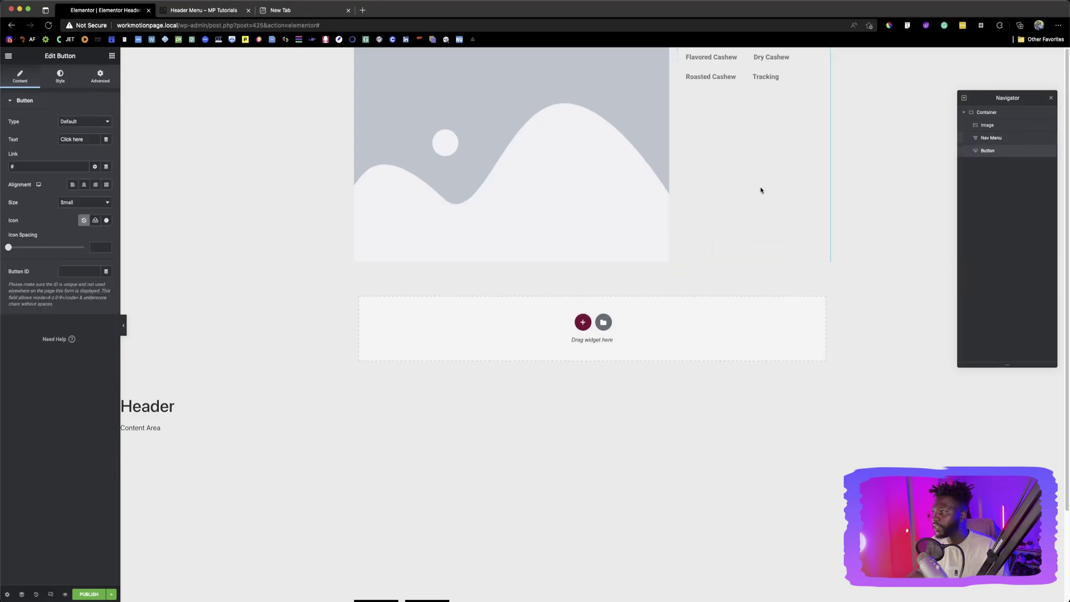
right_click(817, 61)
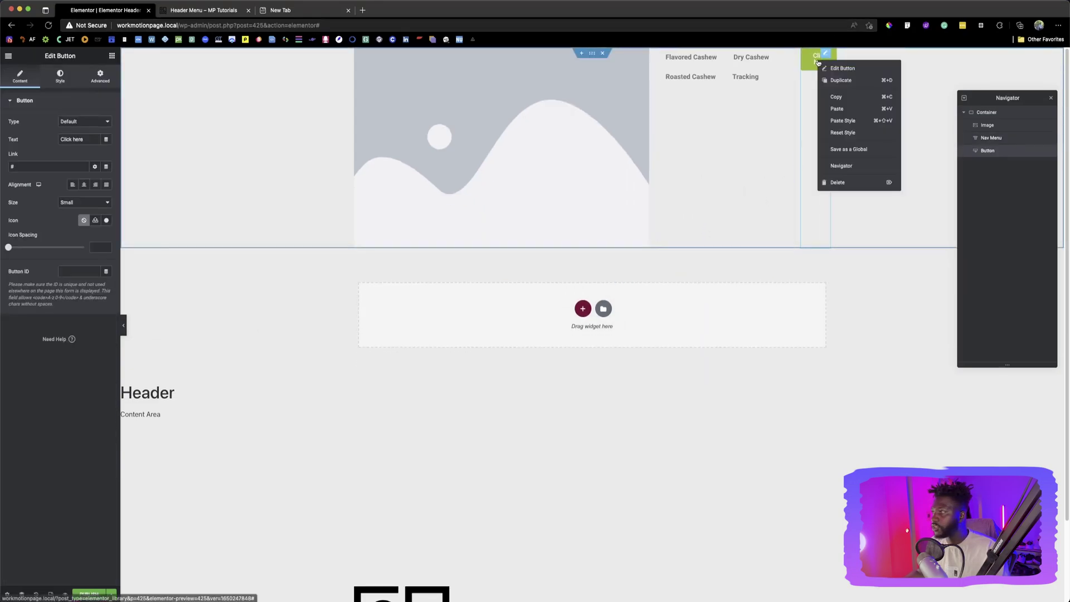
left_click(842, 80)
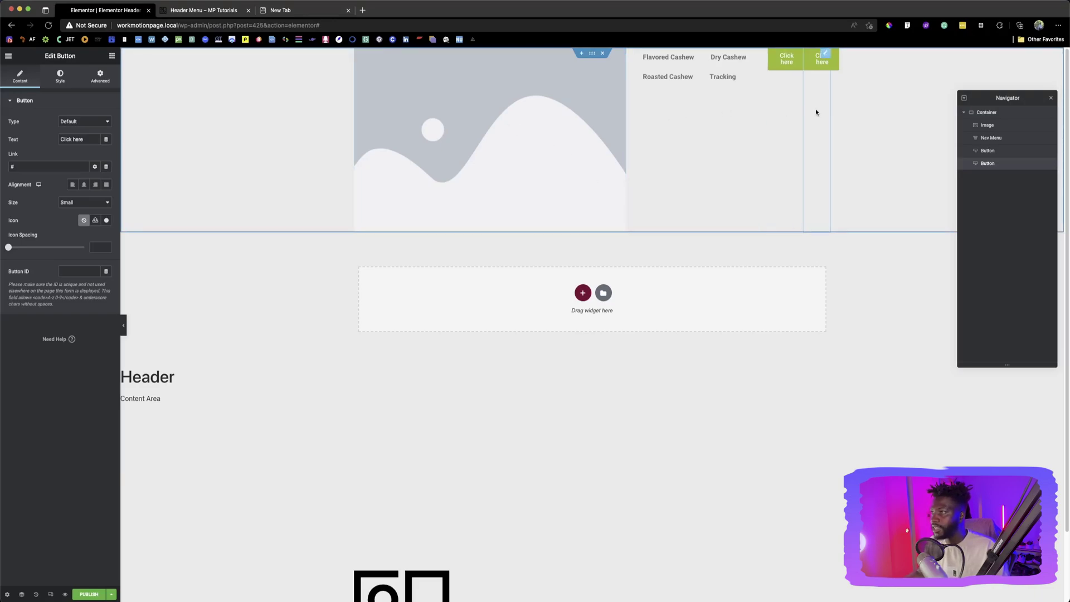
left_click(572, 120)
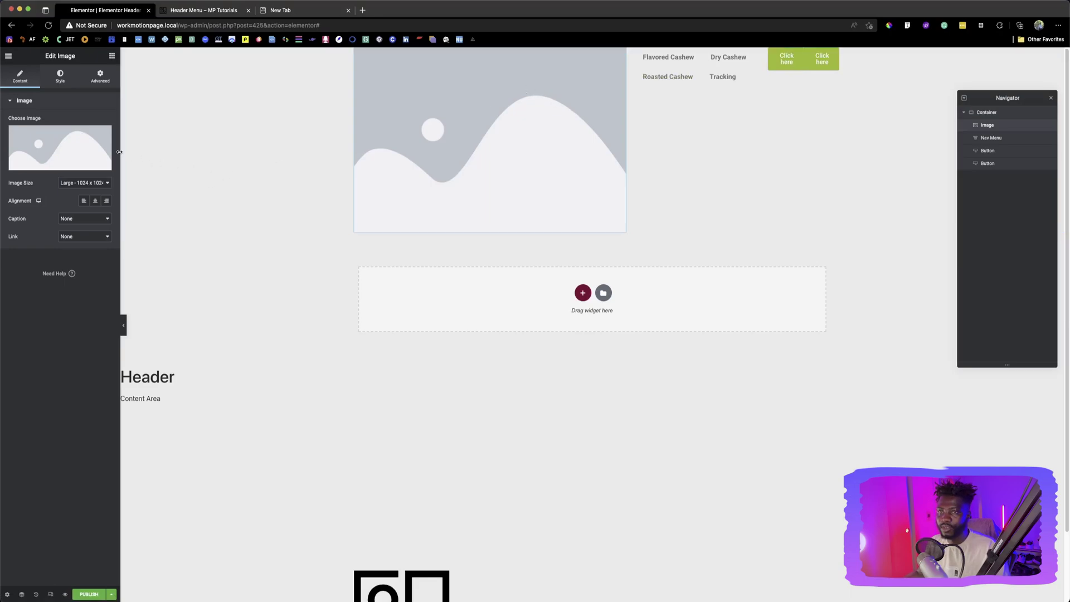
Insert the STUDIOS logo from the Media Library and drag it to about 50 px wide
mouse_move(54, 146)
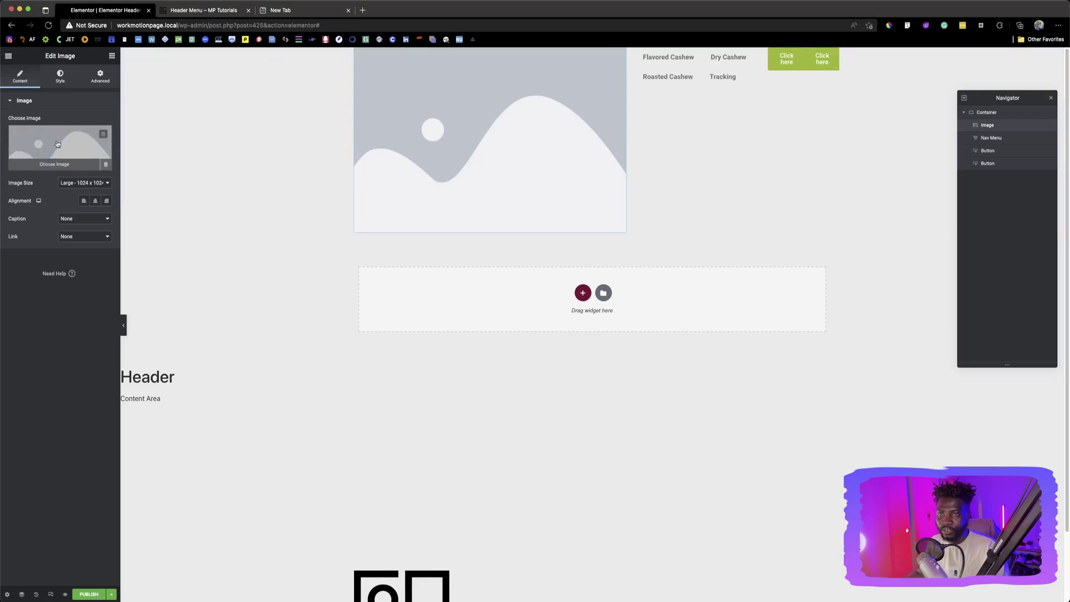
left_click(58, 144)
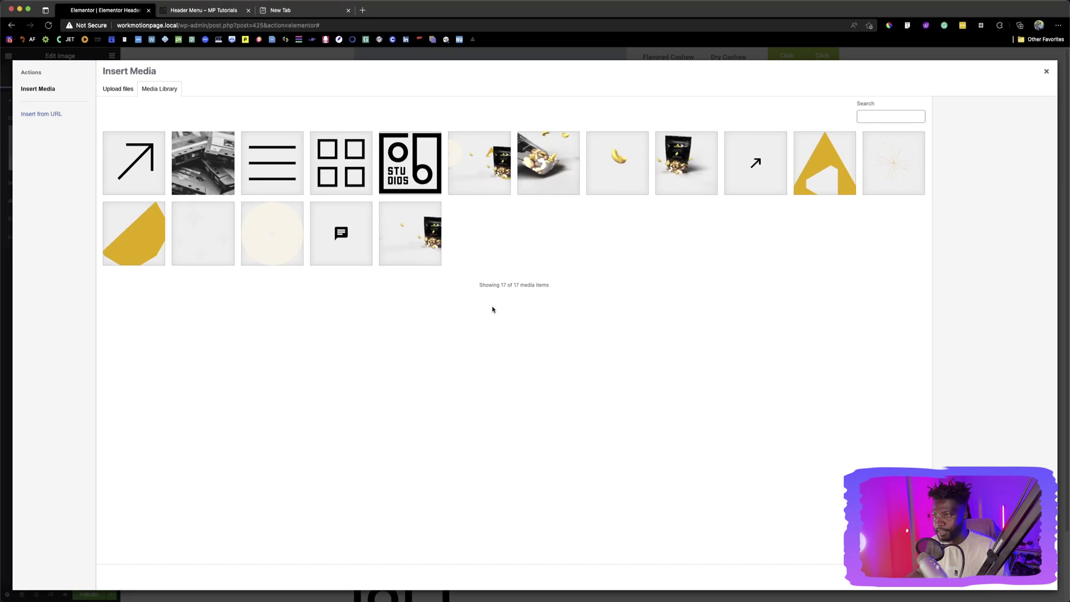
left_click(413, 172)
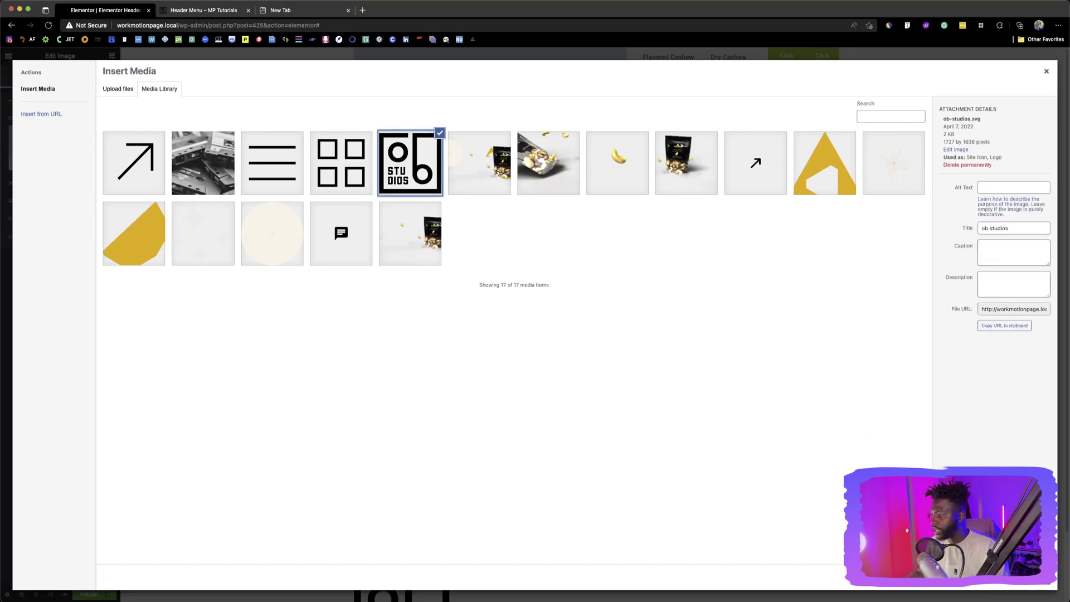
left_click(1026, 577)
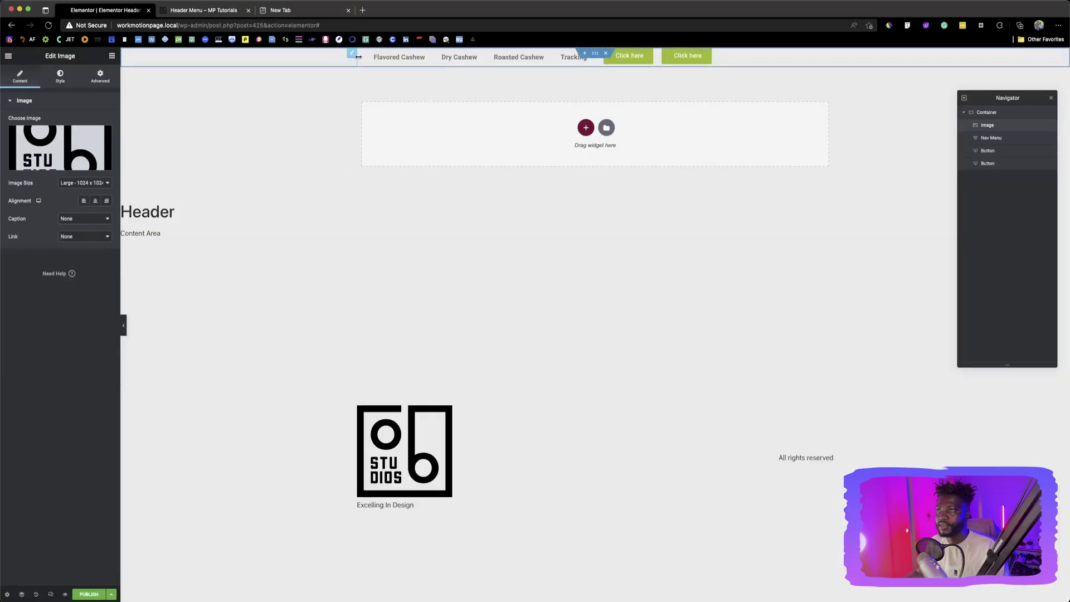
mouse_move(359, 60)
left_mouse_down()
mouse_move(378, 59)
mouse_move(361, 62)
left_mouse_up()
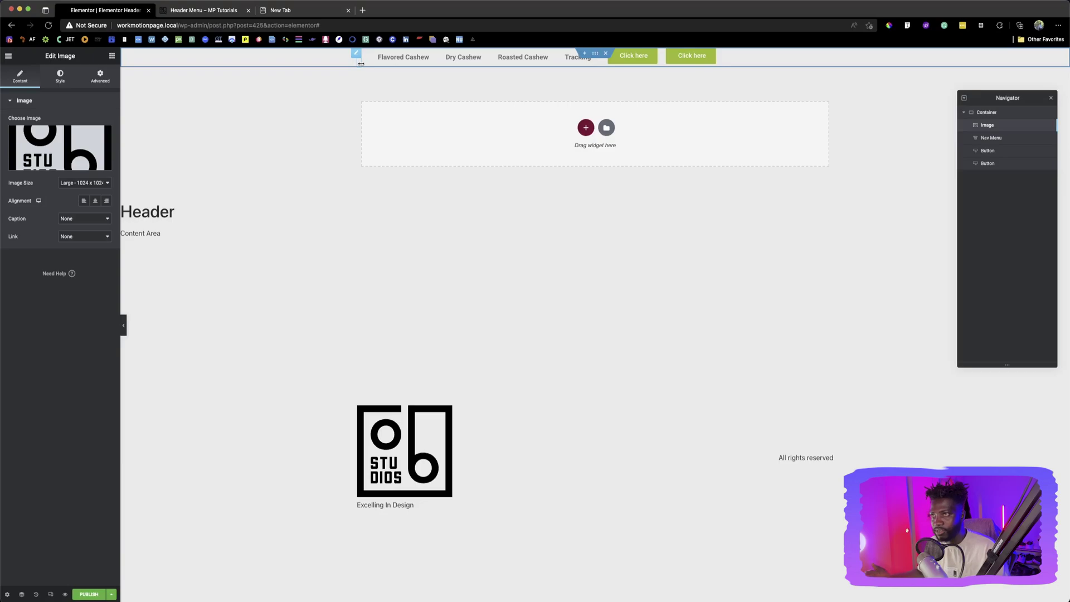
left_click_drag(361, 63, 384, 71)
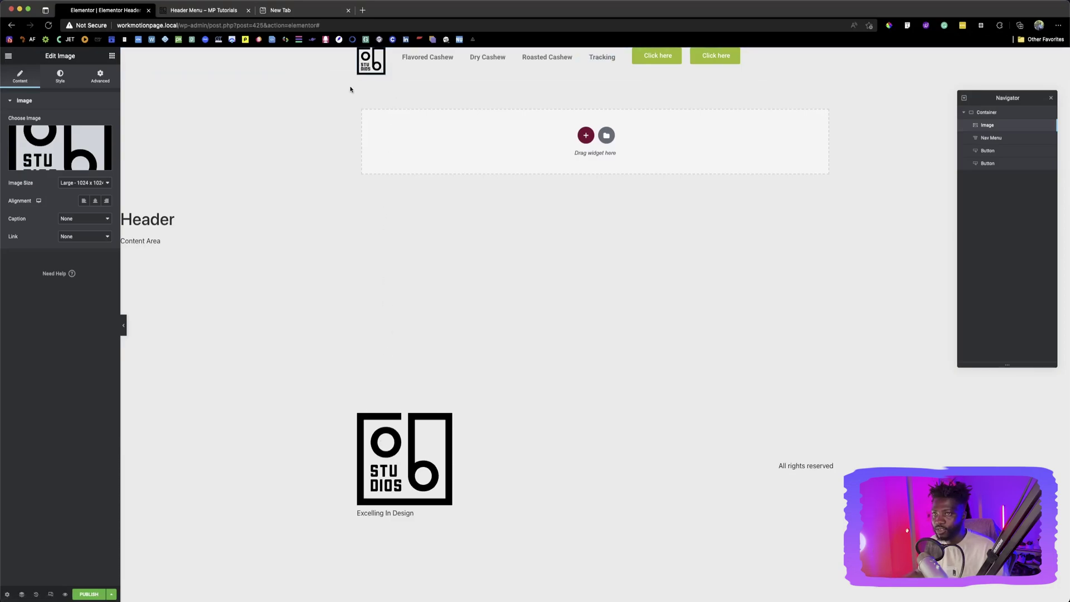
Set the logo's Image Size to Full and its Style width to 75
left_click(84, 184)
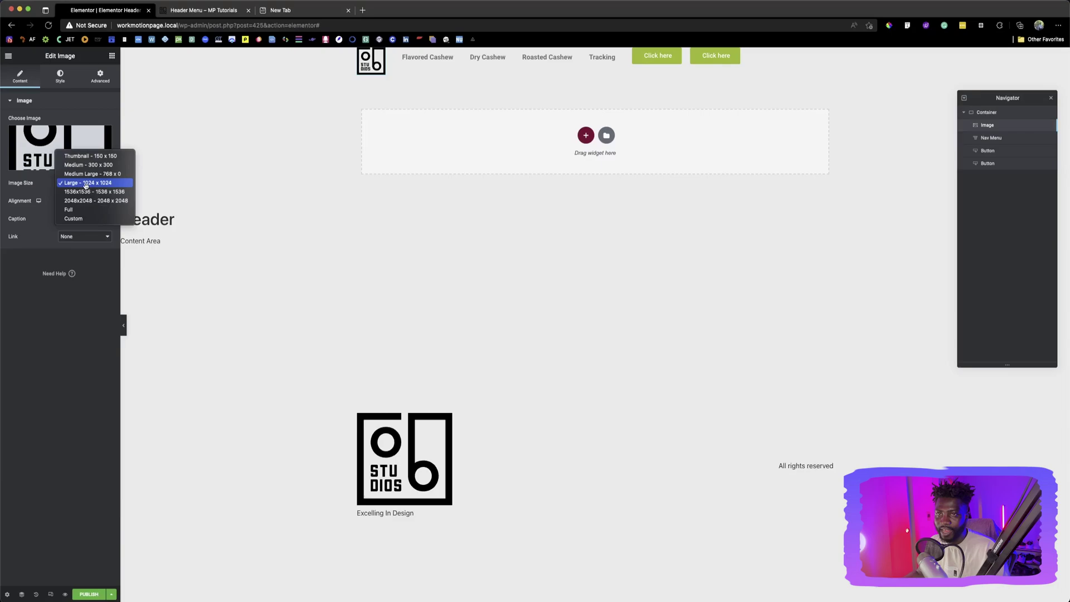
left_click(79, 210)
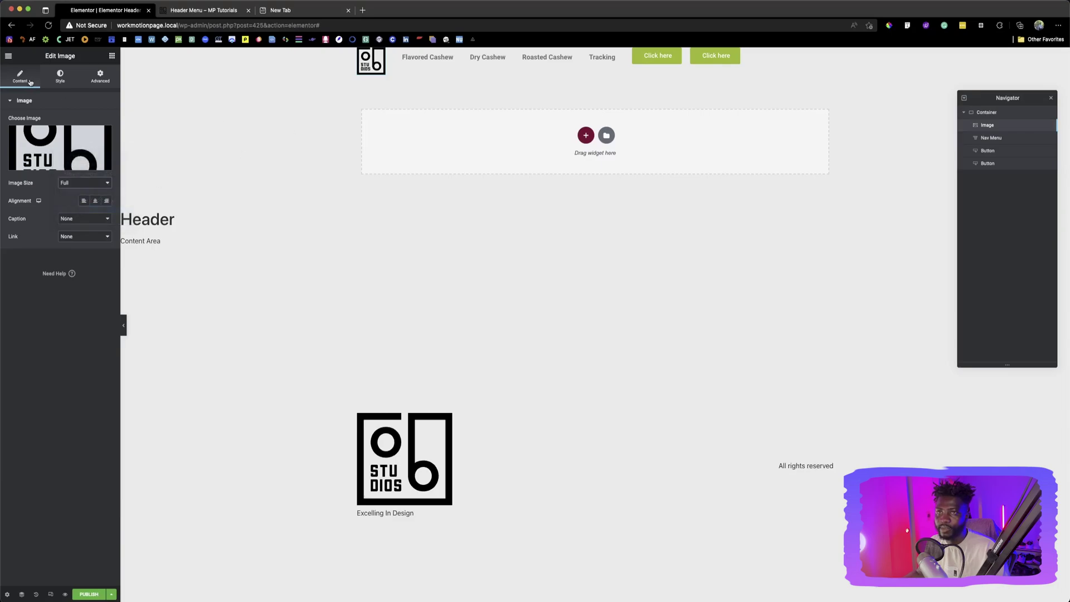
left_click(60, 77)
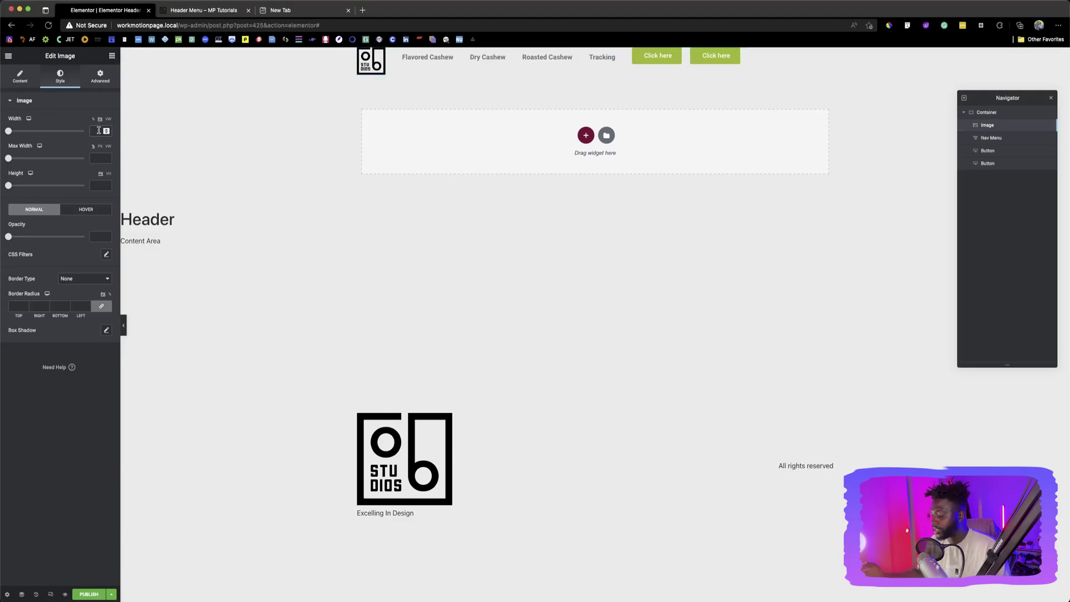
type("75")
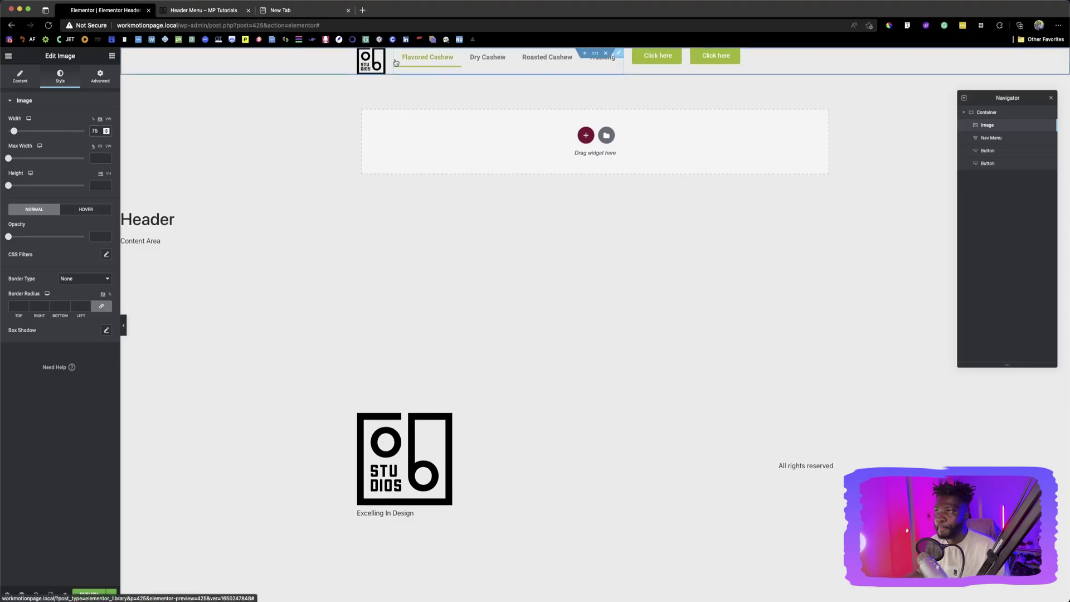
left_click(191, 11)
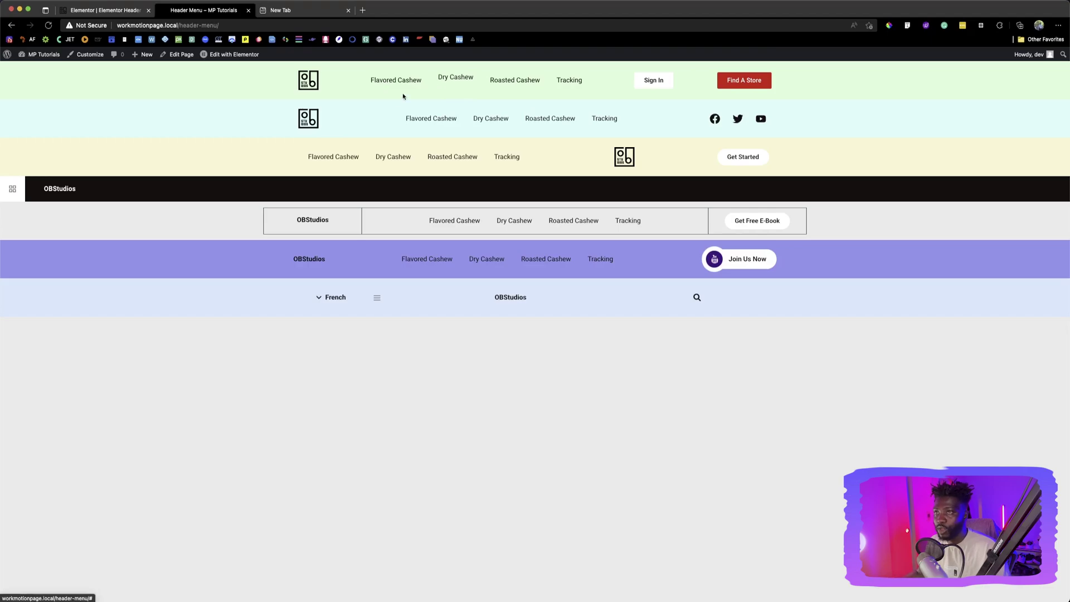
left_click(127, 11)
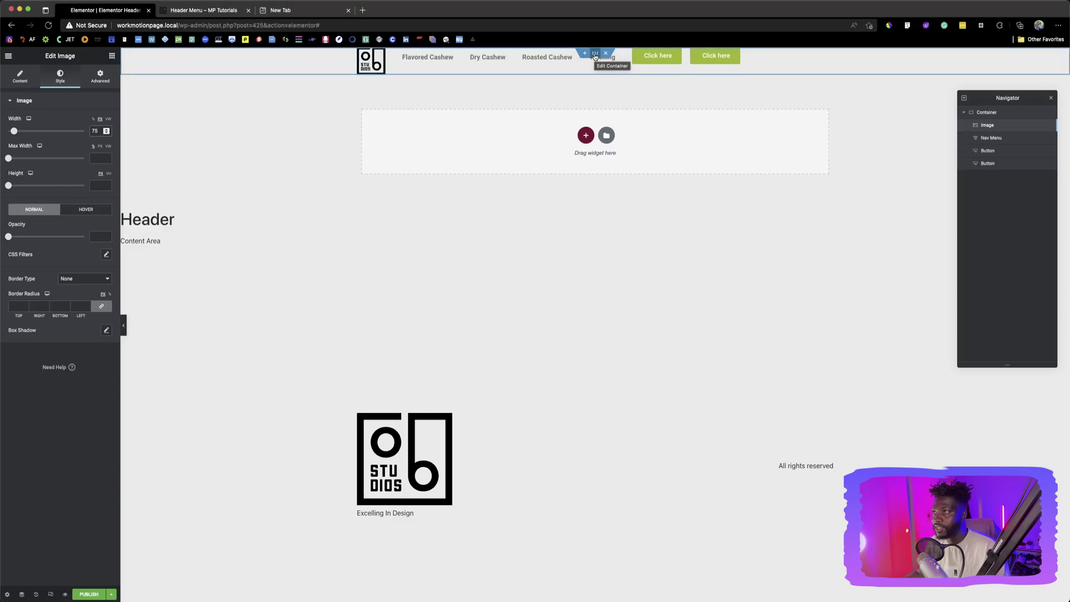
Set the header container's minimum height to 90
left_click(595, 54)
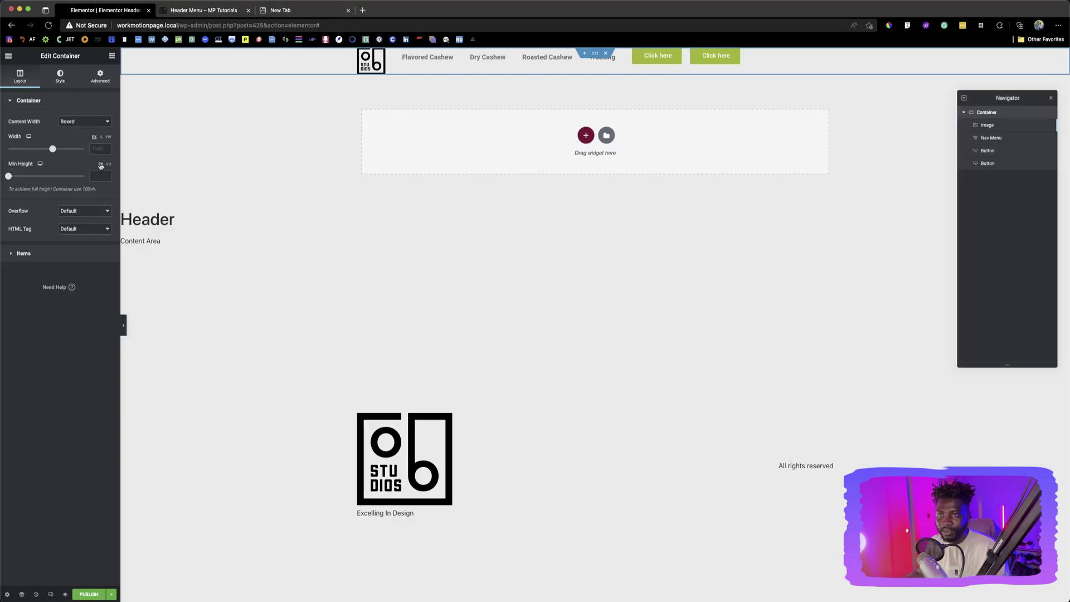
left_click(97, 175)
type("9")
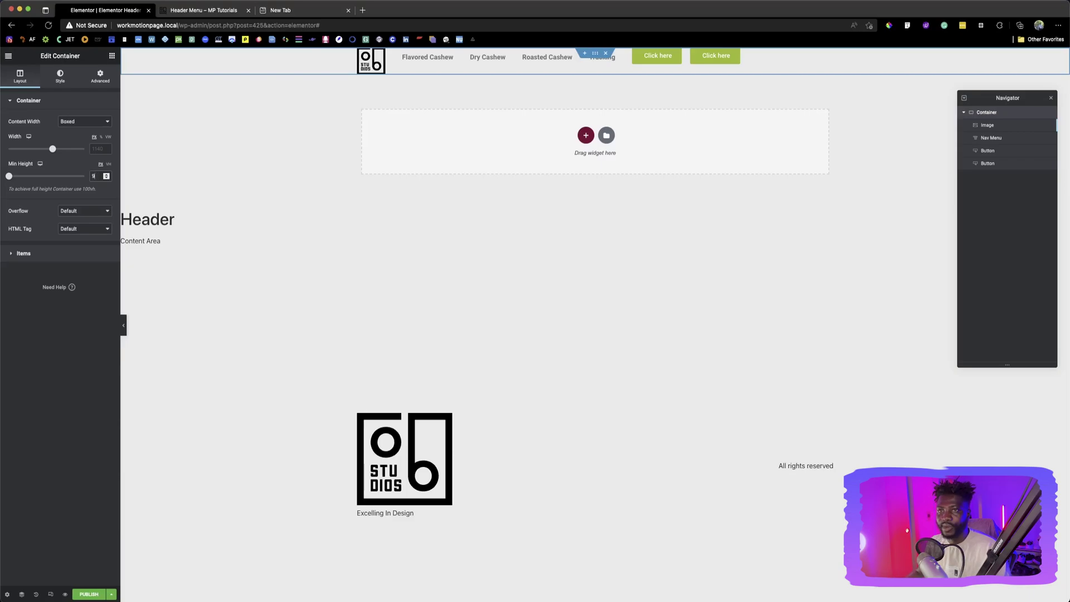
type("0")
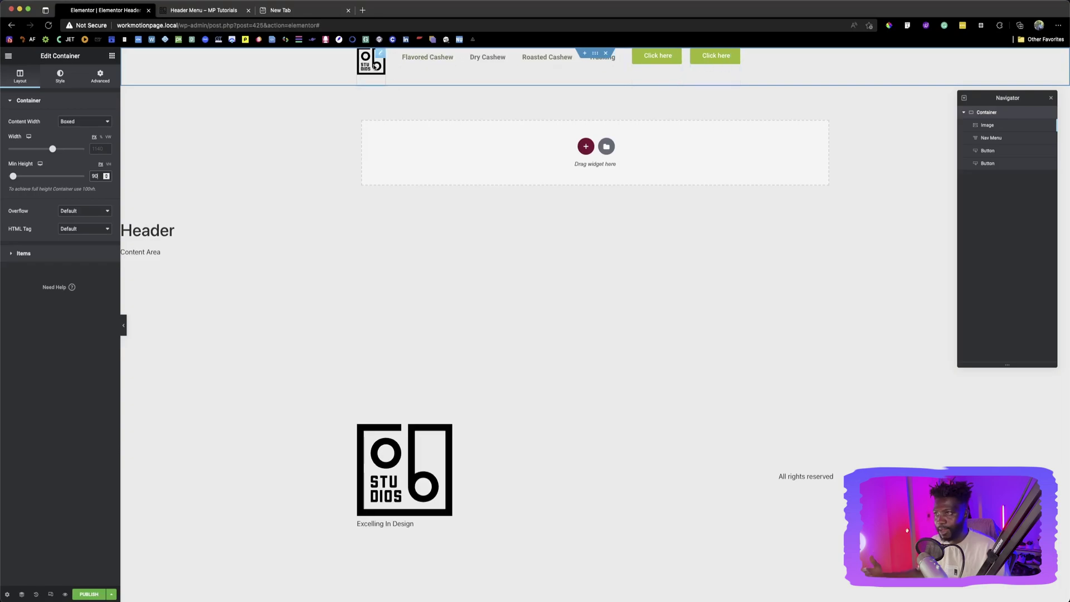
Check the live Header Menu page, then expand the container's Items layout settings
key("ctrl+Tab")
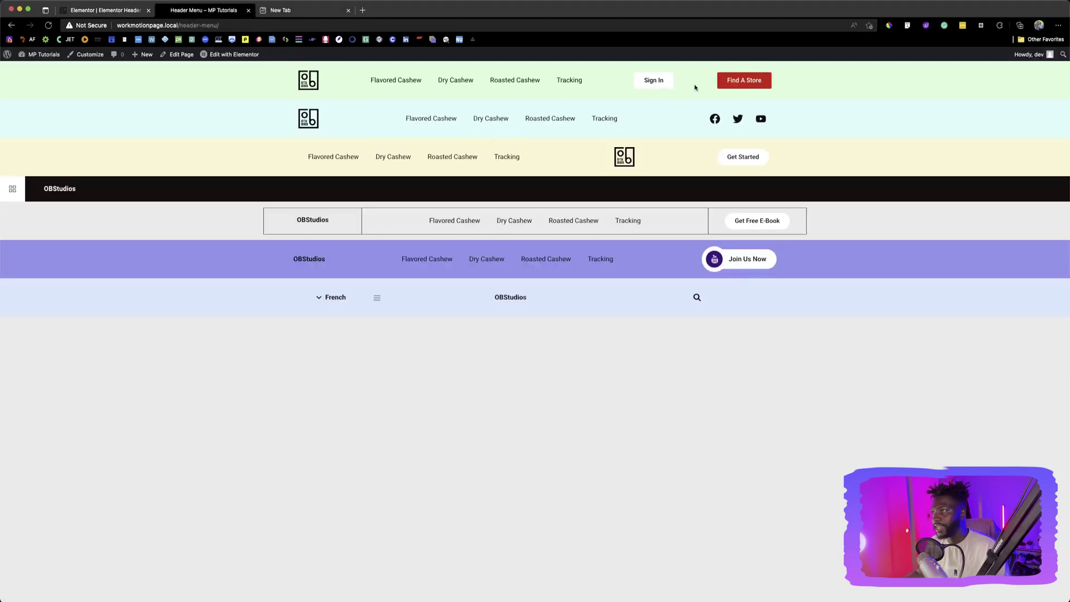
left_click(110, 10)
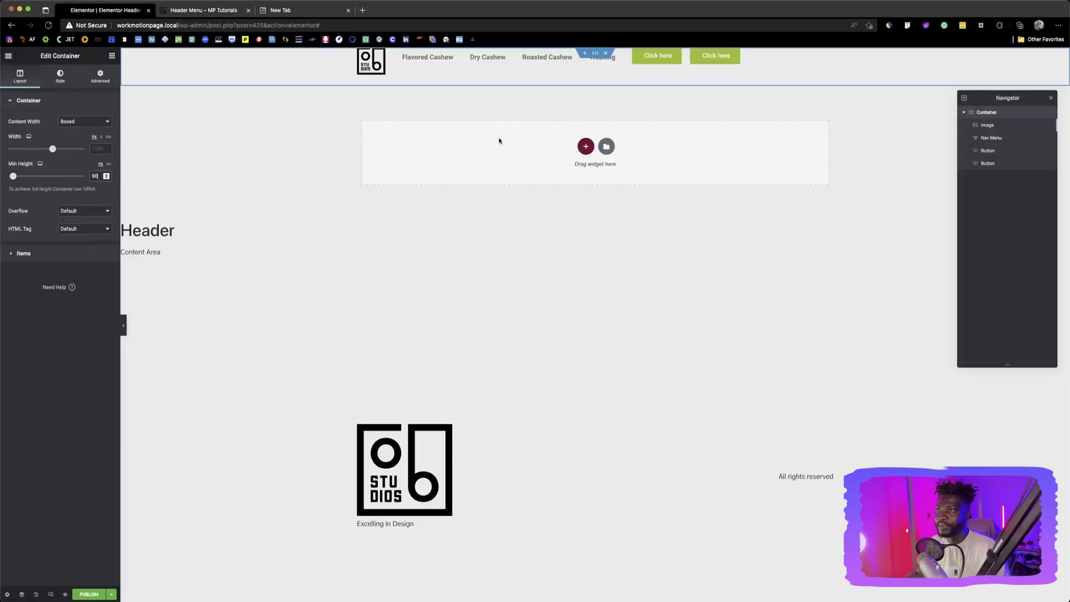
left_click(46, 256)
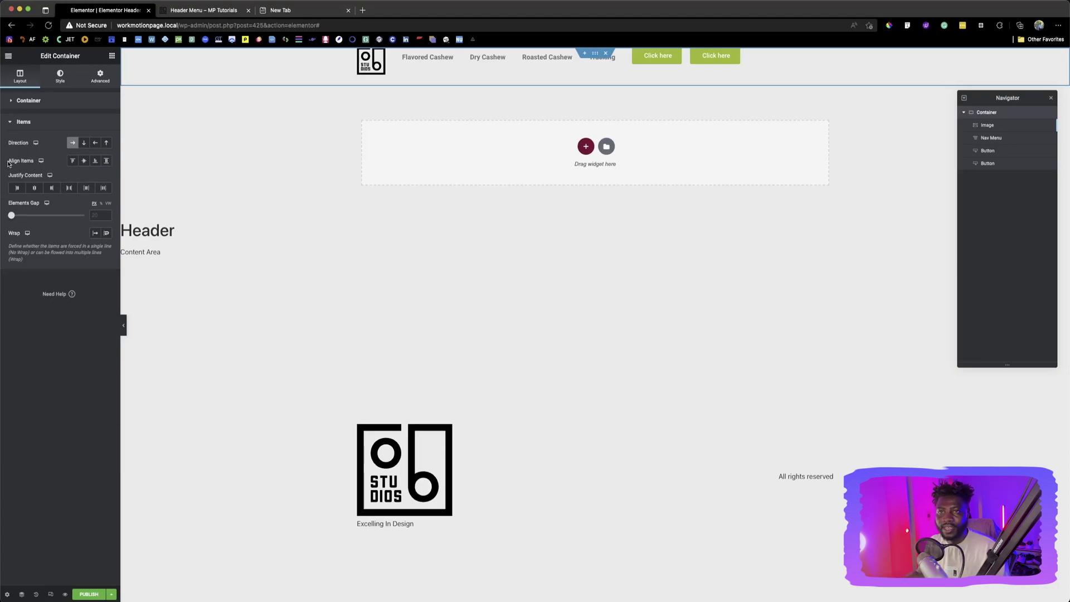
Align header items to Center and justify with Space Between, after trying Space Around and Evenly
left_click(86, 163)
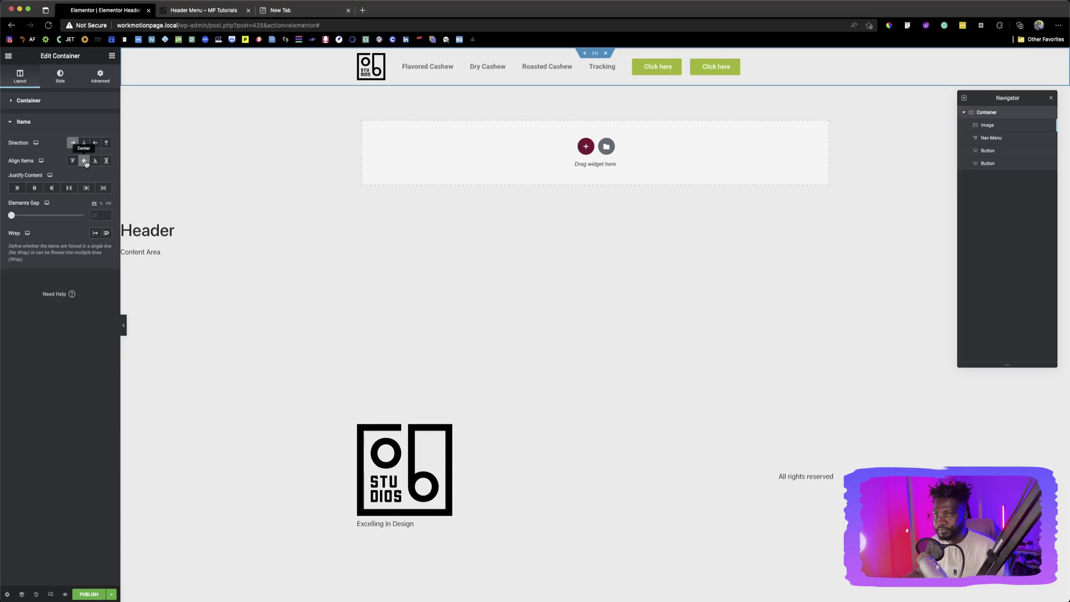
left_click(217, 11)
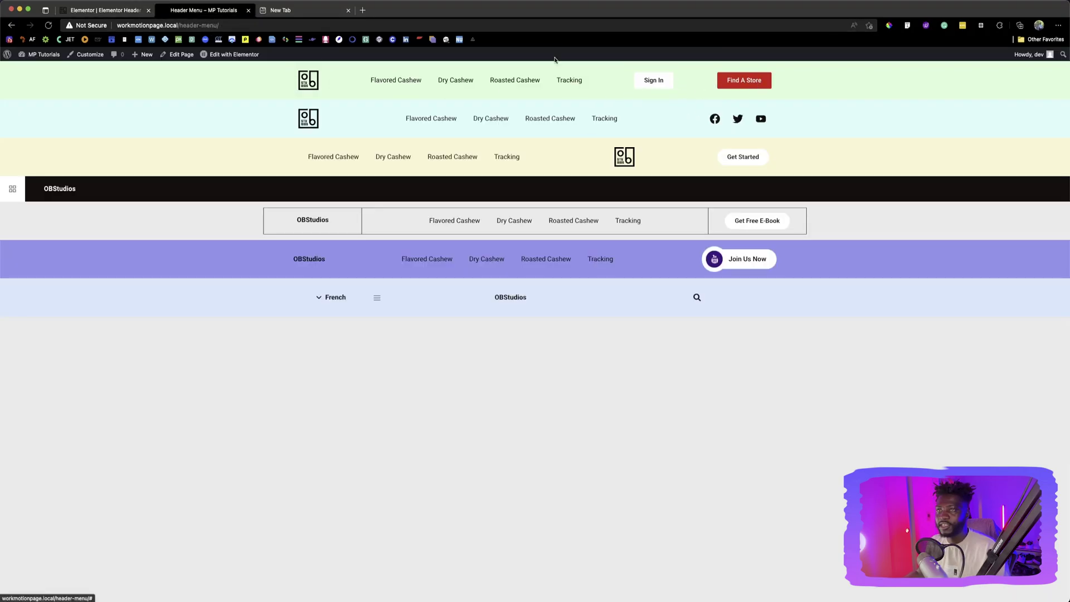
key("ctrl+shift+Tab")
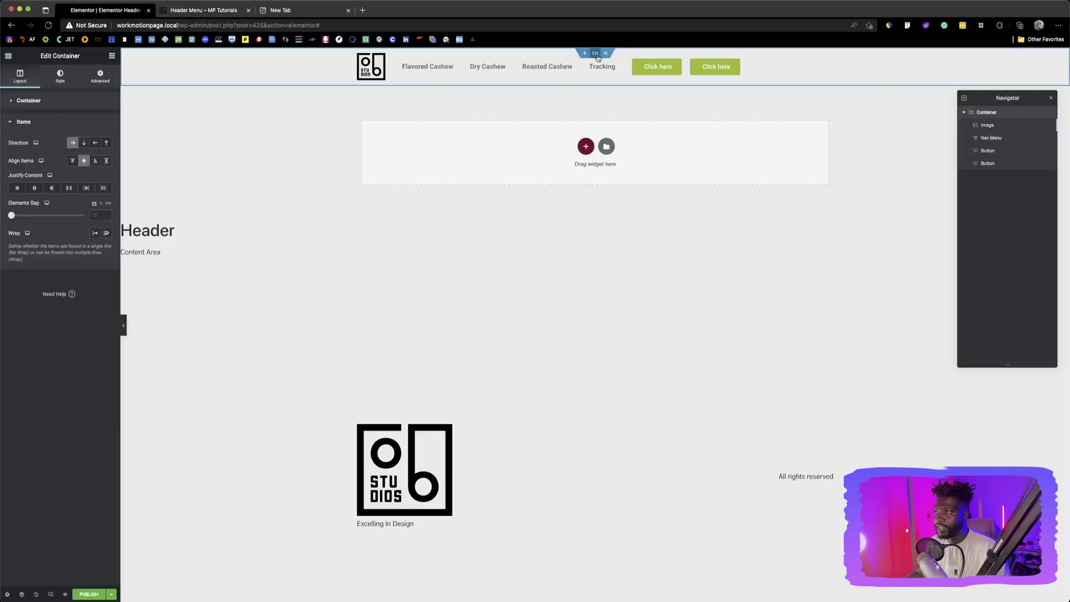
left_click(69, 189)
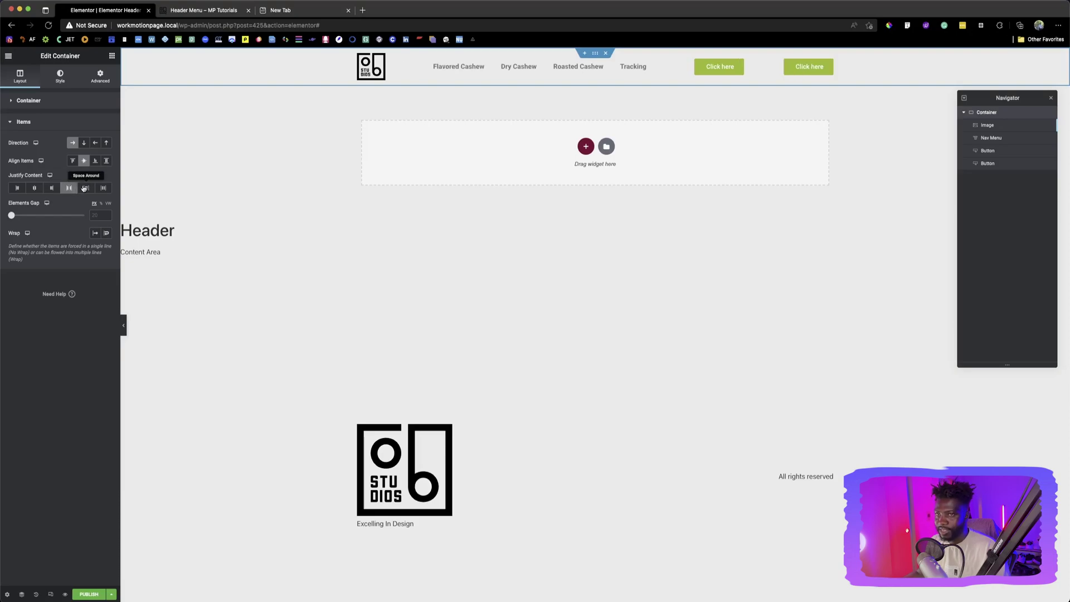
left_click(87, 189)
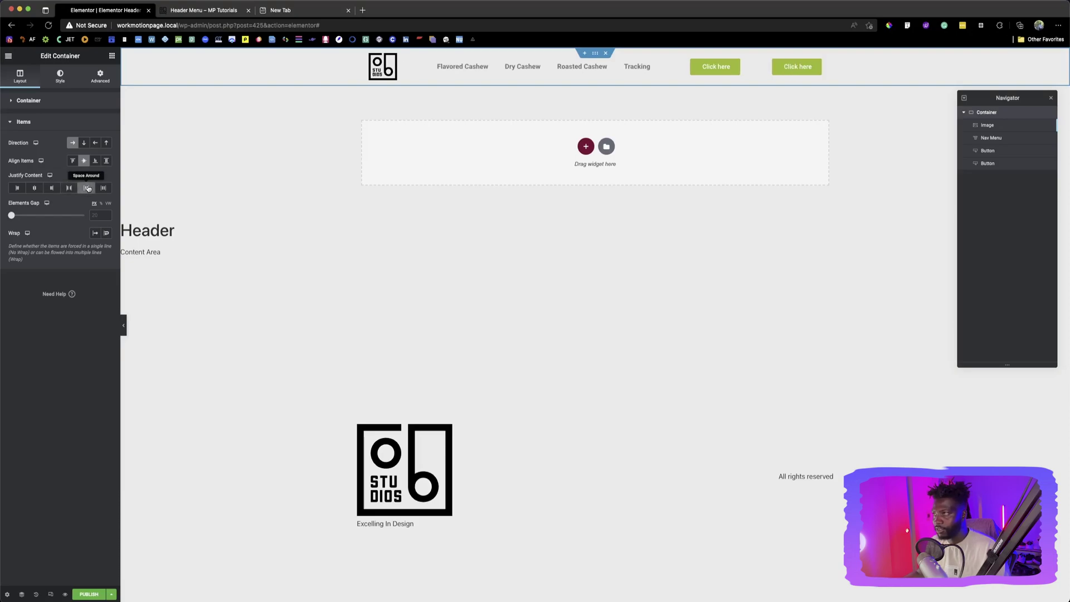
left_click(103, 189)
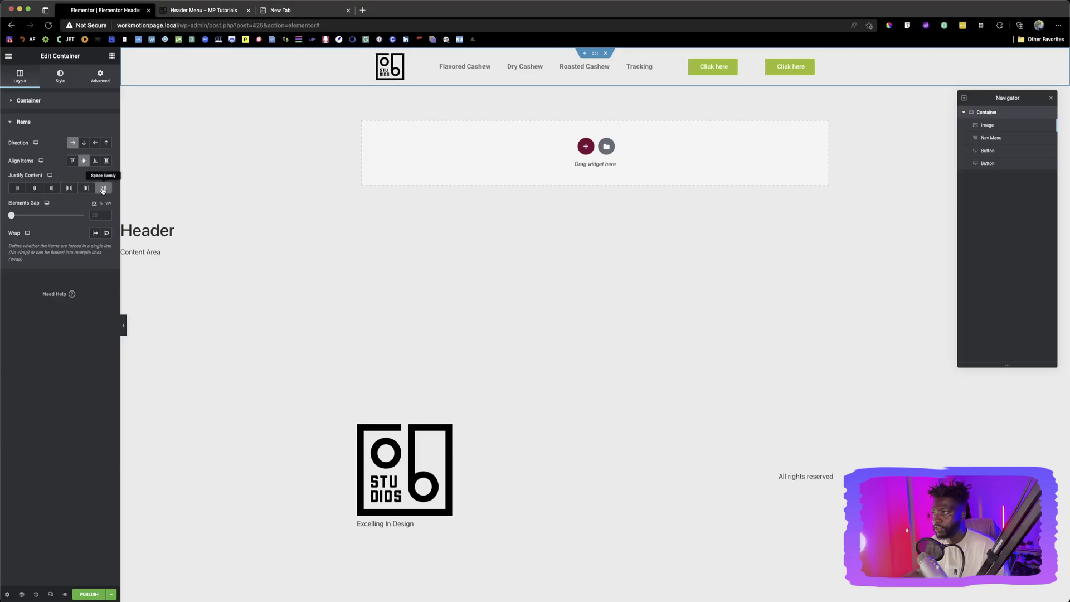
left_click(69, 189)
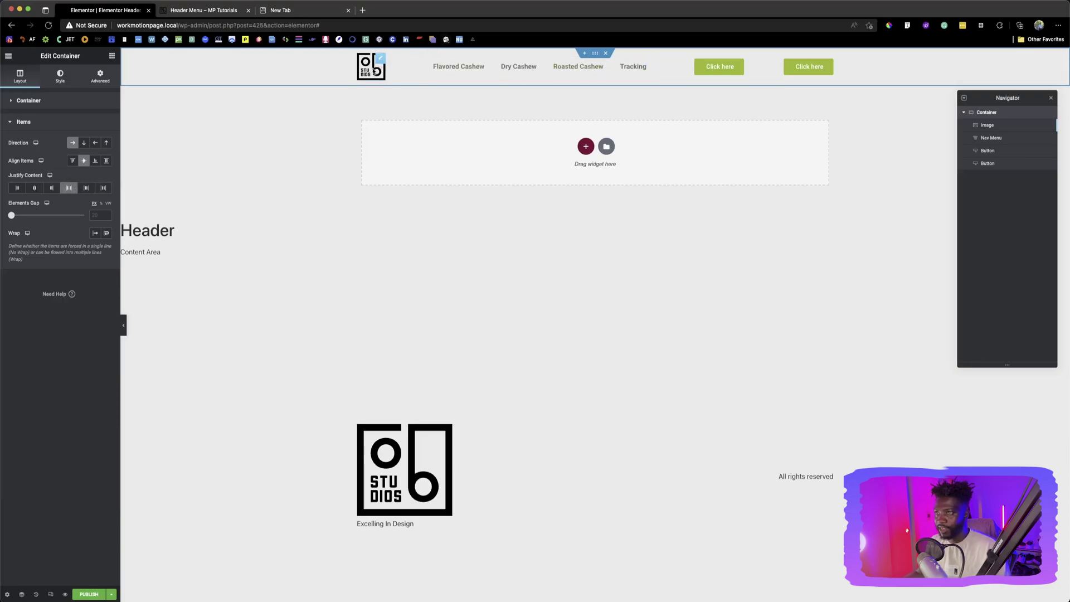
Change the first header button's text from 'Click here' to 'Sign In'
left_click(724, 71)
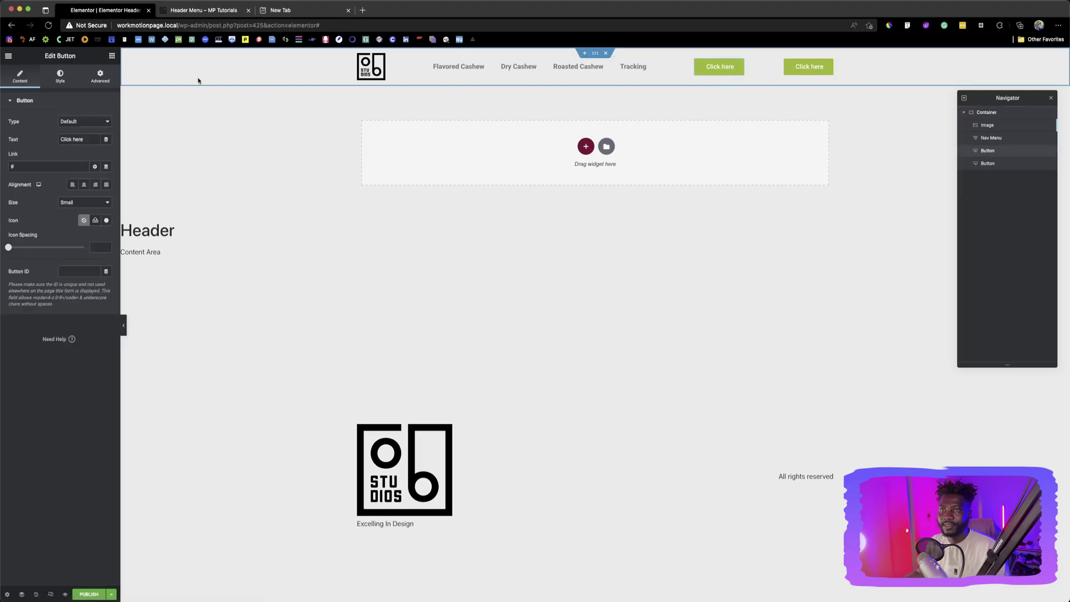
triple_click(88, 140)
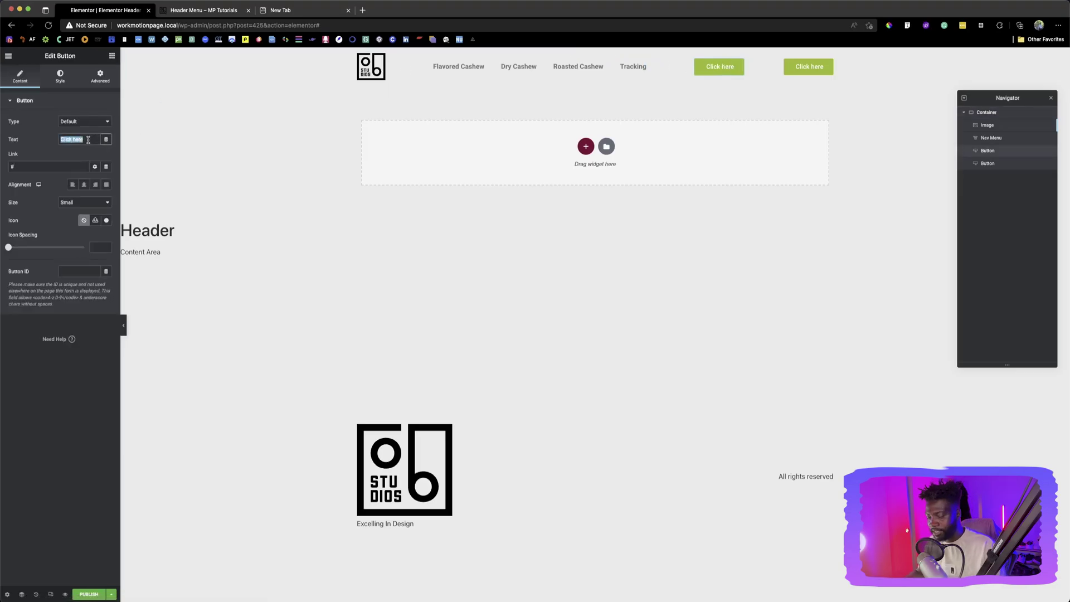
left_click(189, 10)
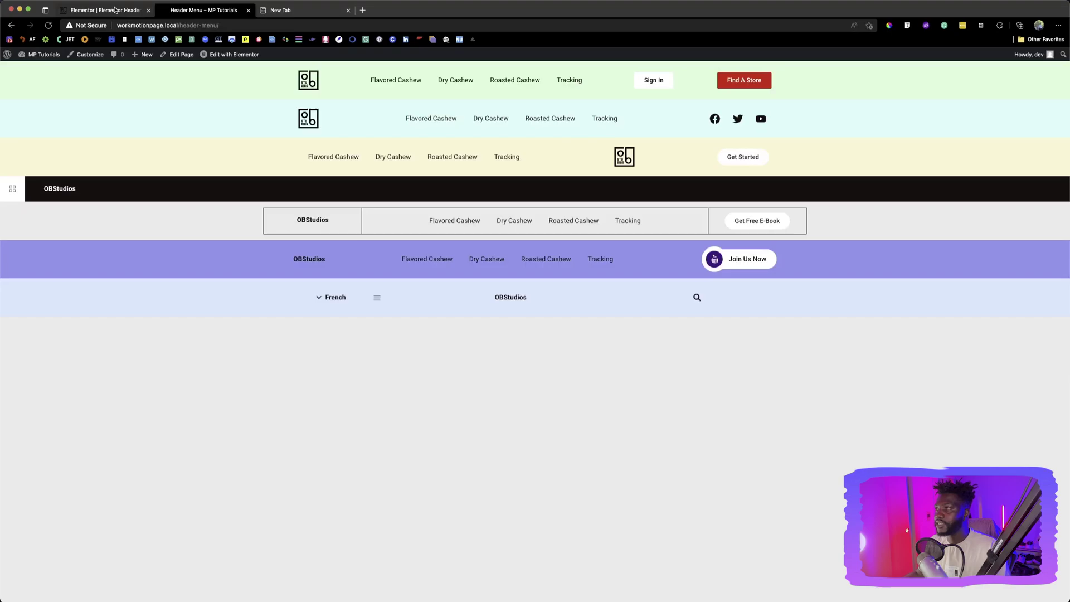
left_click(115, 9)
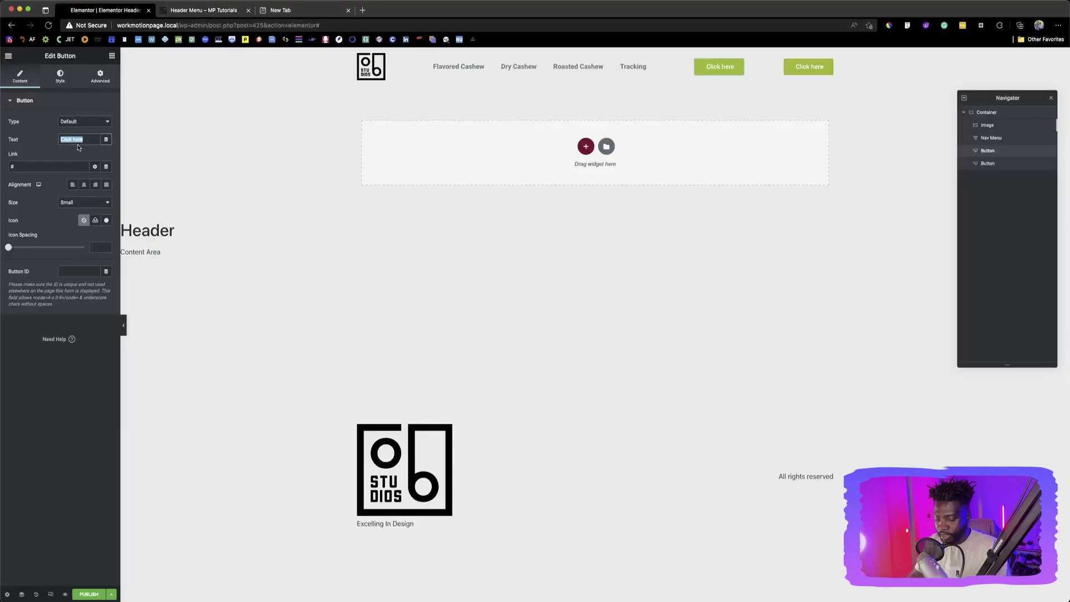
key("BackSpace")
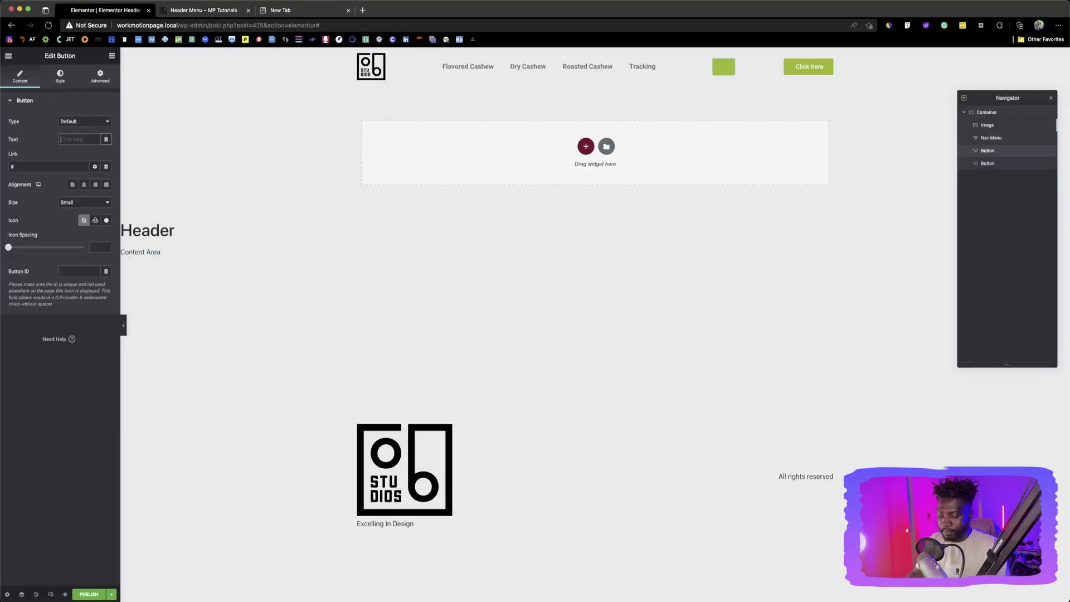
type("Sign I")
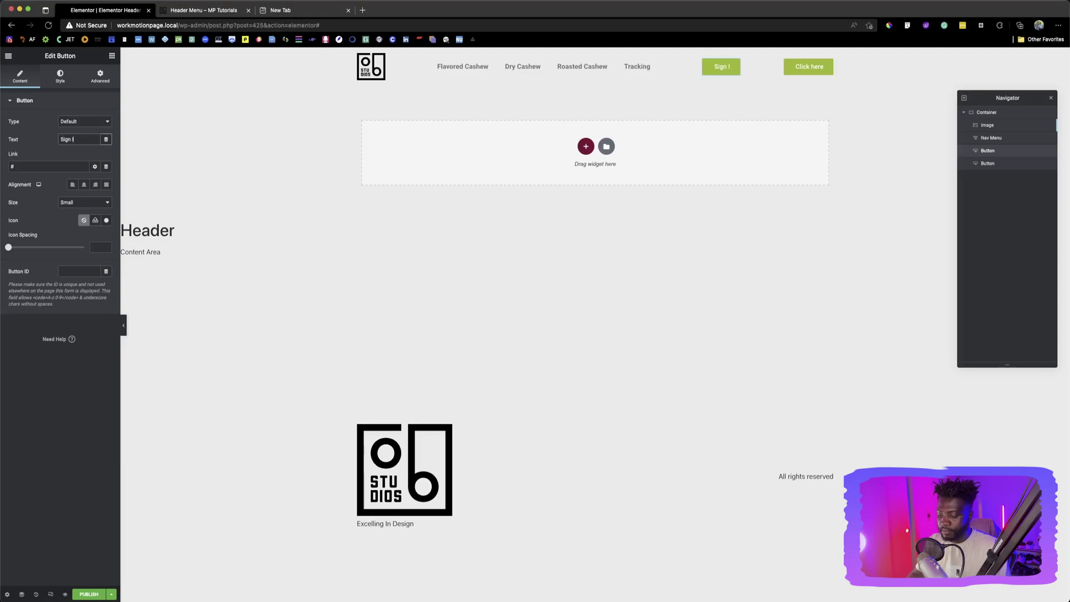
type("n")
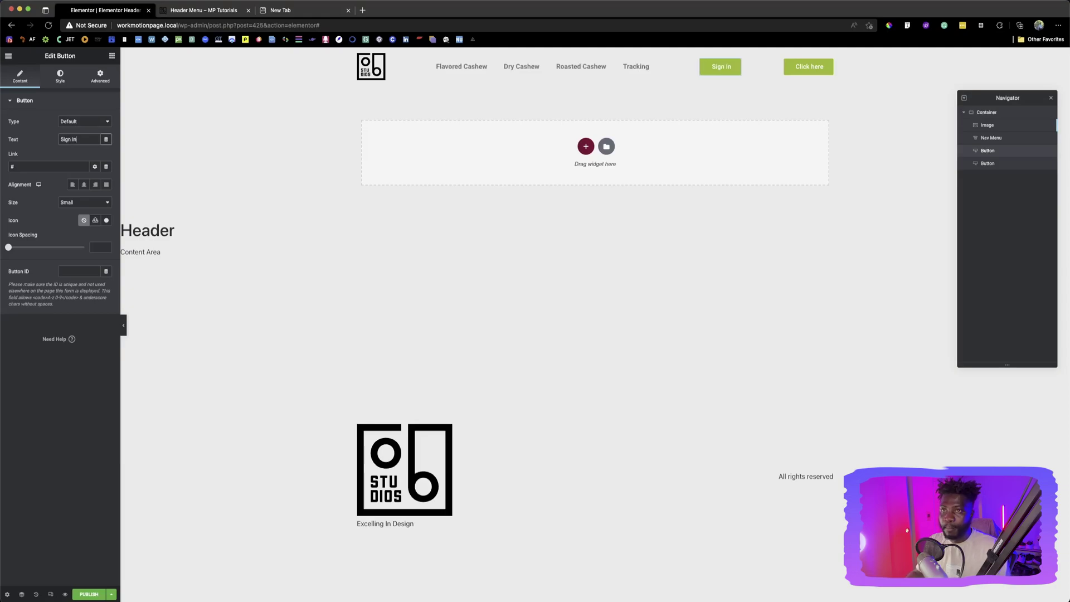
Change the second button's text to 'Find A Store' and compare with the reference
left_click(809, 66)
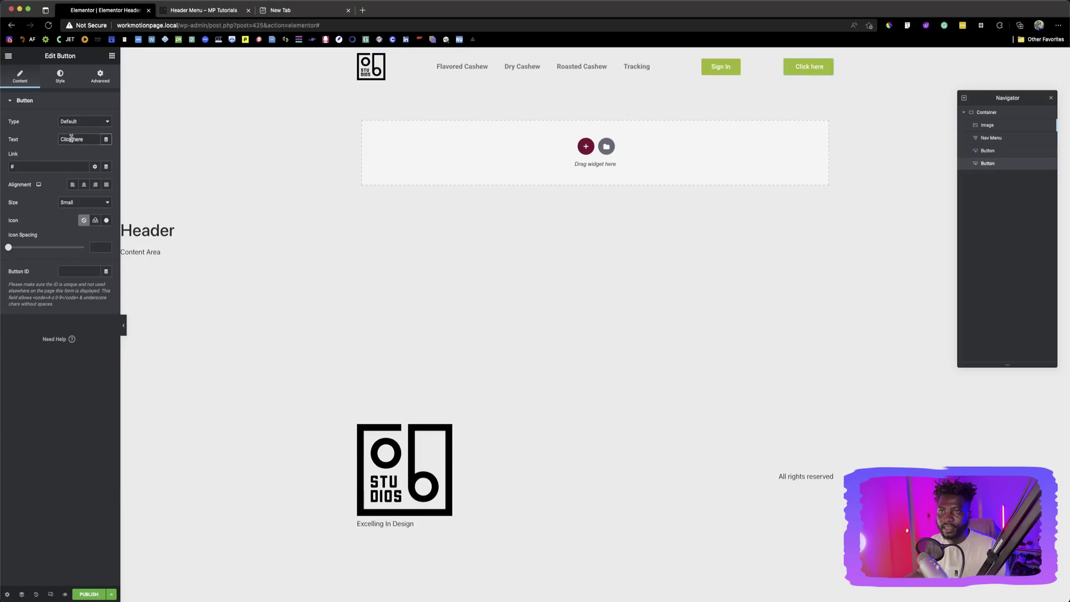
triple_click(70, 139)
type("Fin")
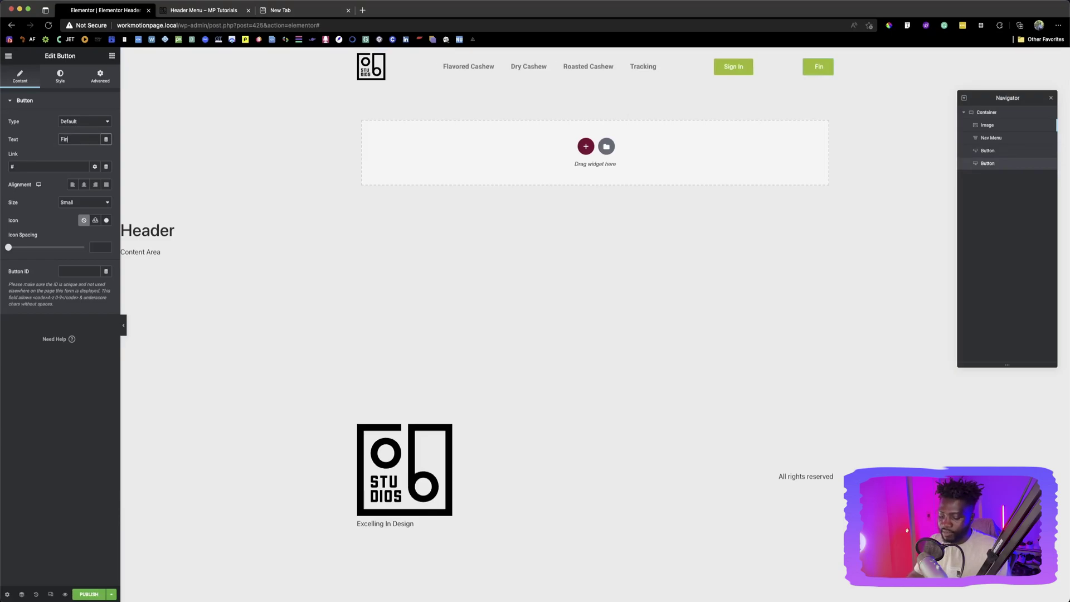
type("d A Store")
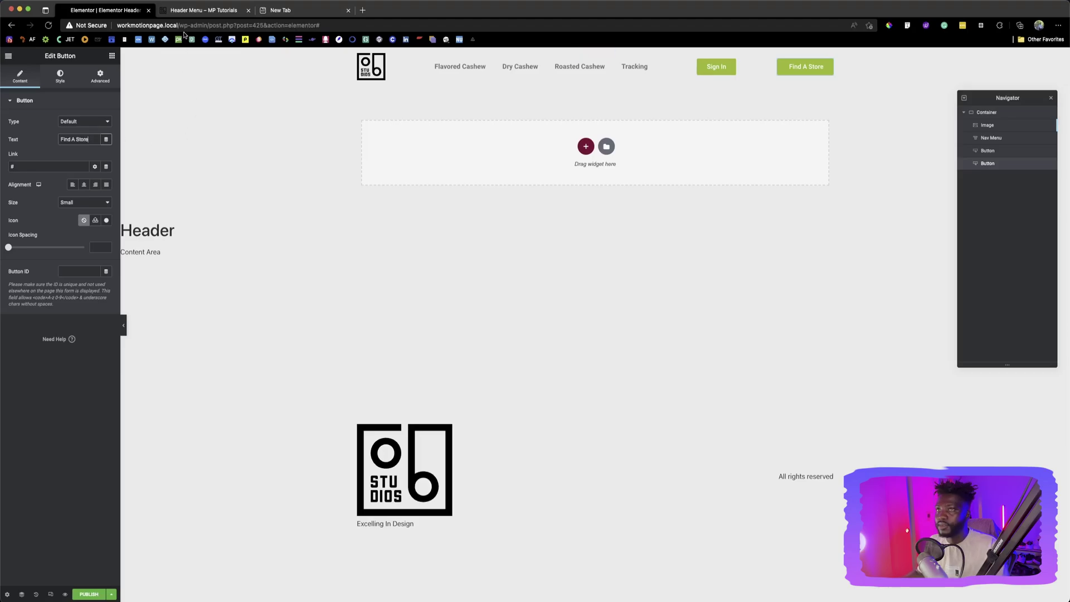
left_click(201, 12)
Change the Find A Store button's background colour from green to bright red
left_click(106, 10)
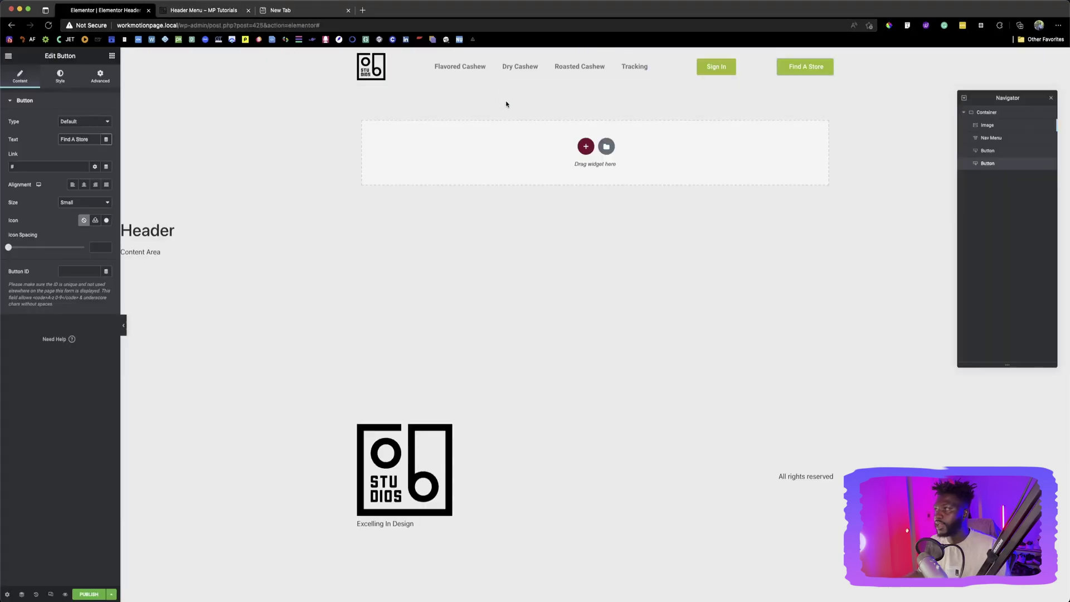
left_click(61, 77)
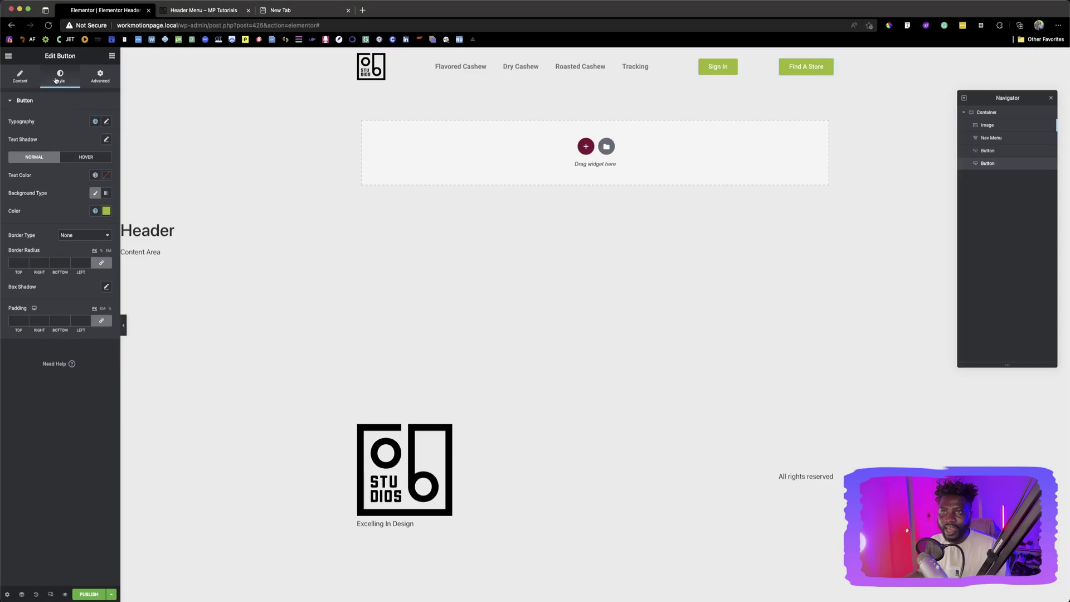
left_click(106, 211)
left_click_drag(83, 321, 63, 321)
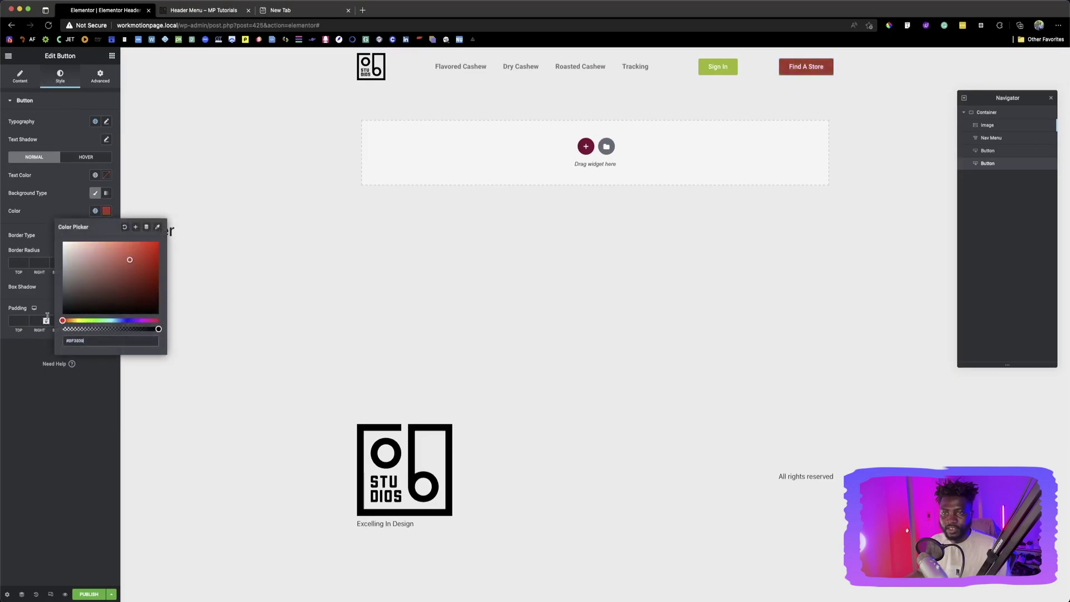
left_click_drag(139, 259, 159, 249)
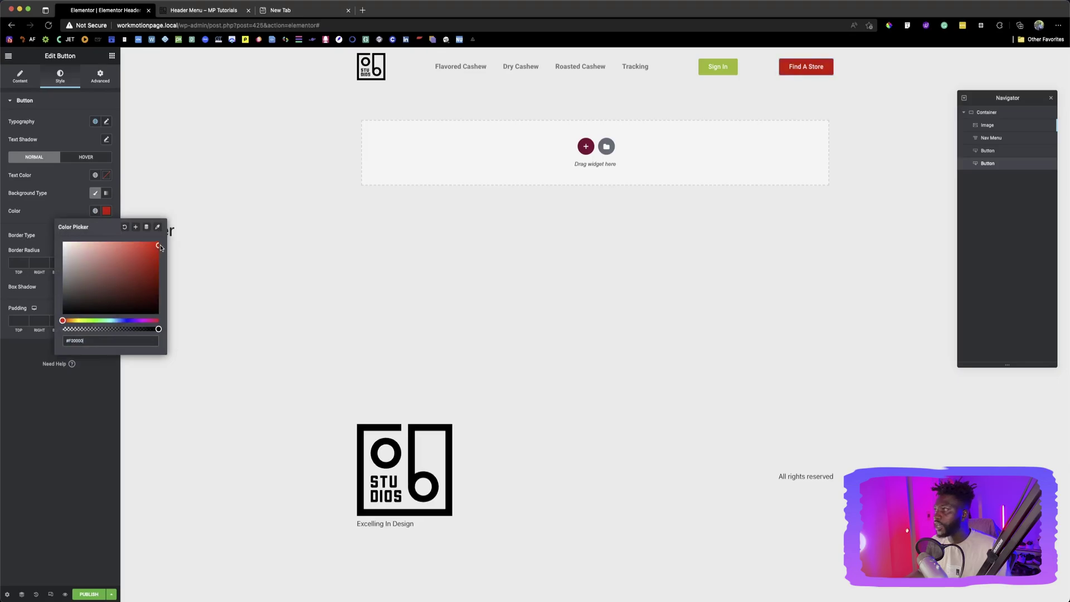
left_click(196, 10)
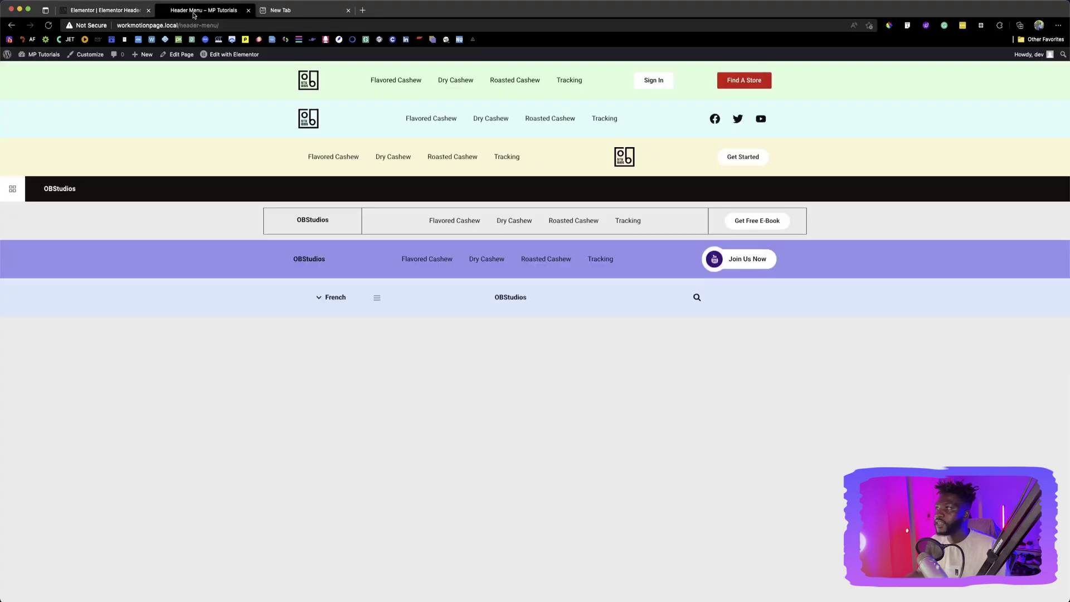
left_click(123, 11)
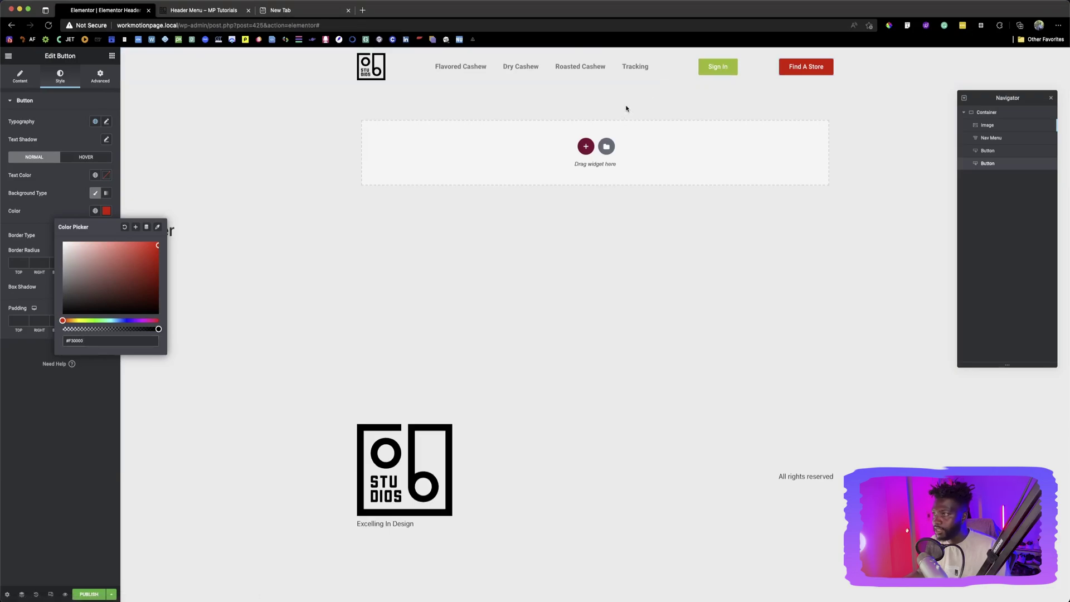
left_click(732, 66)
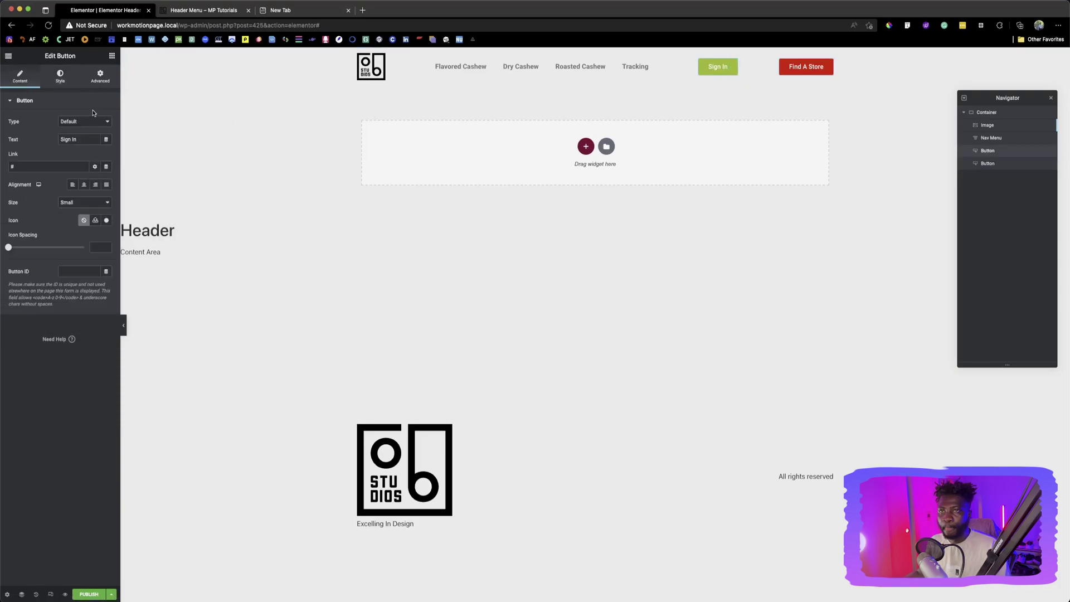
Make the Sign In button's background white with the colour picker
left_click(60, 75)
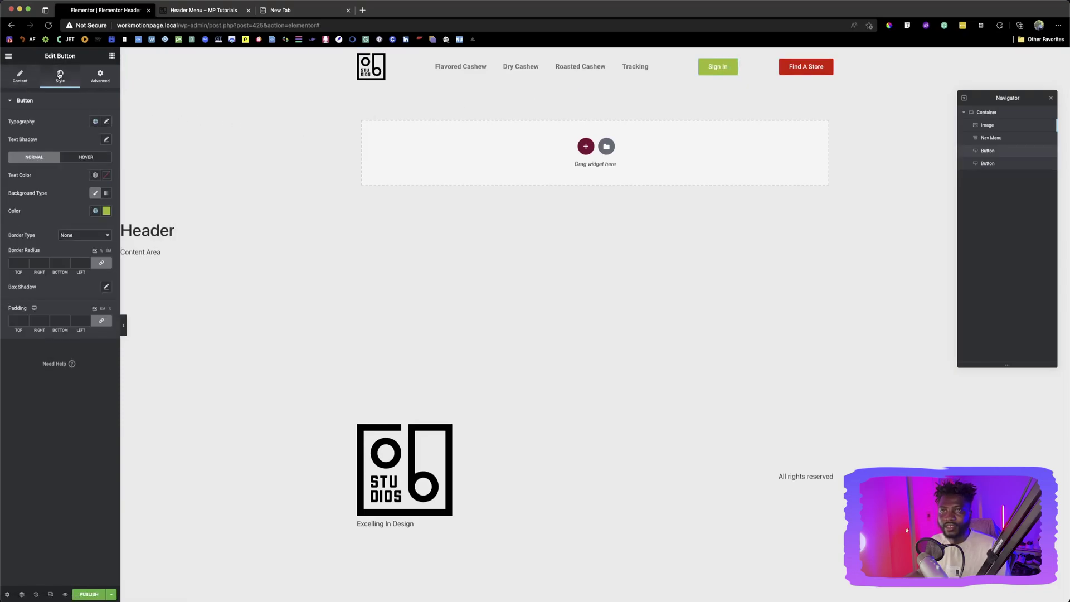
left_click(106, 210)
left_click_drag(83, 271, 55, 230)
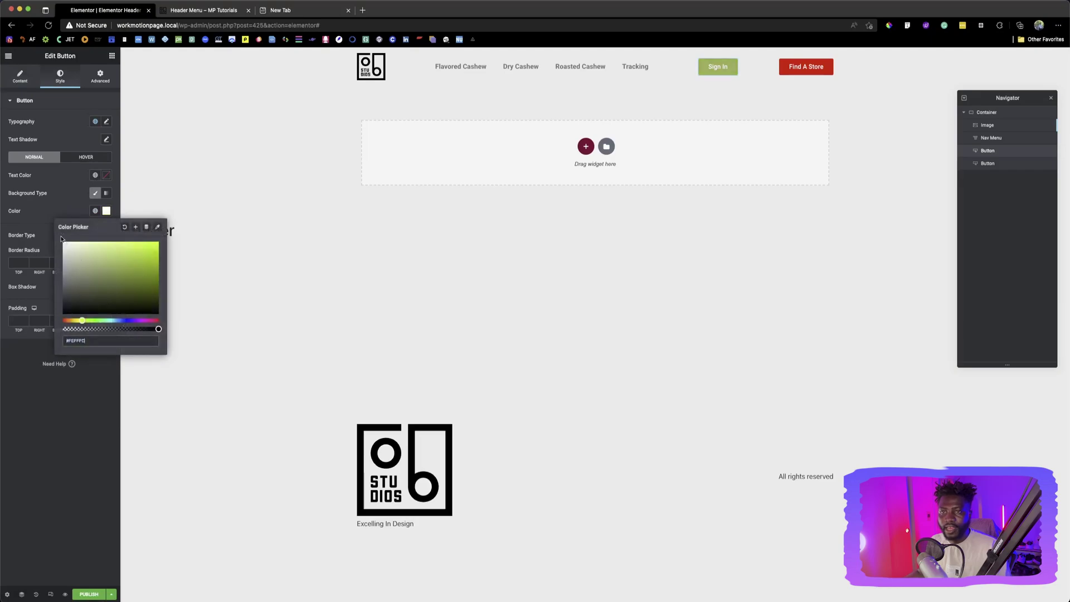
left_click(59, 197)
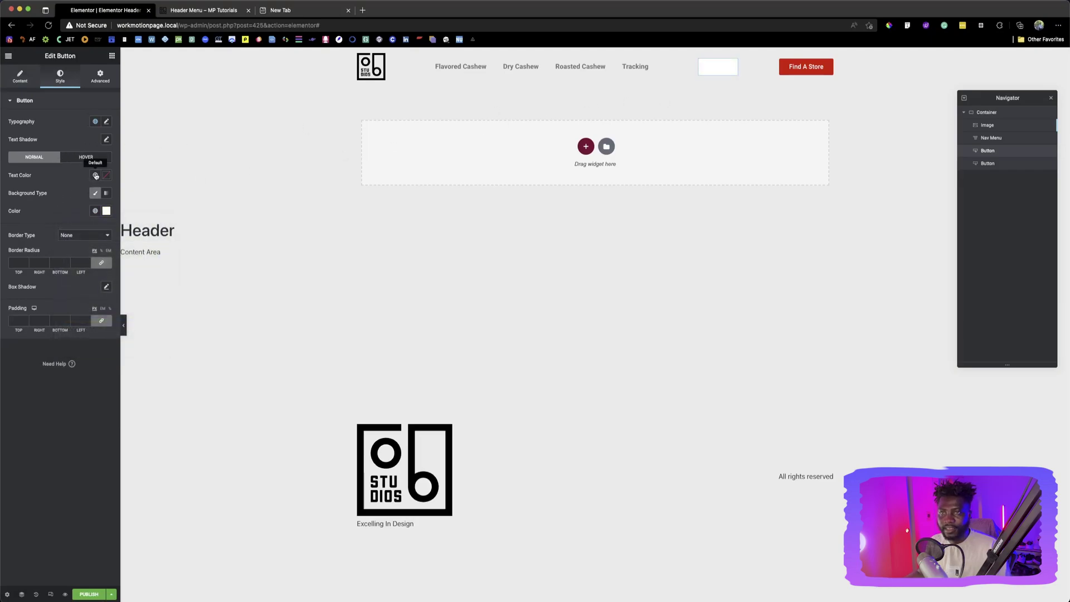
left_click(171, 13)
left_click(125, 11)
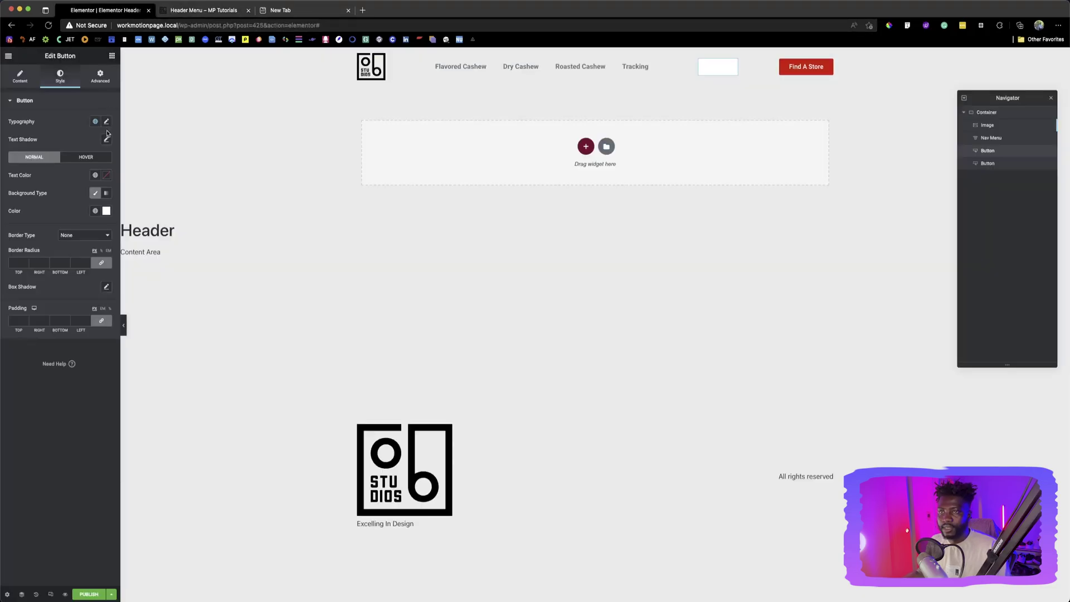
Apply global Black to the Sign In text and global White to its background
left_click(95, 175)
left_click(31, 289)
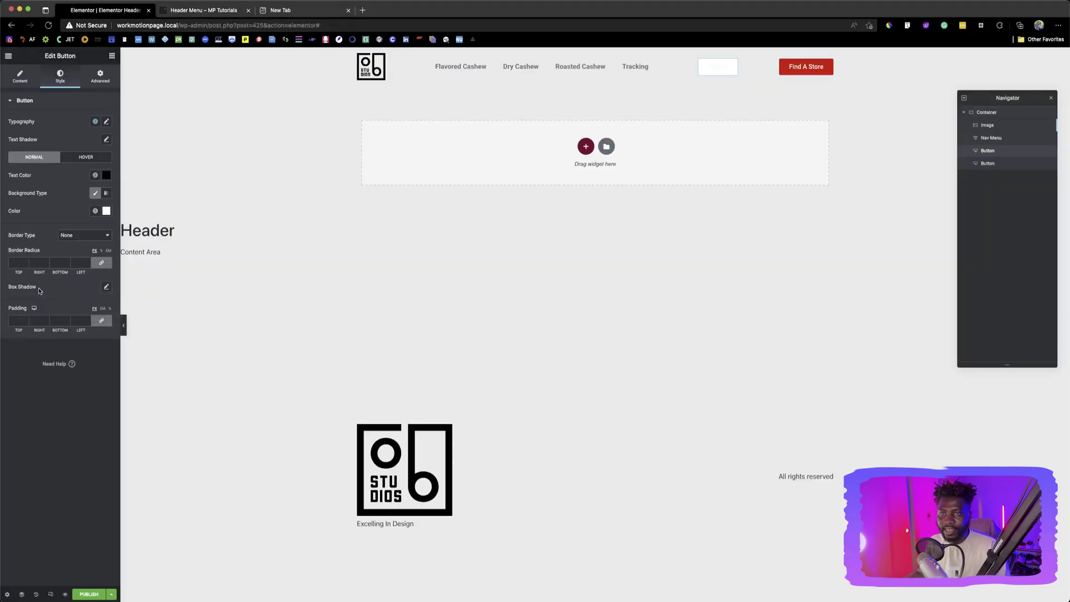
left_click(95, 175)
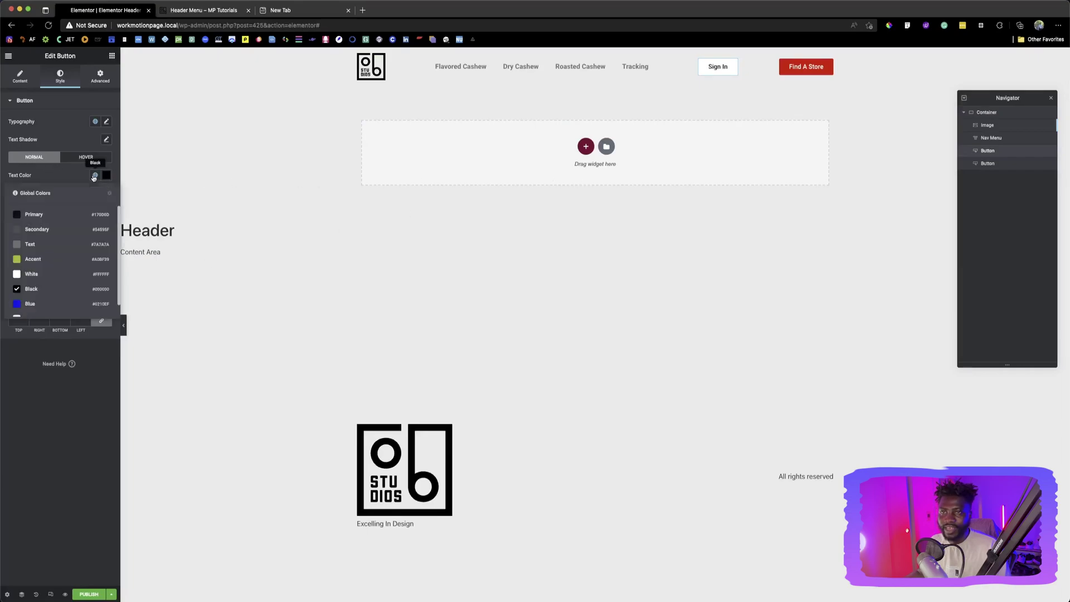
left_click(84, 176)
left_click(95, 211)
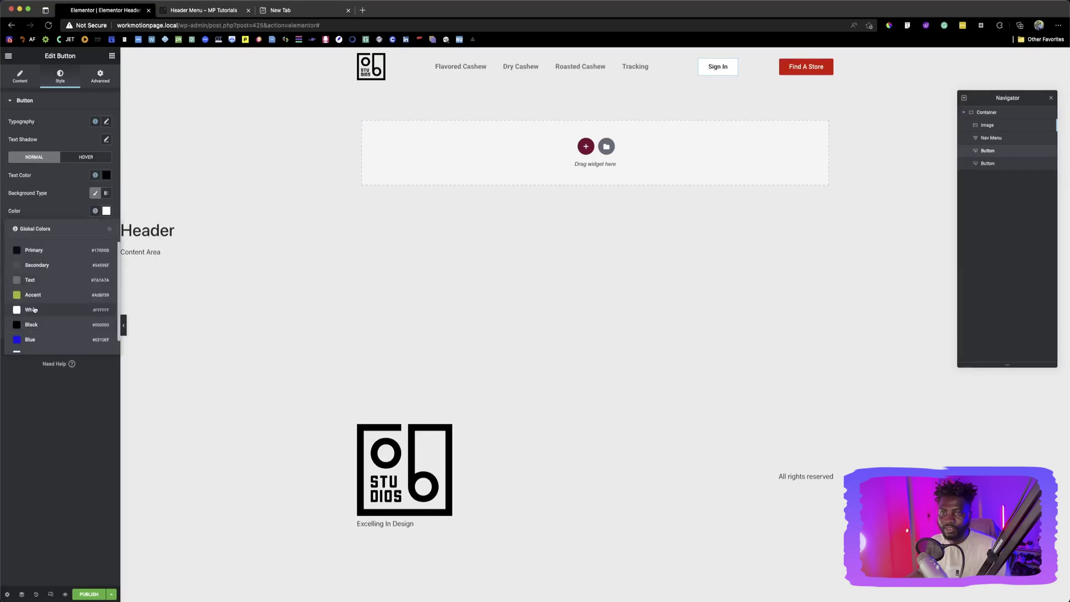
left_click(61, 308)
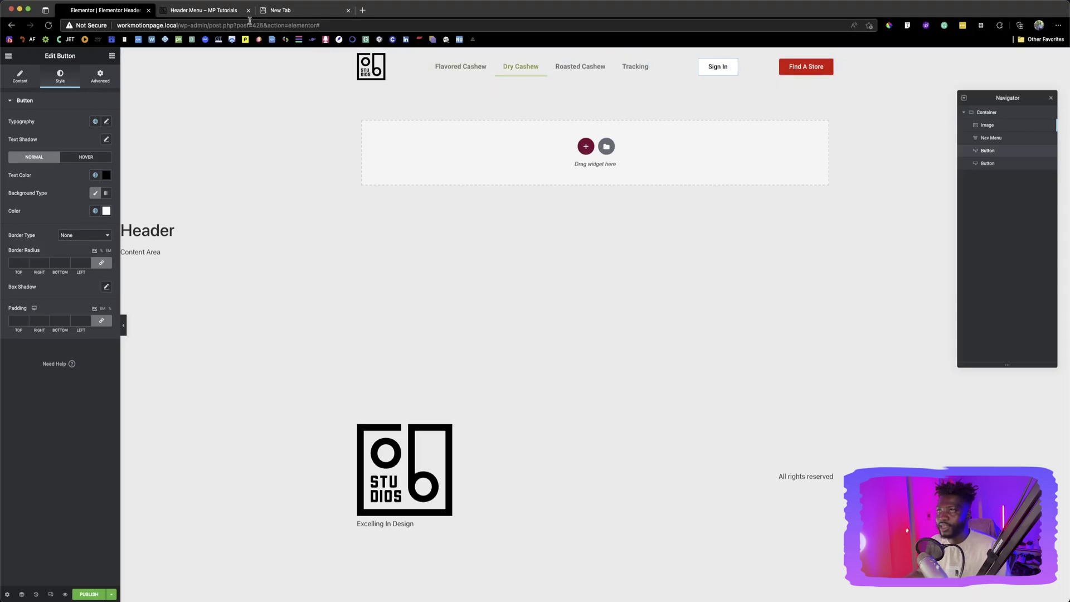
Set the nav menu's Pointer to Text and its Animation to Float
left_click(212, 11)
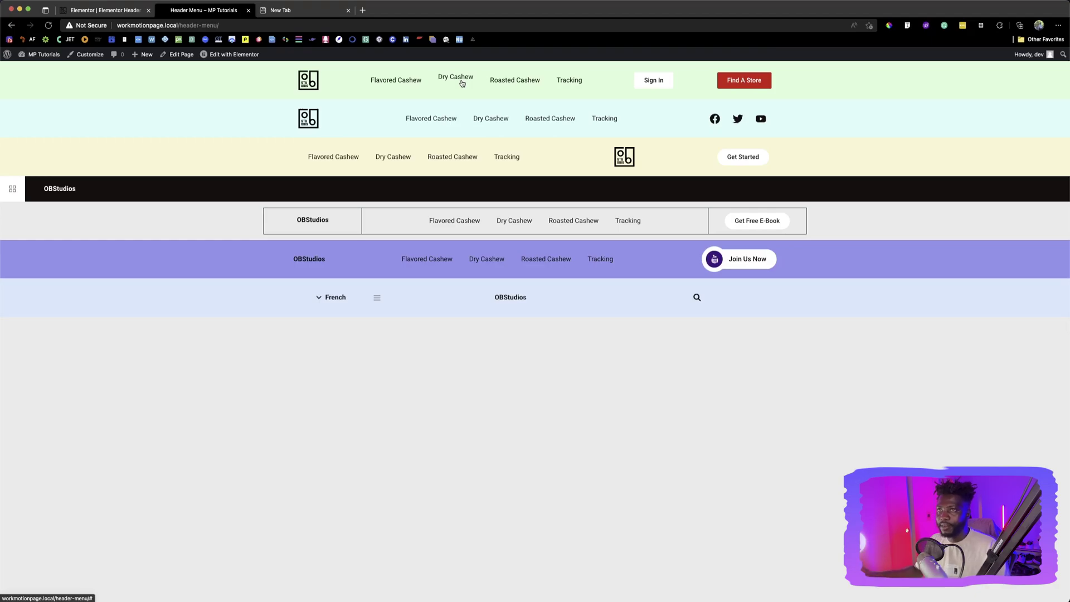
left_click(111, 10)
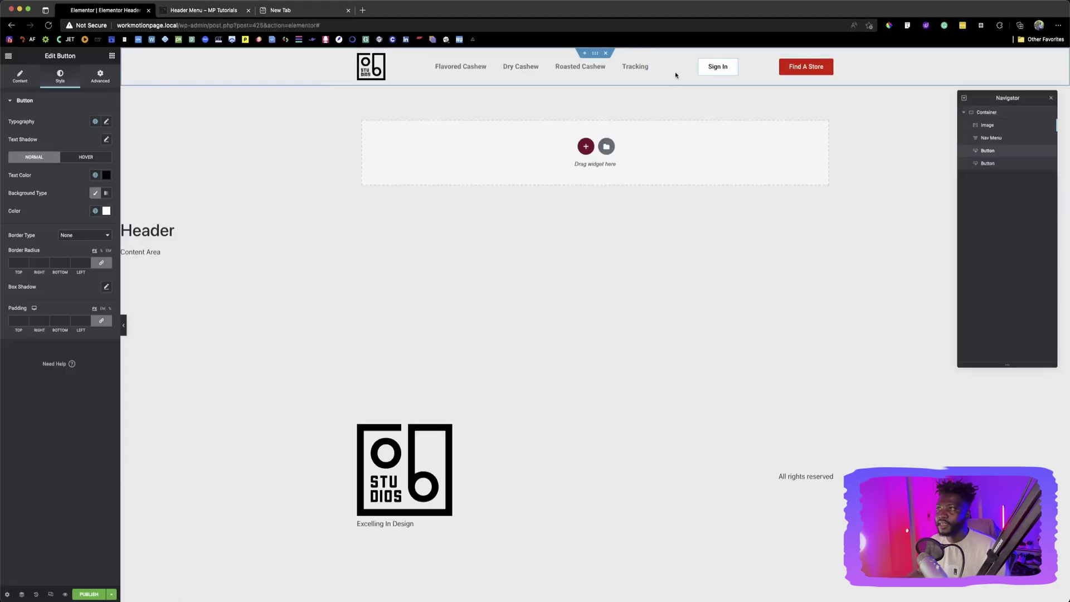
left_click(651, 66)
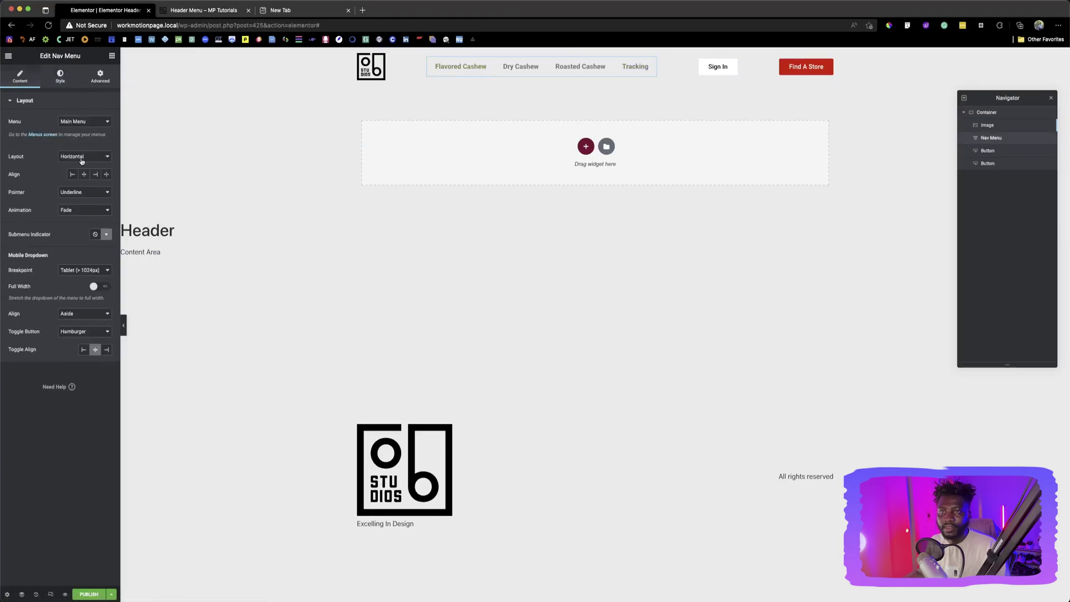
left_click(88, 194)
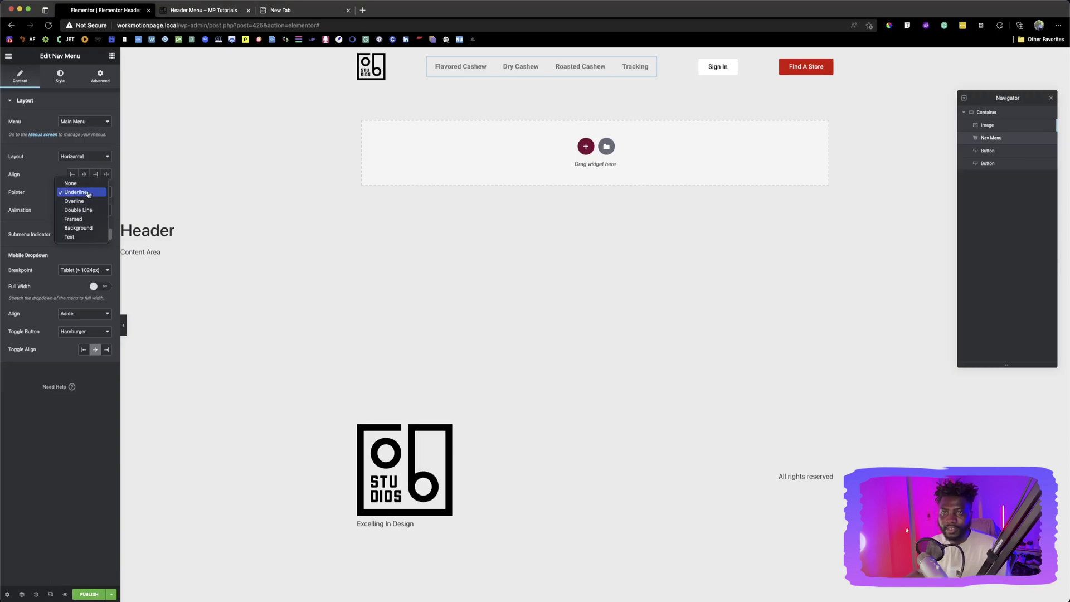
left_click(74, 237)
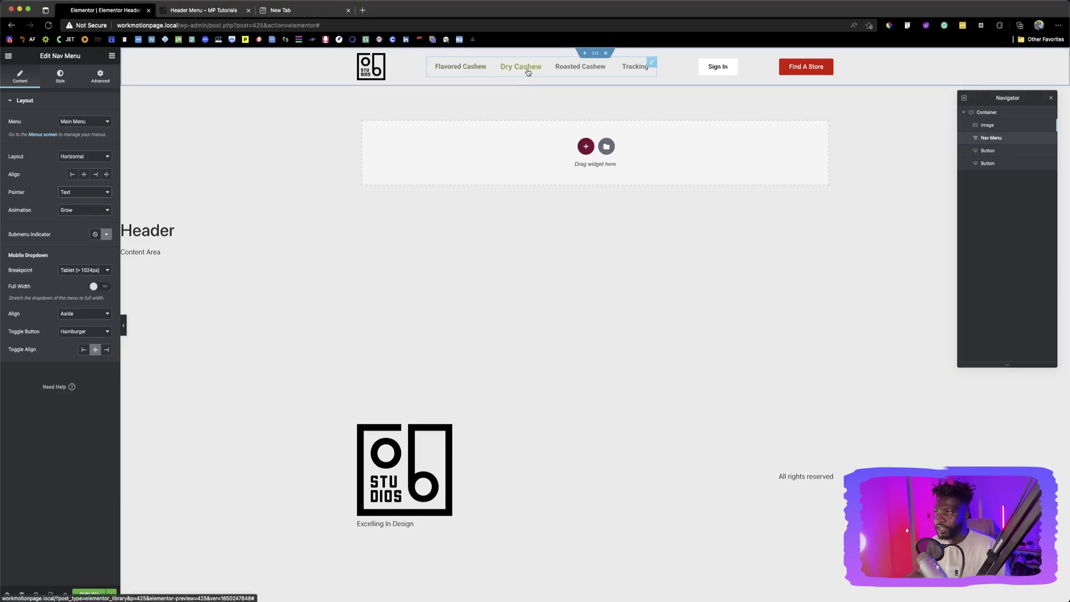
left_click(76, 211)
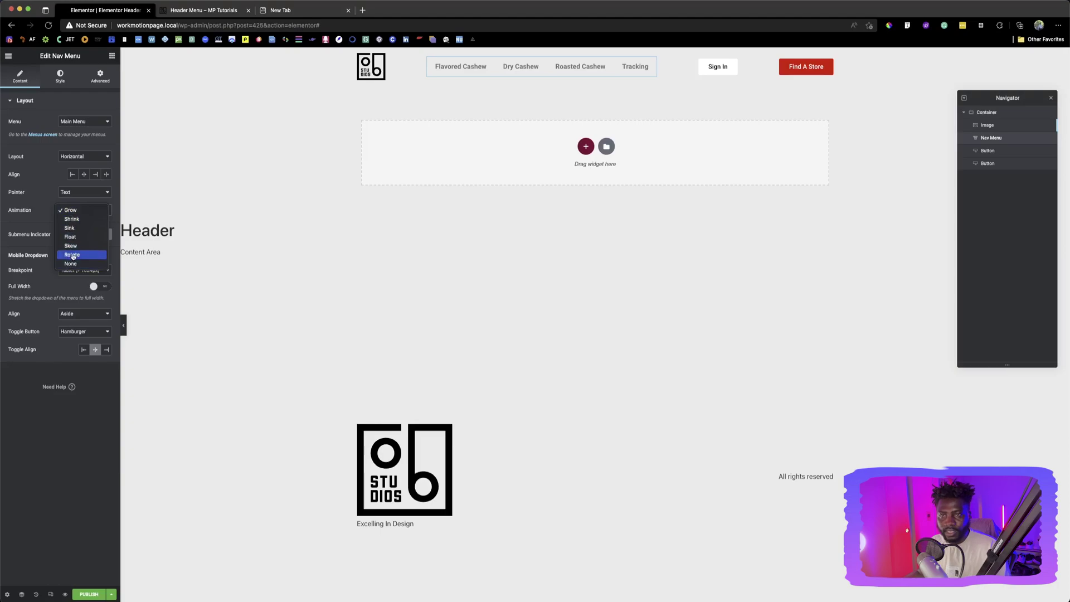
left_click(70, 210)
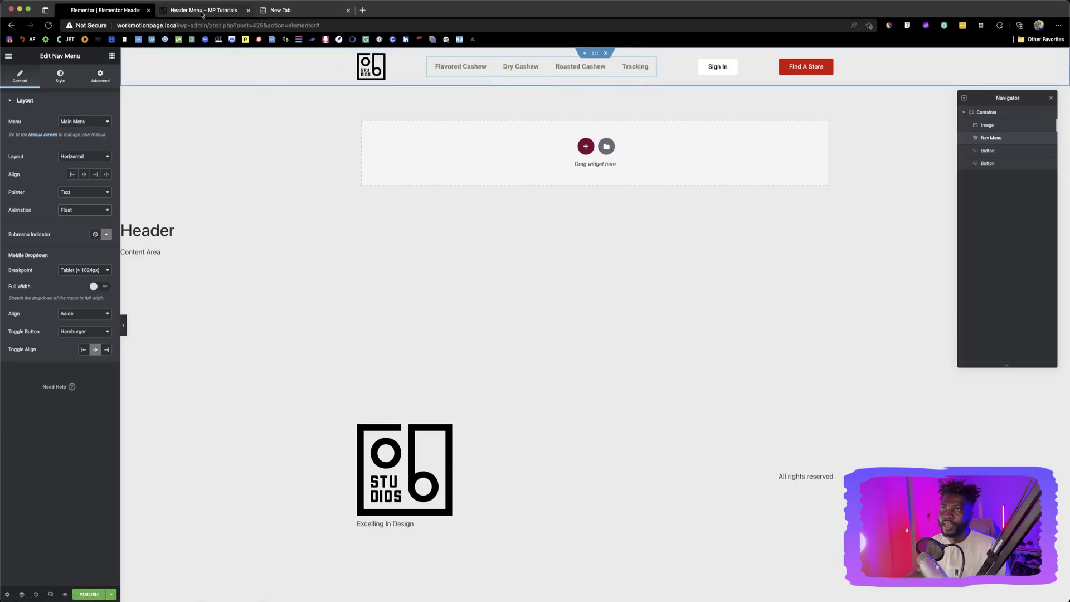
left_click(223, 11)
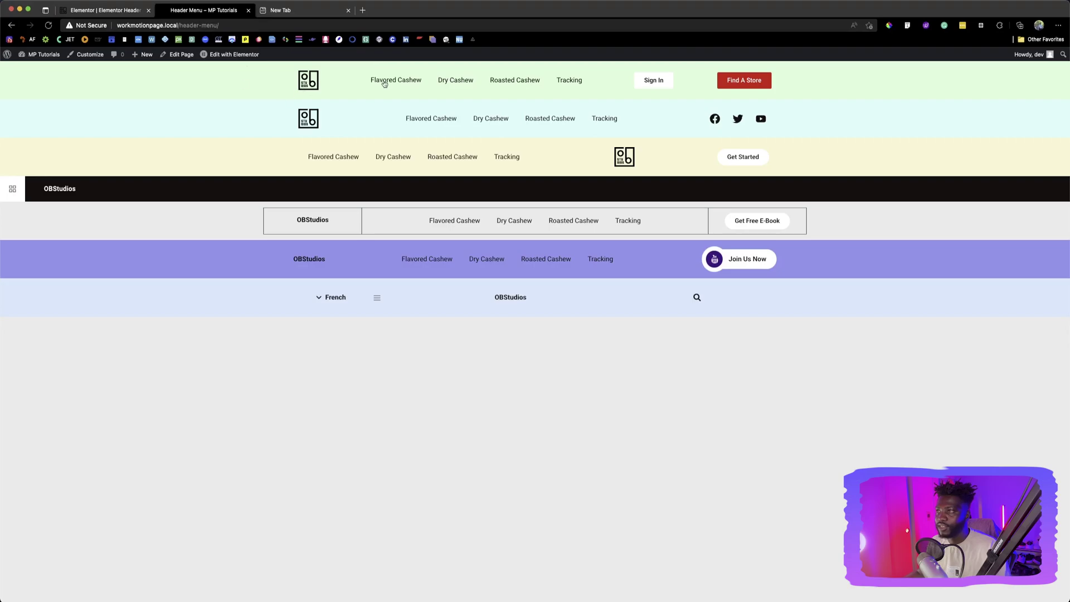
Give the header container a Classic background in pale green
left_click(127, 14)
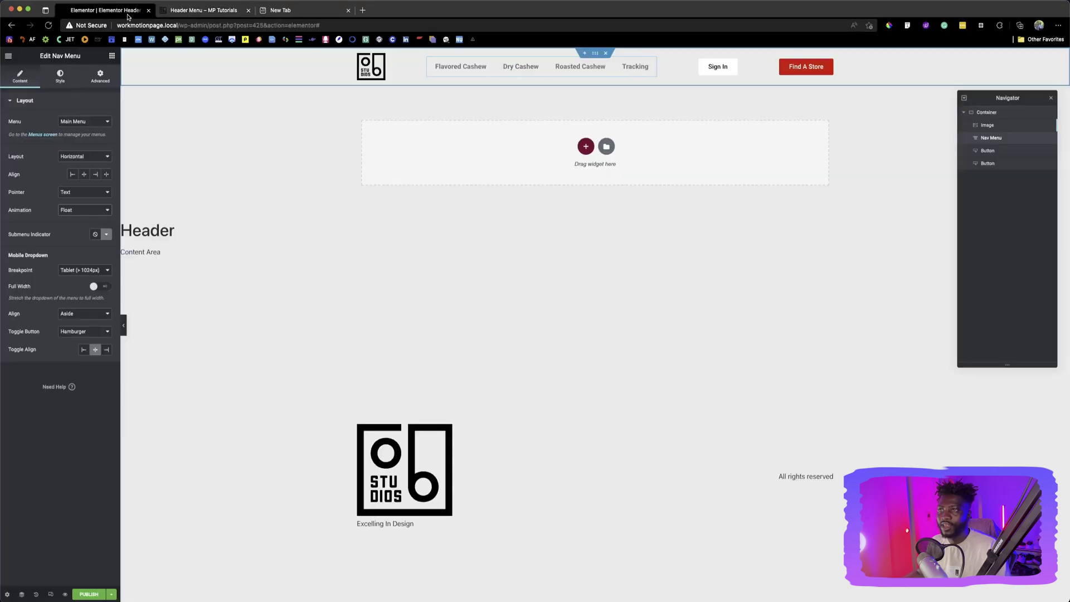
left_click(596, 53)
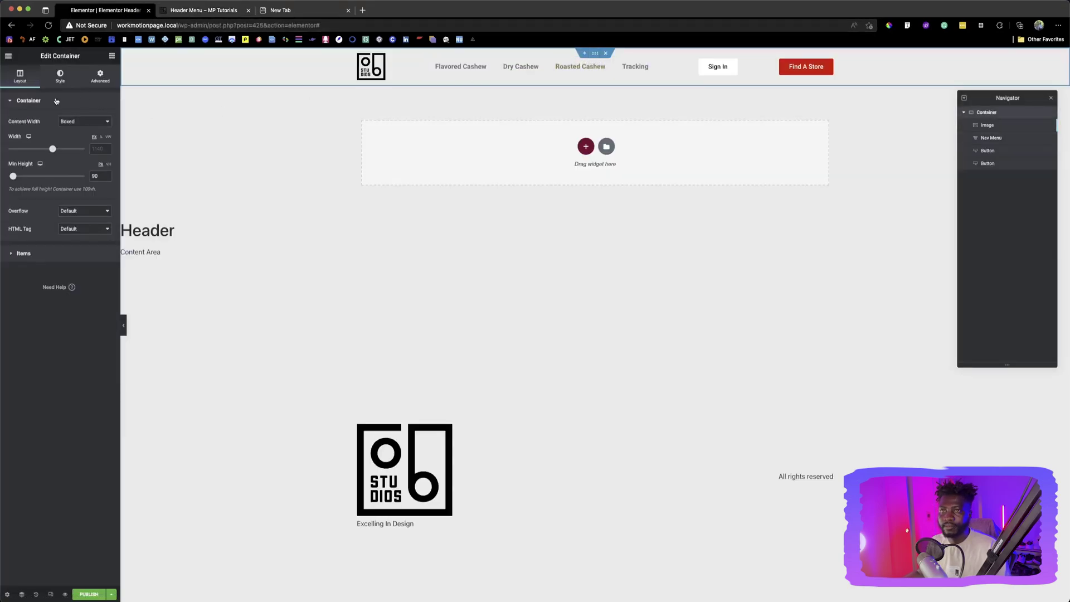
left_click(60, 76)
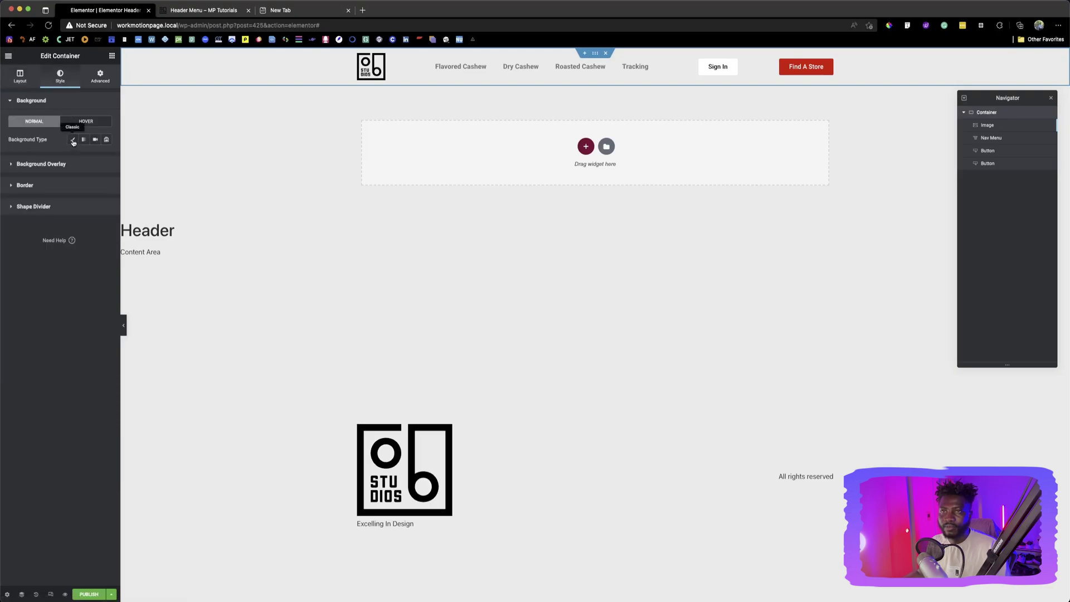
left_click(73, 141)
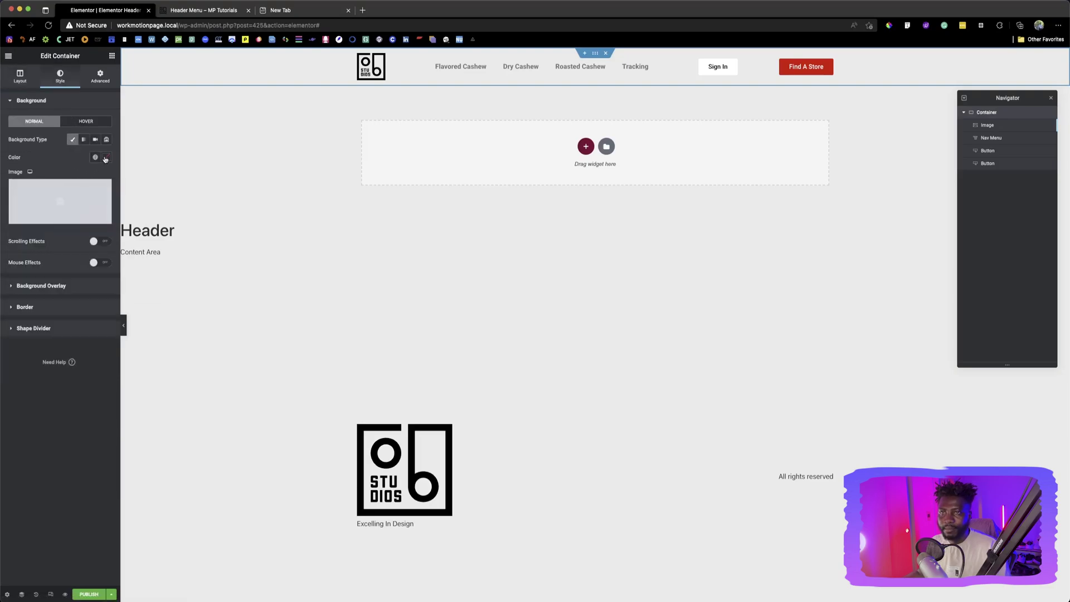
left_click(105, 158)
left_click(91, 267)
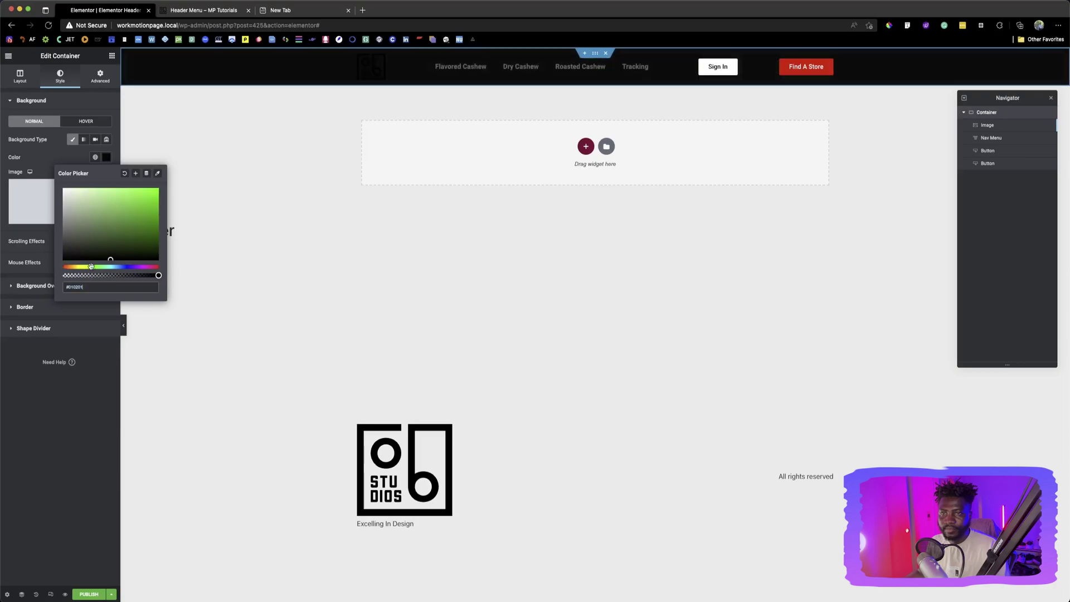
left_click_drag(112, 196, 88, 173)
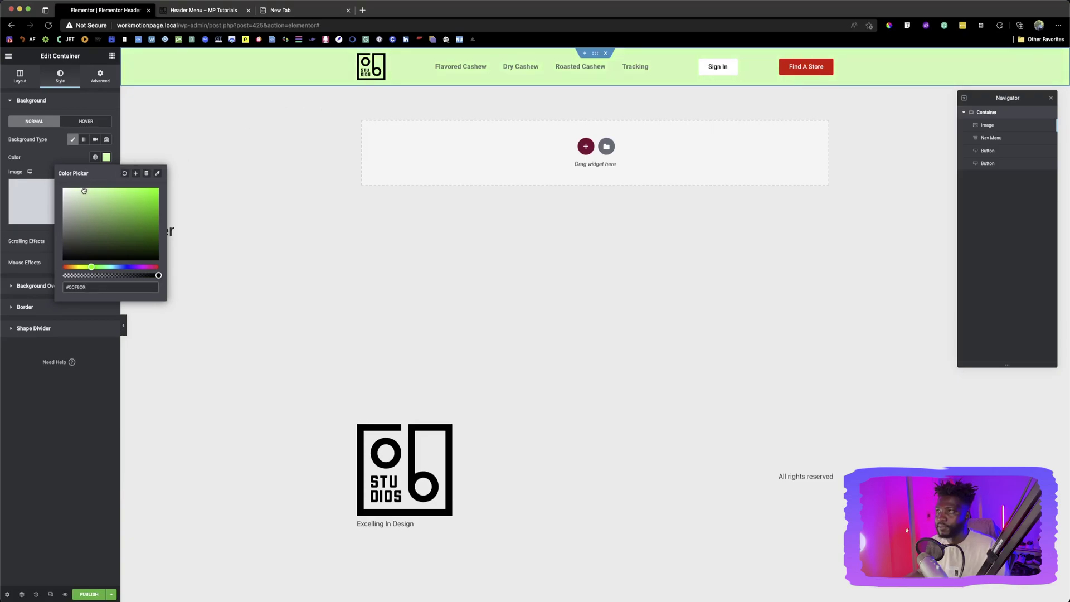
left_click(223, 11)
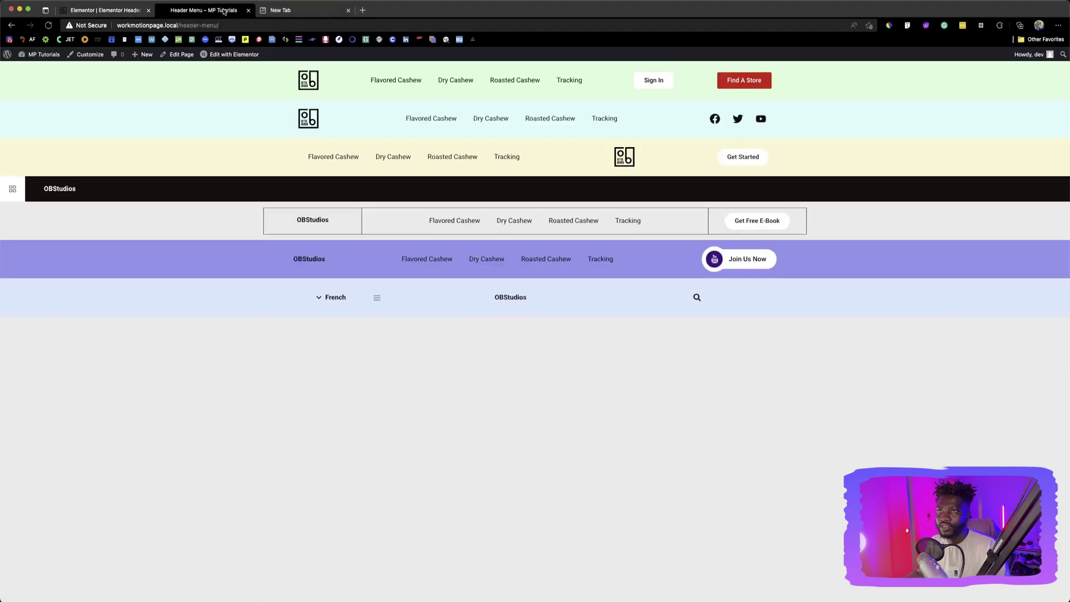
left_click(102, 11)
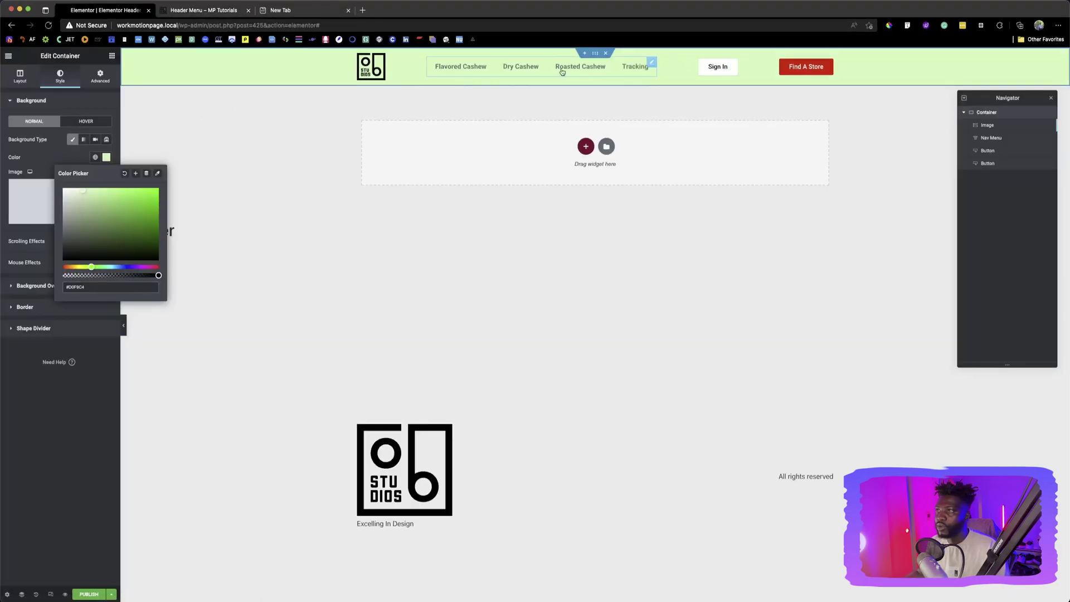
Set the nav menu's Main Menu Text Color to the global Black
left_click(652, 64)
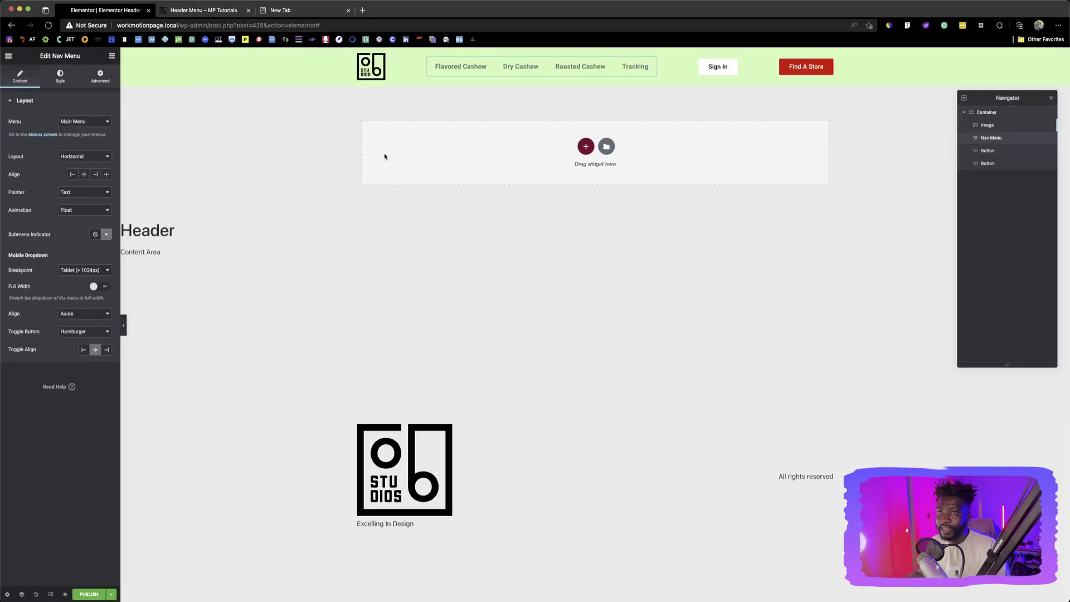
left_click(60, 78)
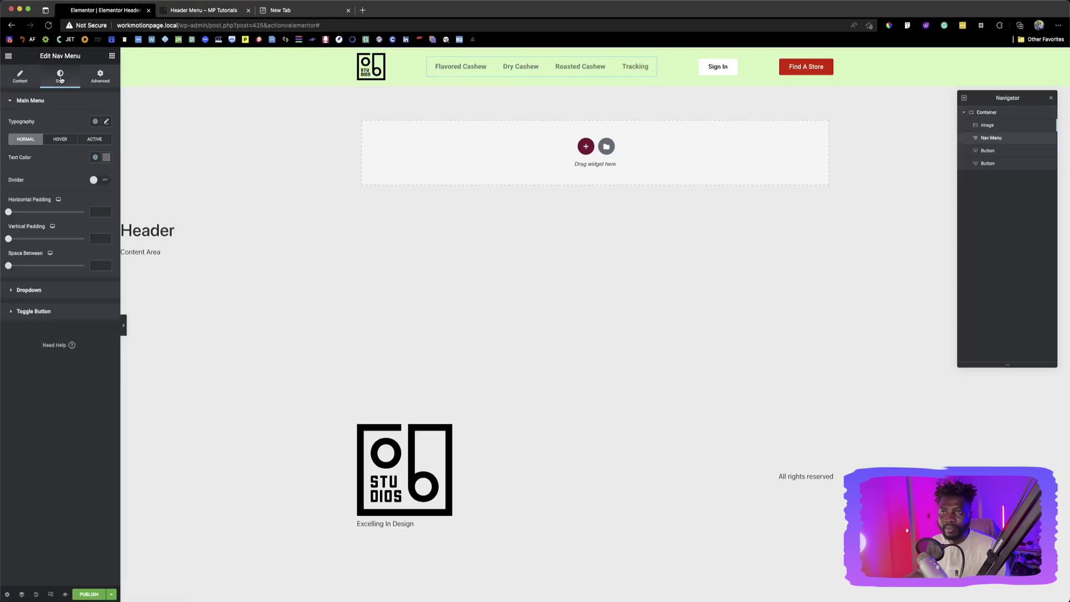
left_click(106, 157)
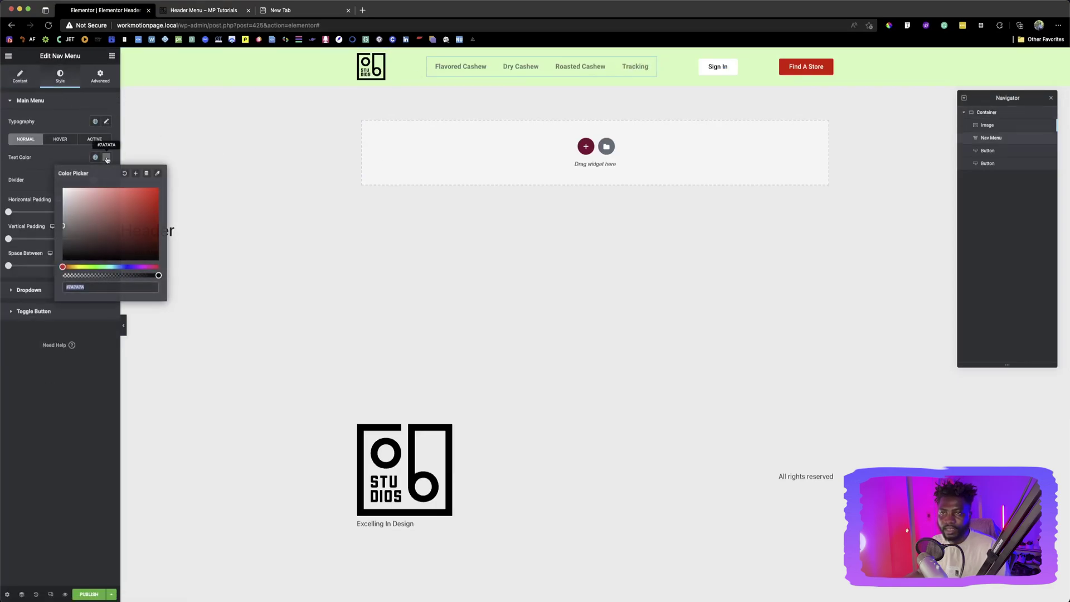
left_click(71, 204)
left_click_drag(71, 203, 35, 264)
left_click(104, 157)
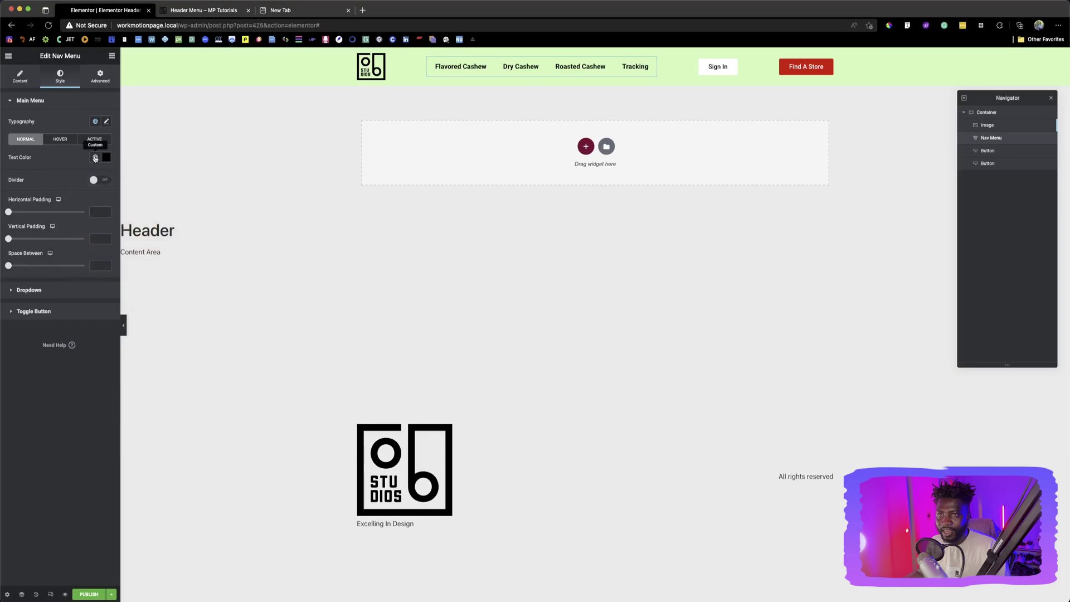
left_click(95, 159)
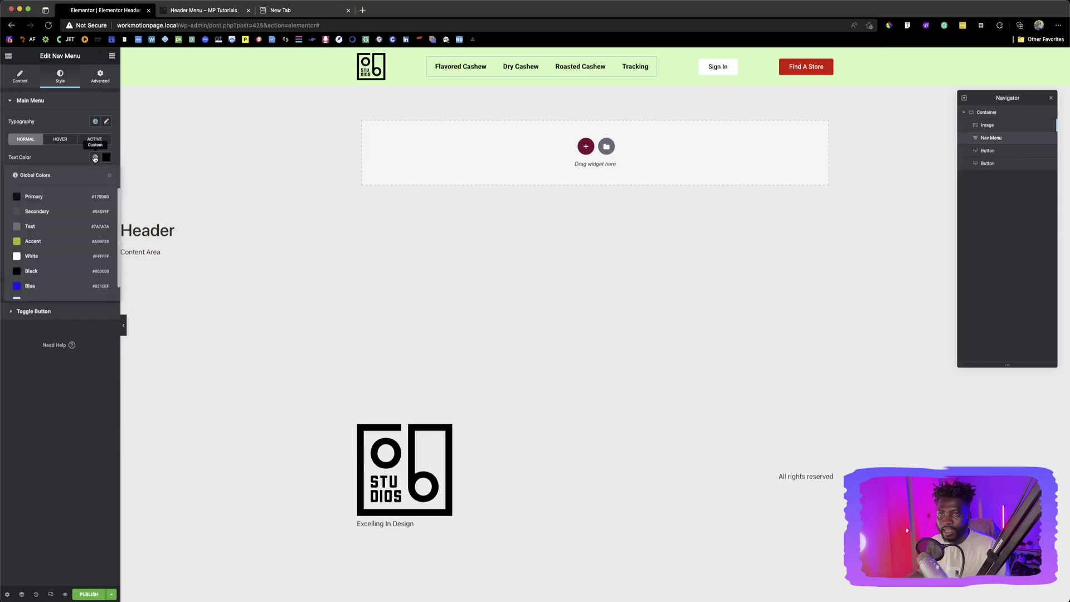
left_click(41, 270)
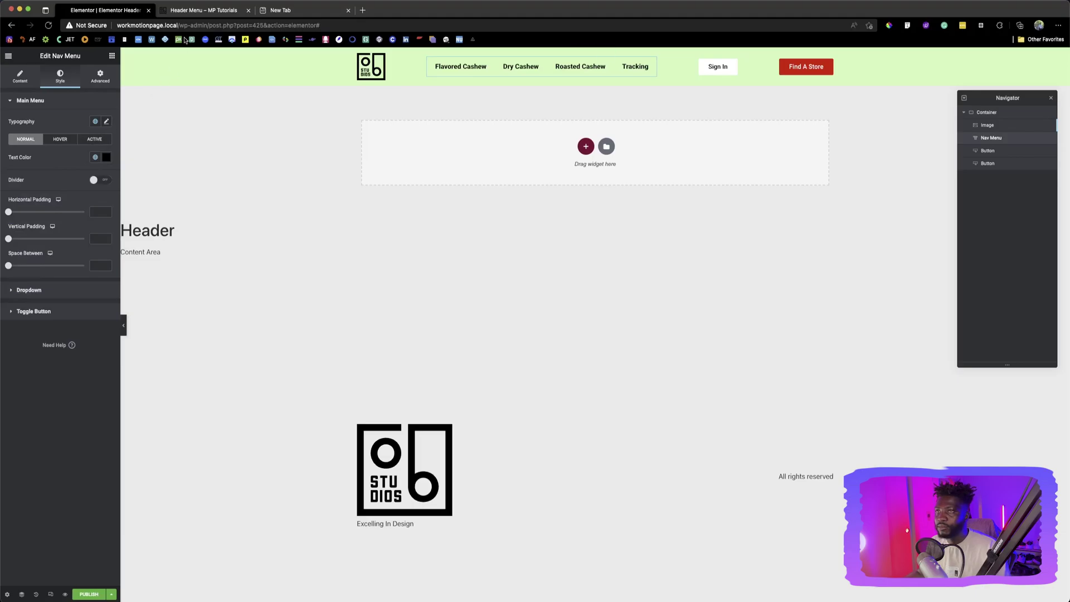
left_click(187, 9)
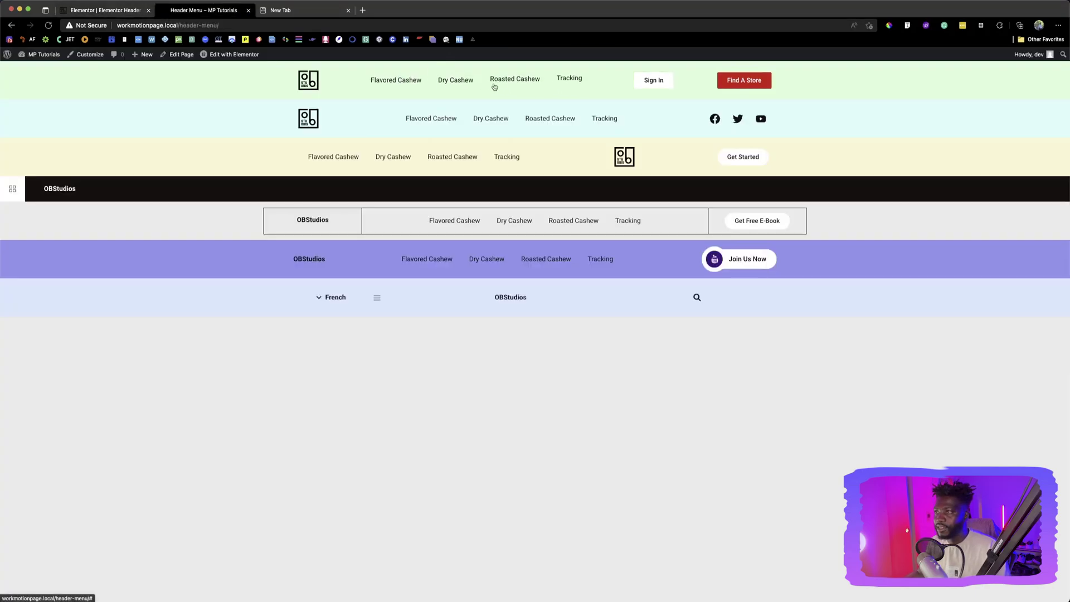
left_click(105, 12)
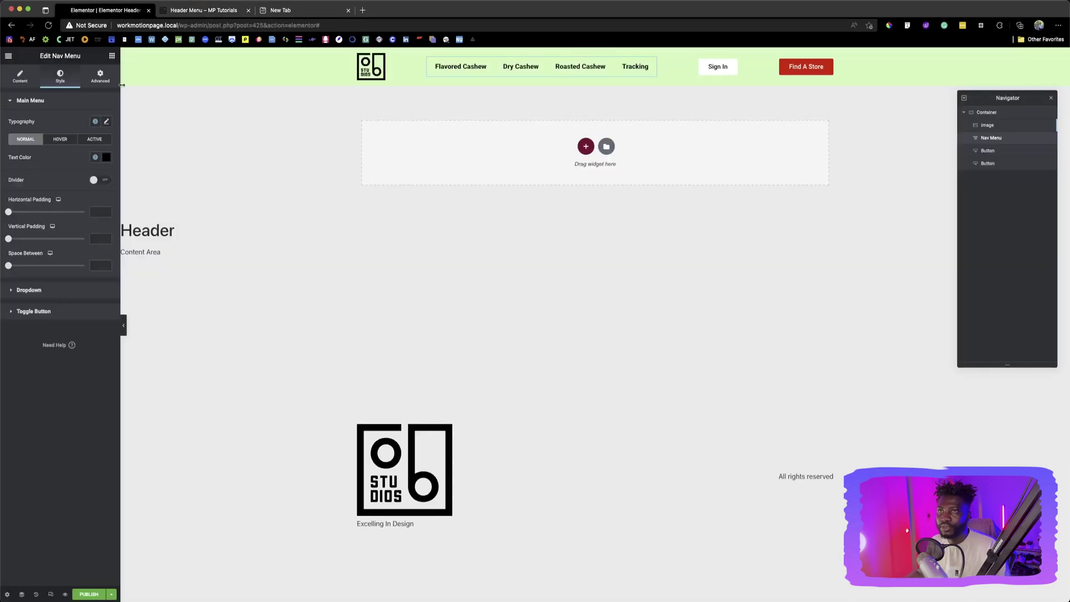
left_click(107, 122)
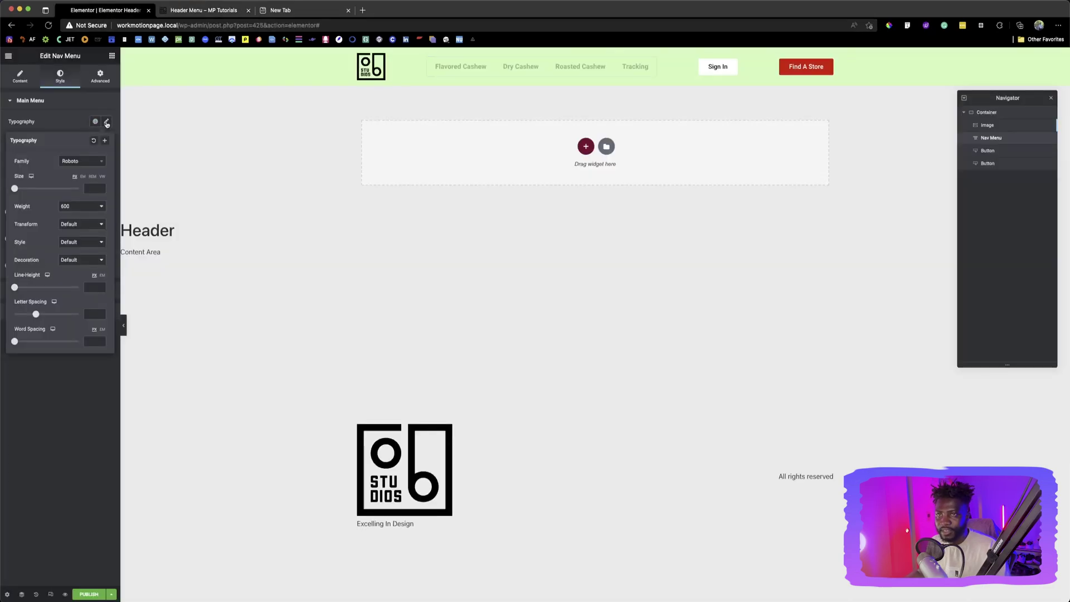
left_click(72, 208)
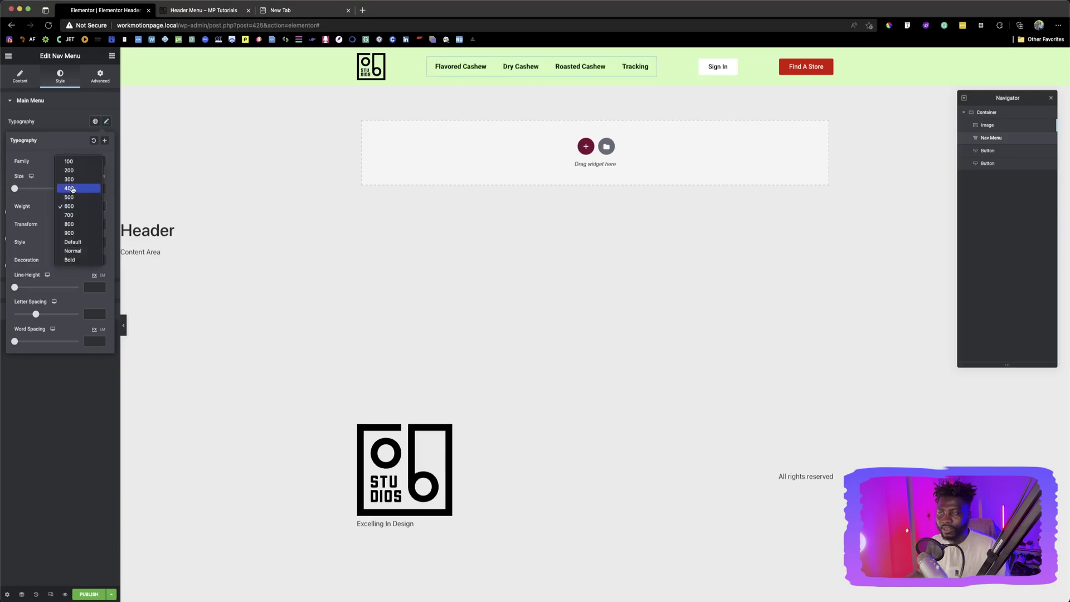
left_click(72, 189)
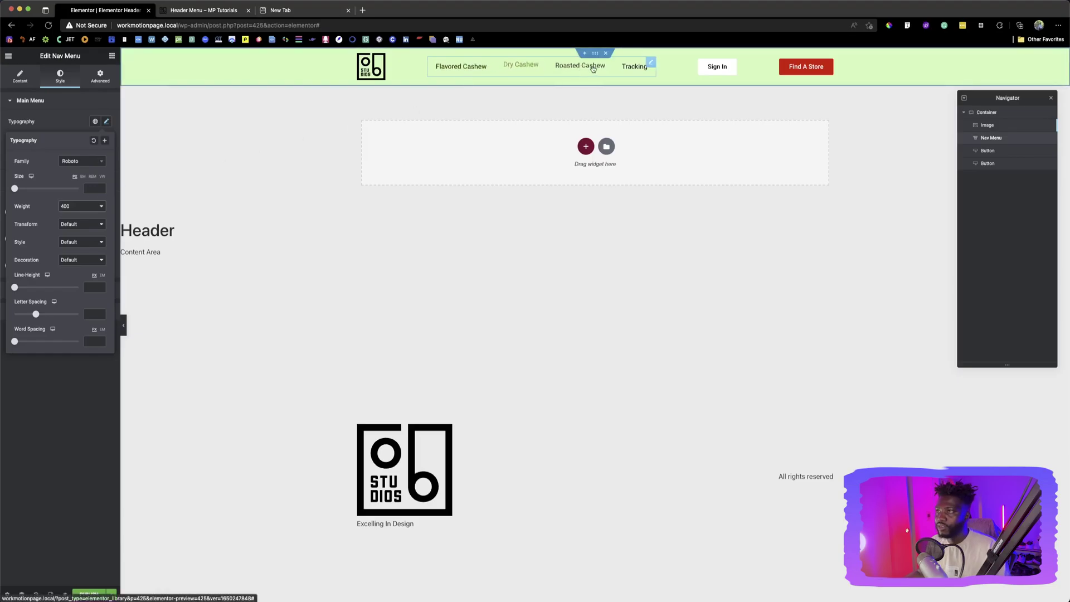
left_click(191, 10)
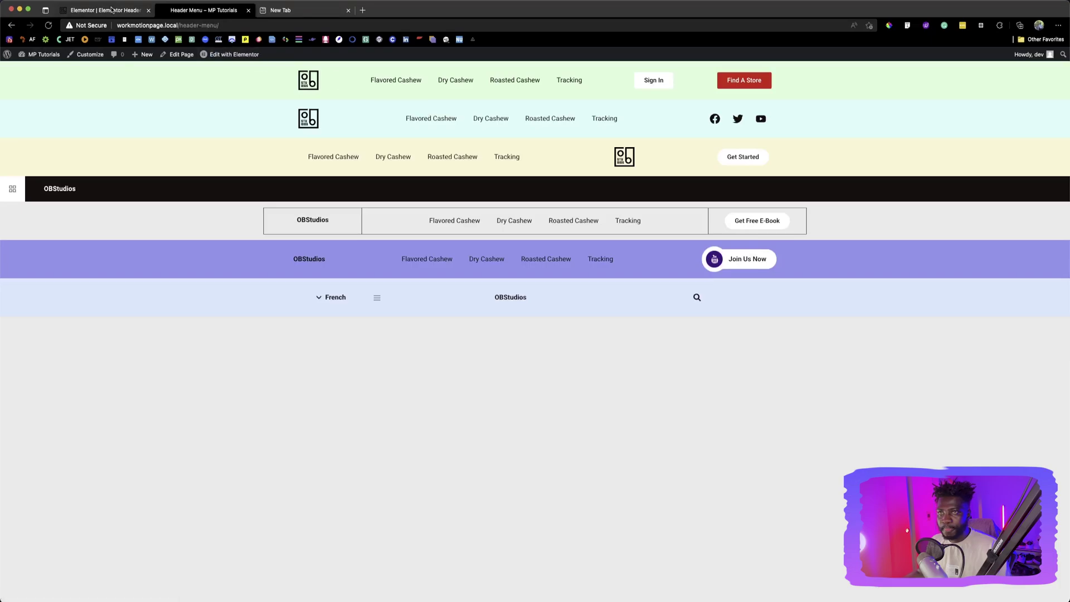
key("ctrl+shift+Tab")
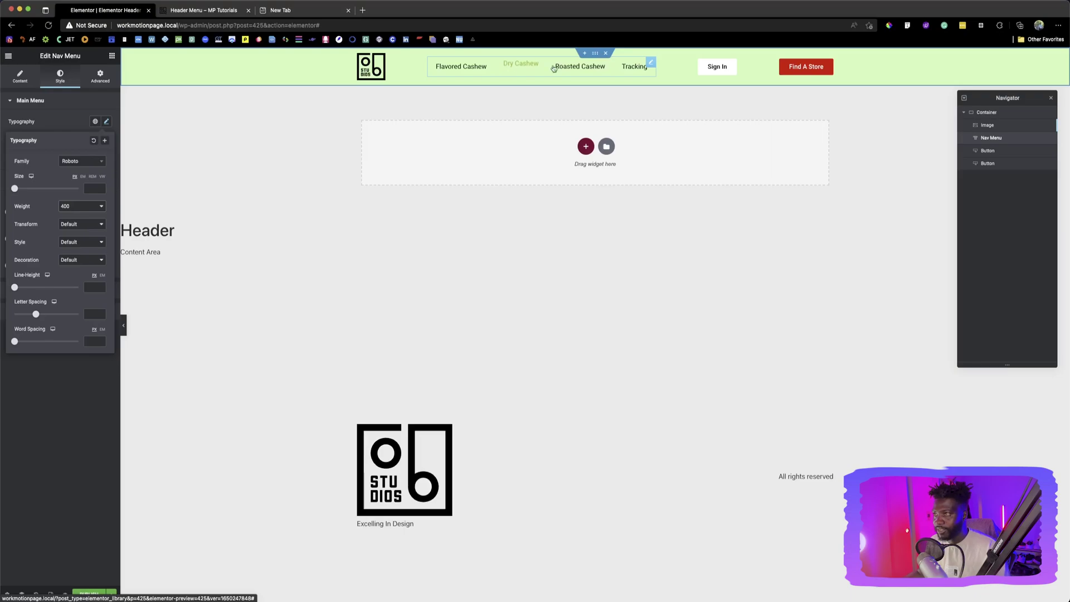
Select the header container and switch the responsive preview to Laptop
left_click(396, 72)
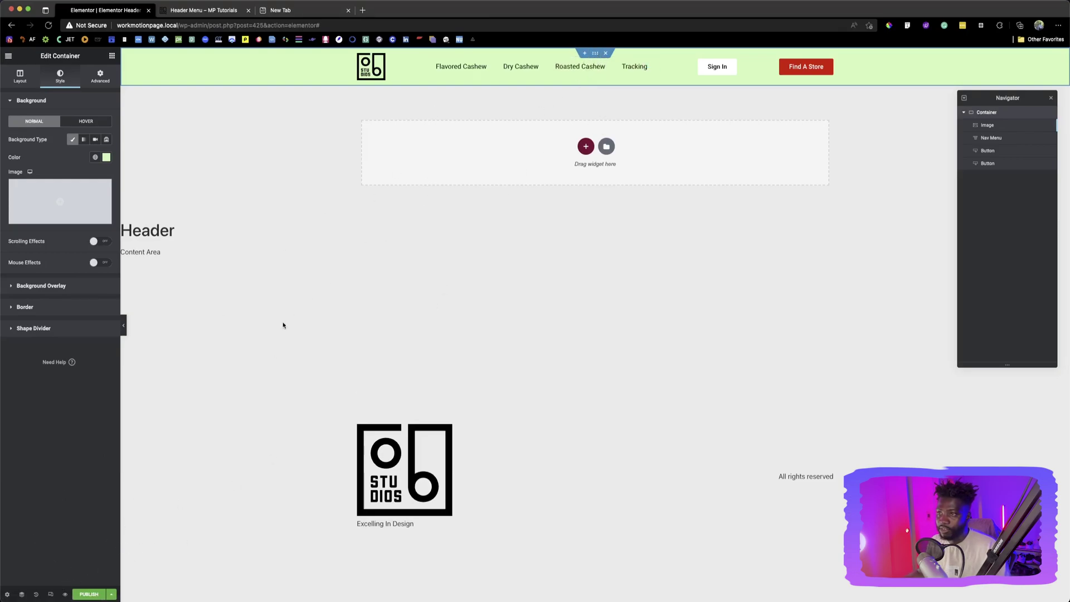
left_click(51, 595)
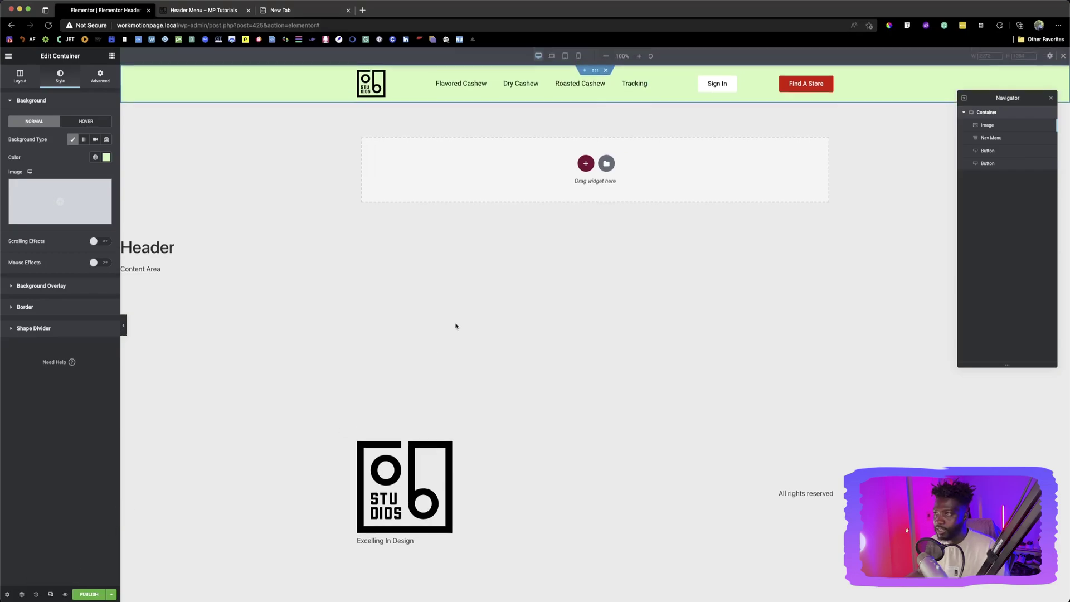
left_click(552, 58)
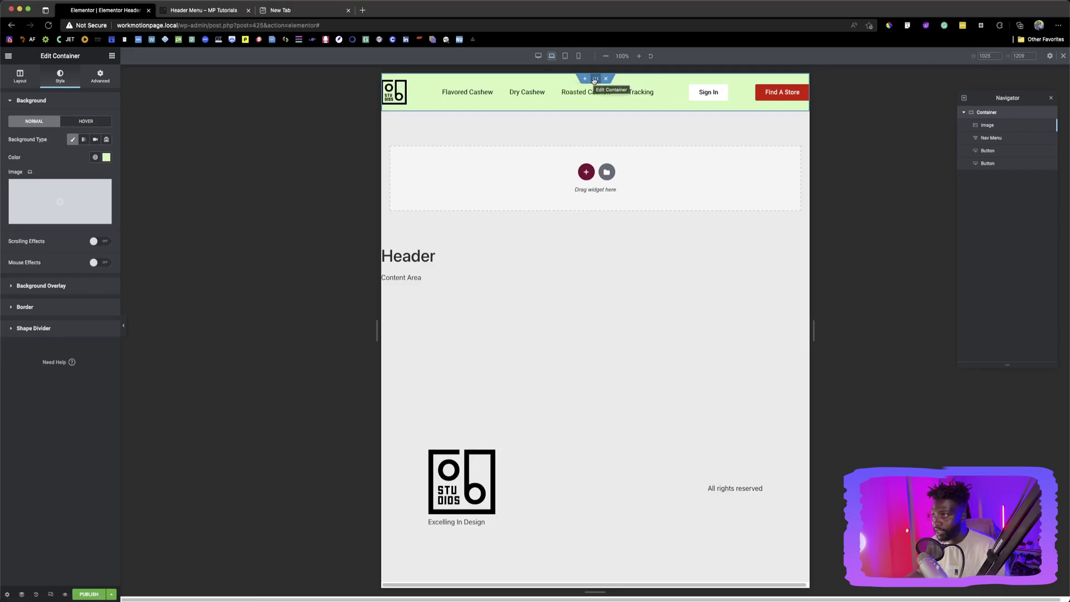
Unlink the header's padding, set Right and Left to 20, and unlink Margin
left_click(101, 78)
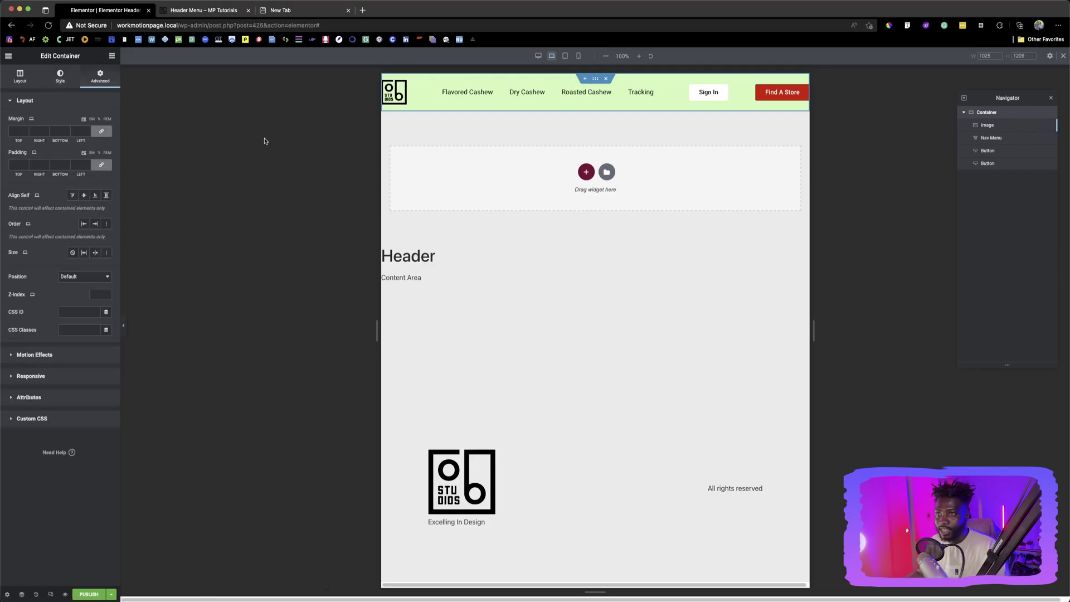
left_click(101, 166)
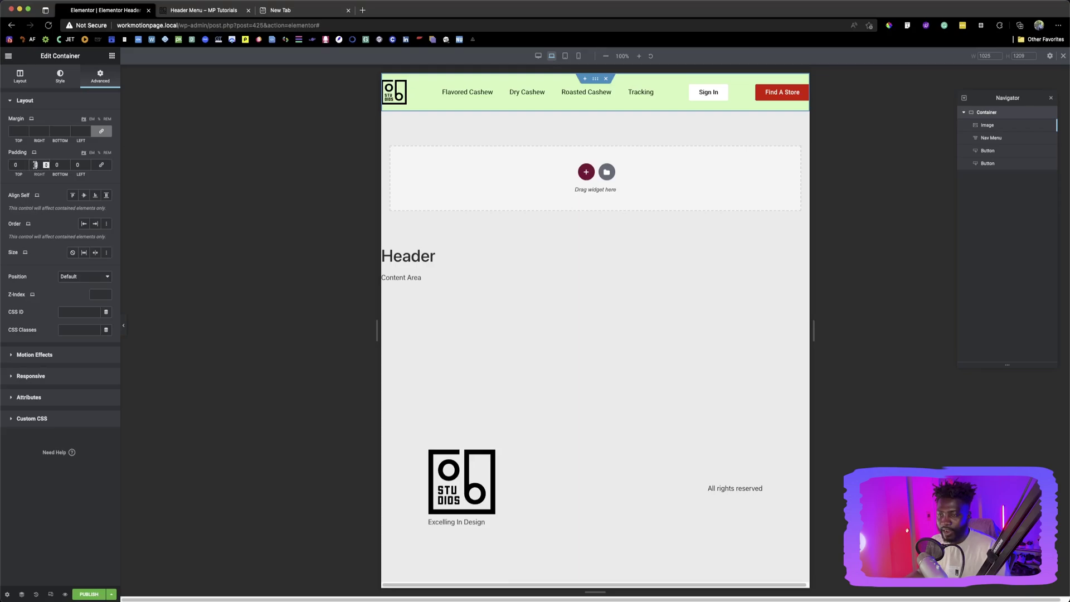
left_click(35, 165)
type("20")
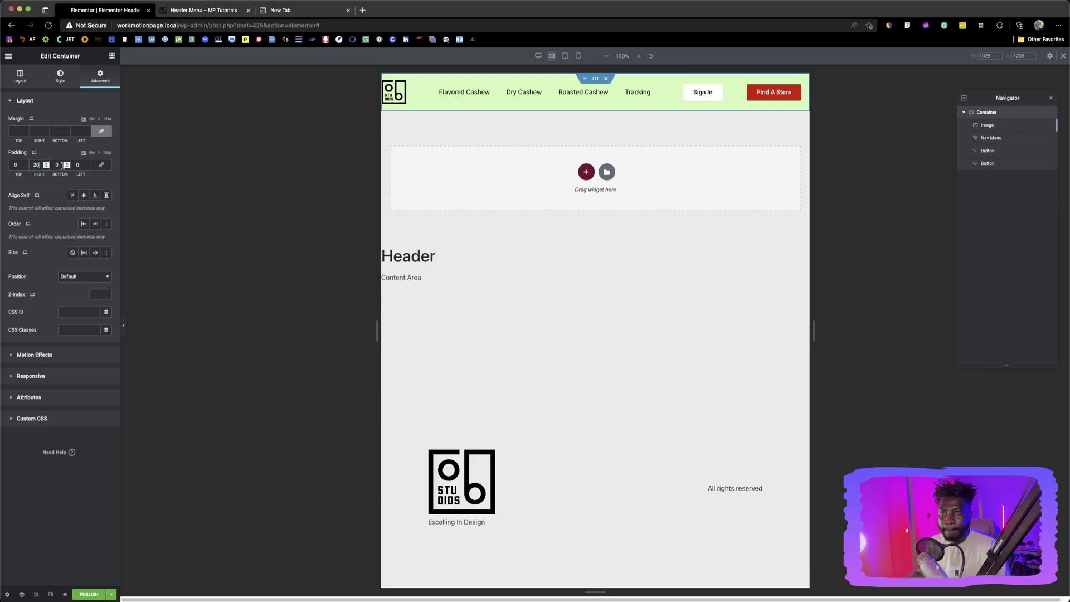
left_click(78, 165)
type("20")
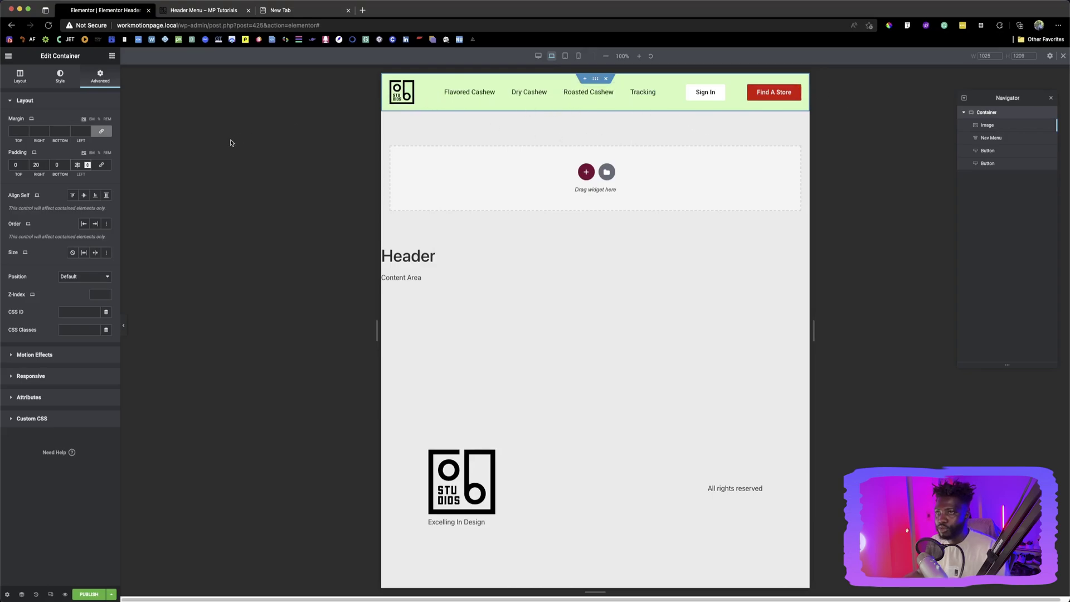
left_click(101, 131)
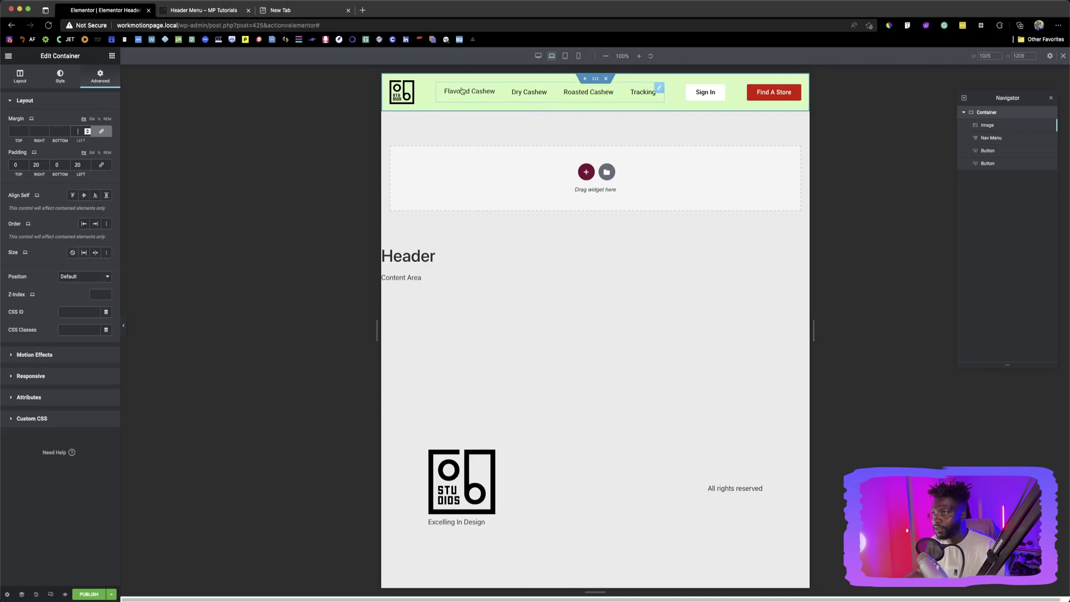
At tablet width, colour the nav menu's hamburger toggle icon with the Primary global colour
left_click(566, 57)
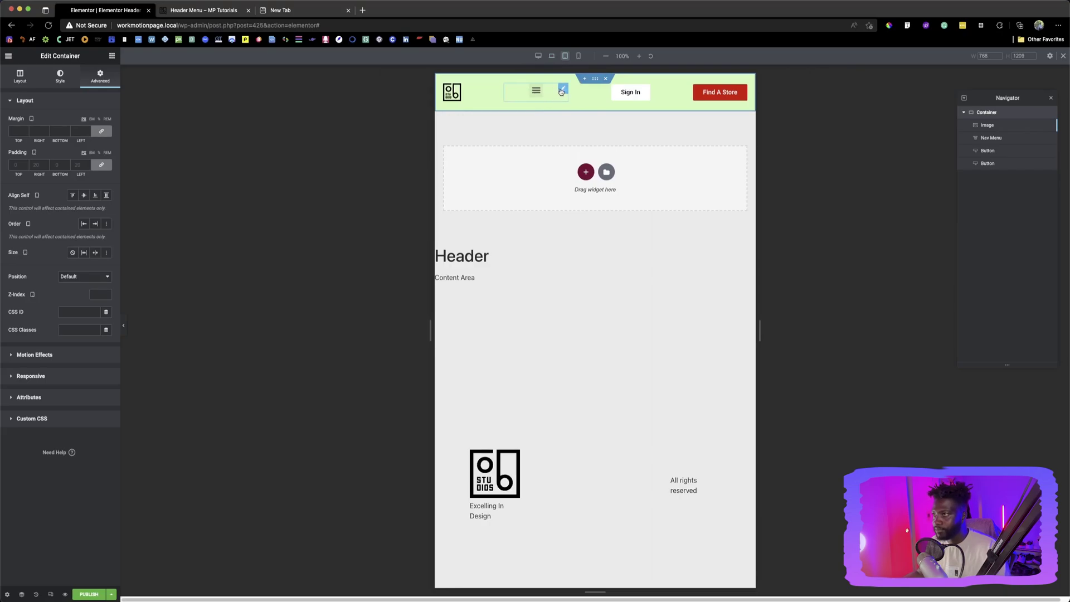
left_click(563, 90)
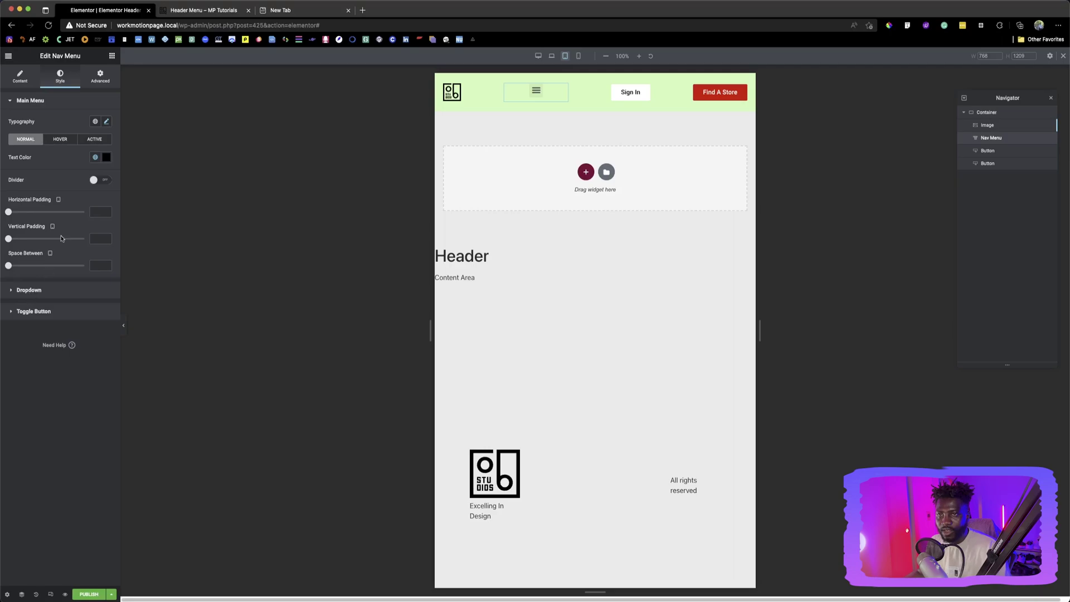
left_click(42, 289)
left_click(60, 123)
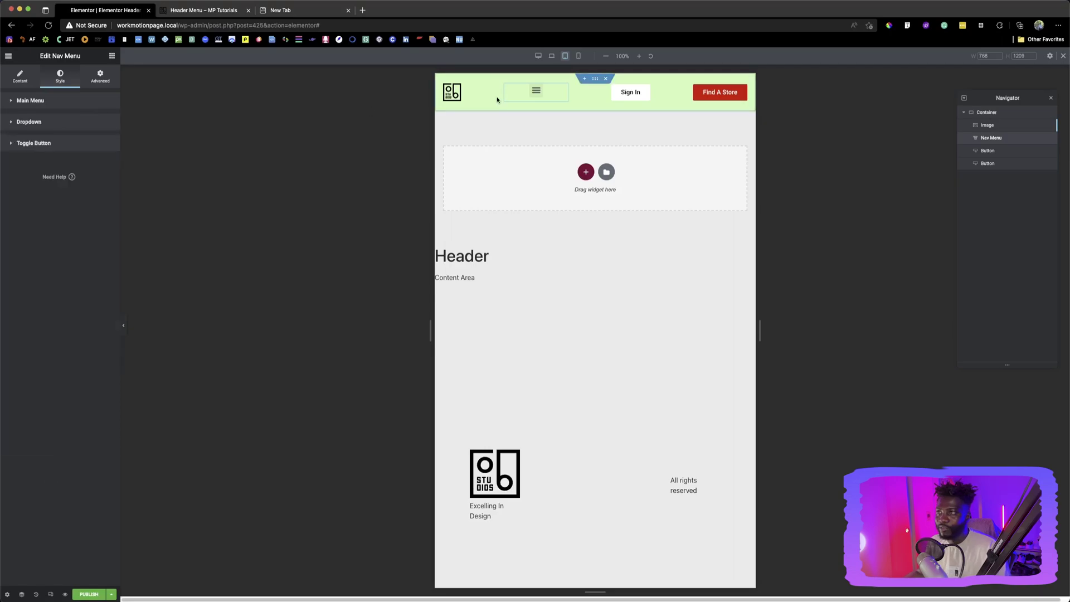
left_click(42, 145)
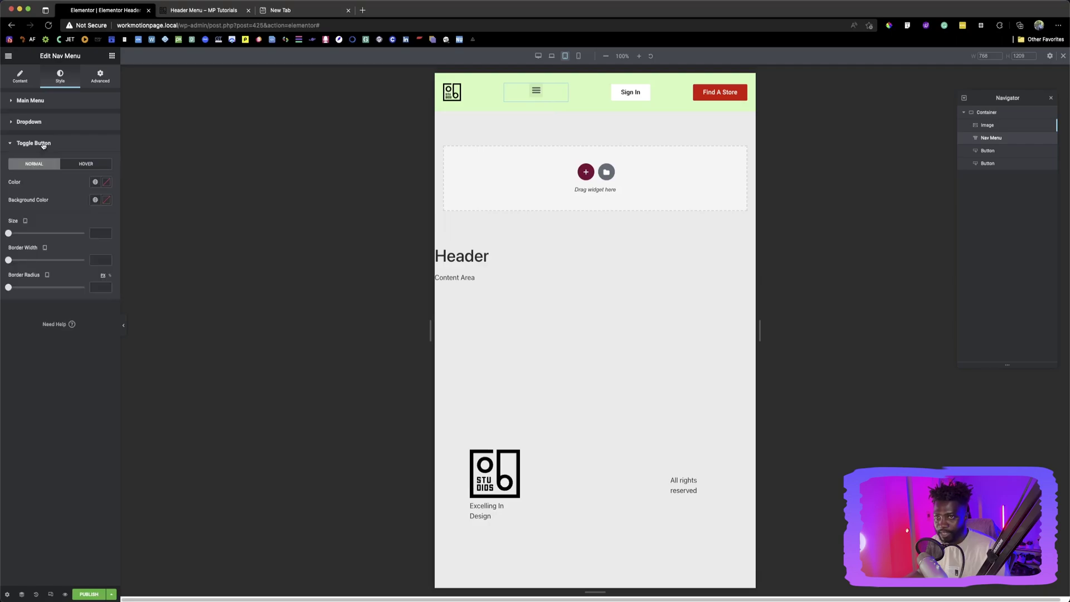
left_click(95, 183)
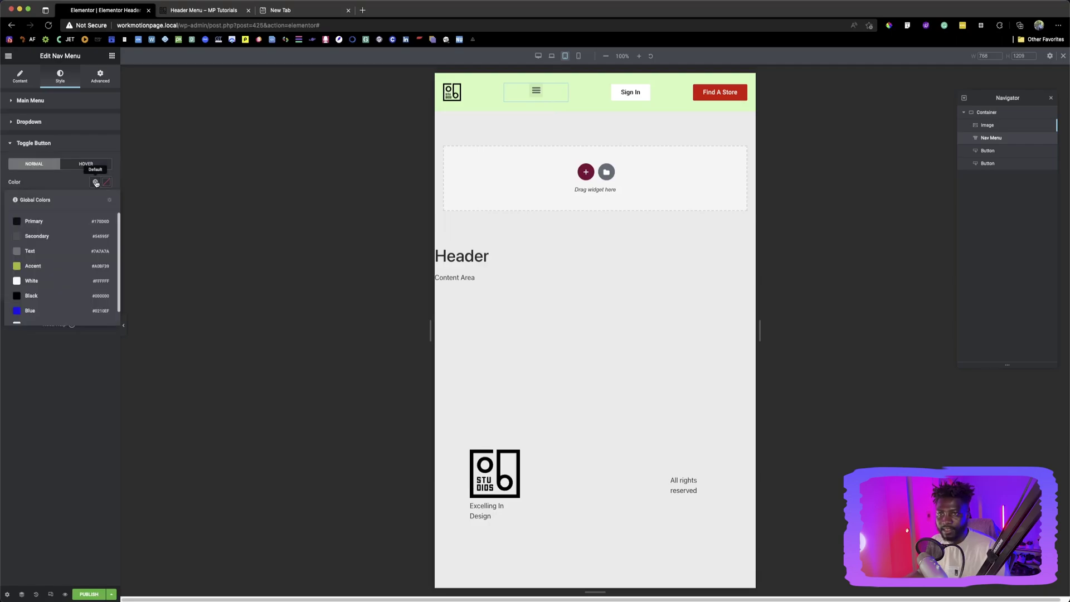
left_click(42, 222)
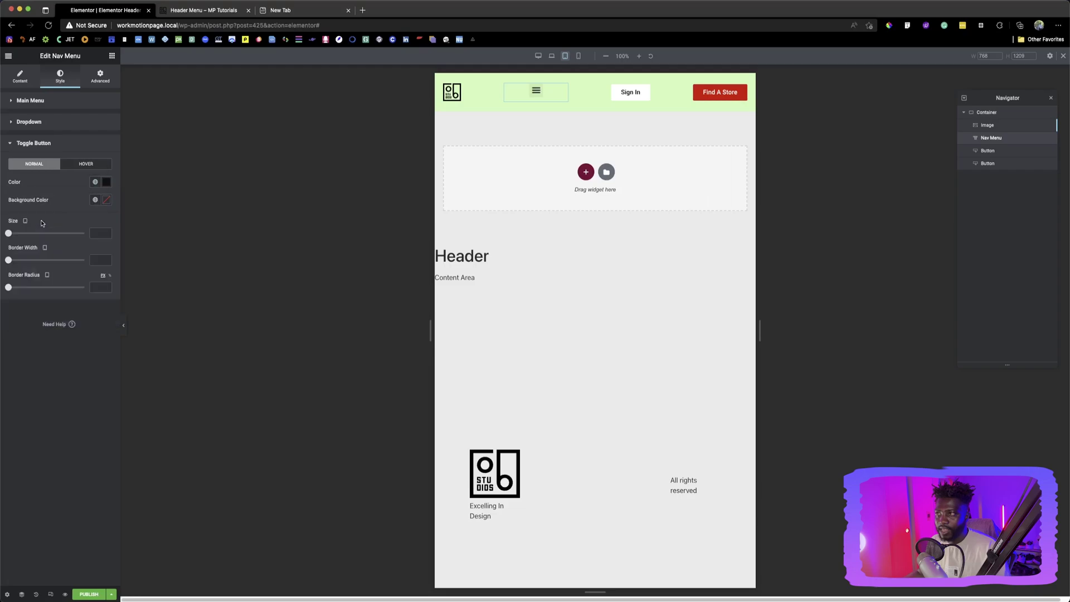
left_click(536, 103)
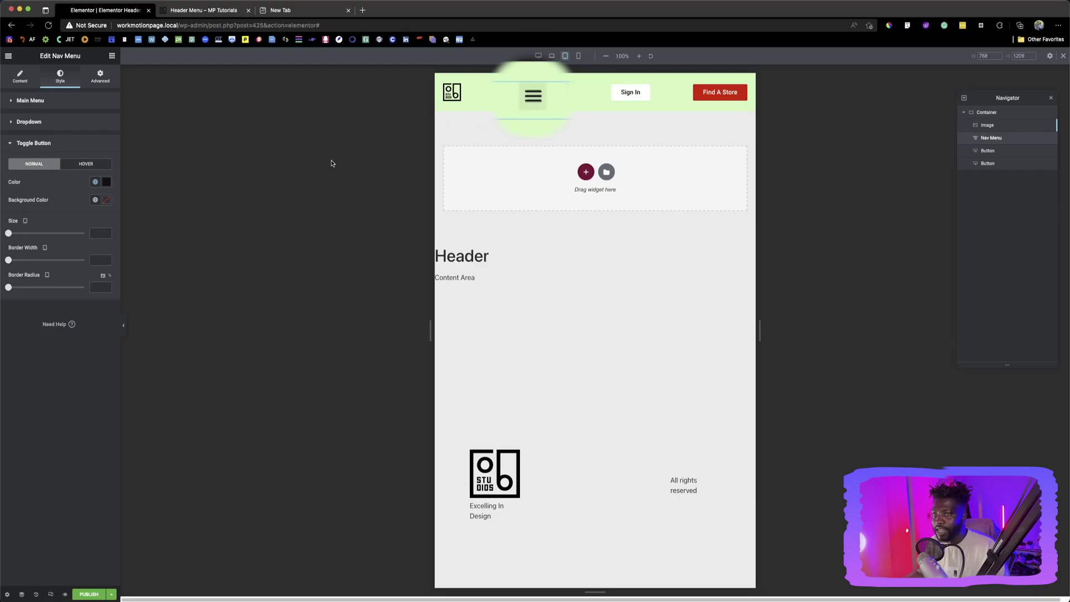
Give the hamburger toggle the green Accent global background and a white icon colour
left_click(95, 201)
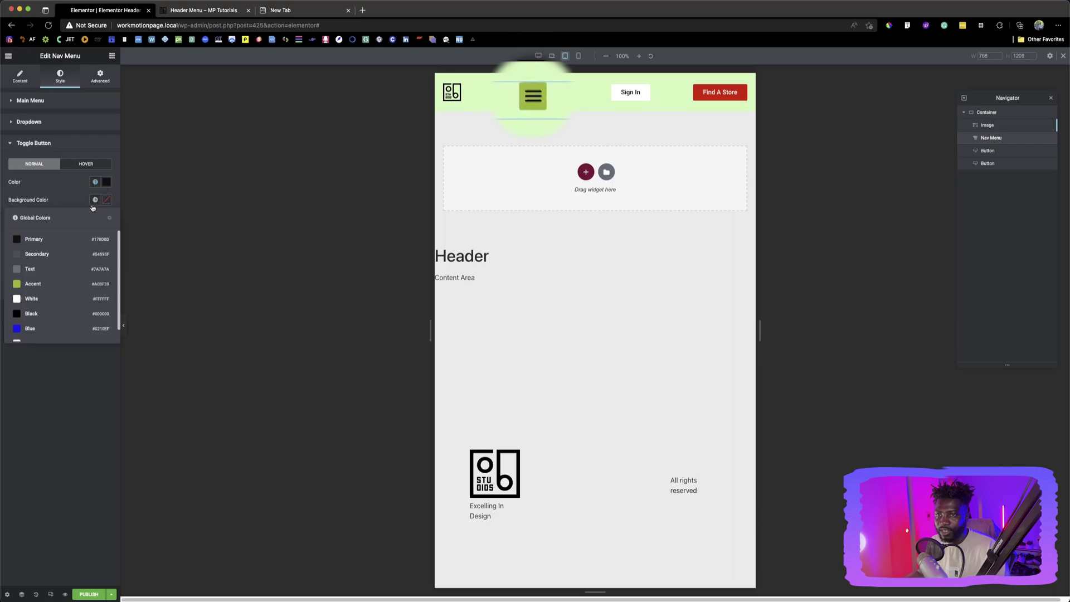
left_click(56, 283)
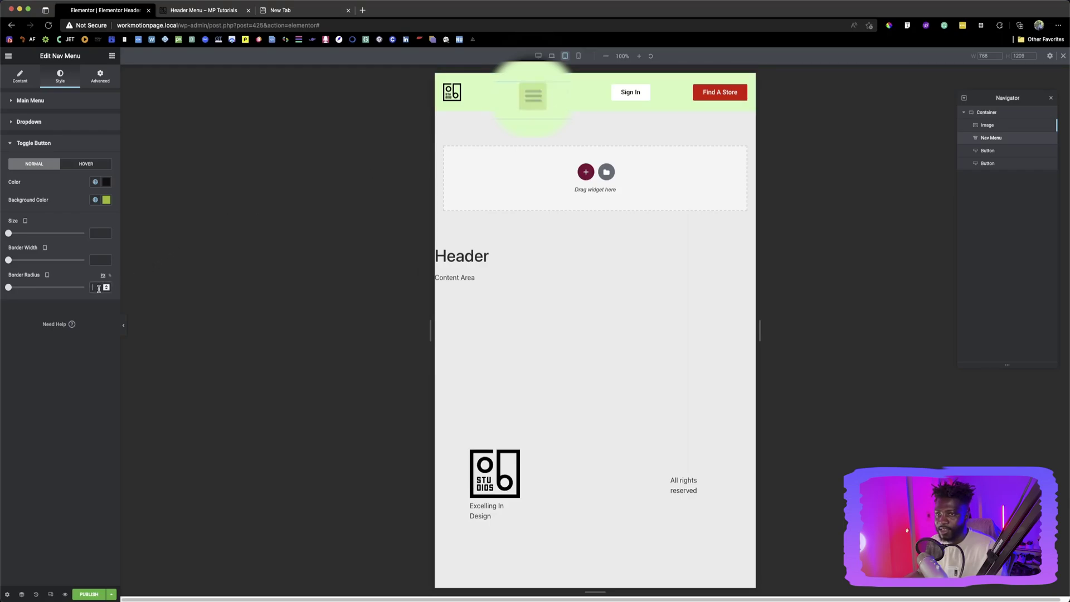
scroll(98, 286, "up", 5)
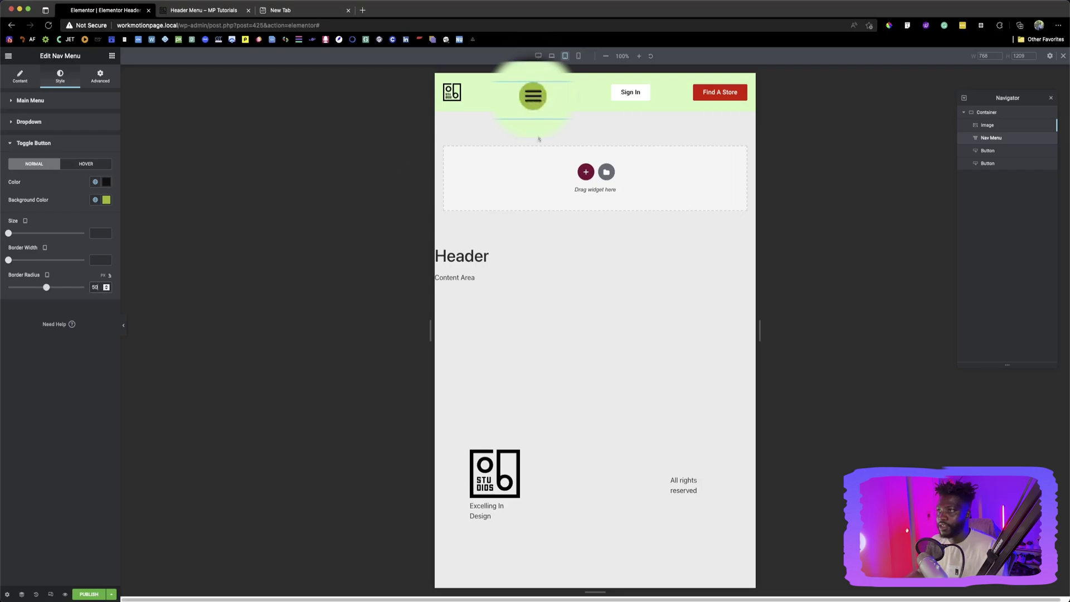
left_click(95, 182)
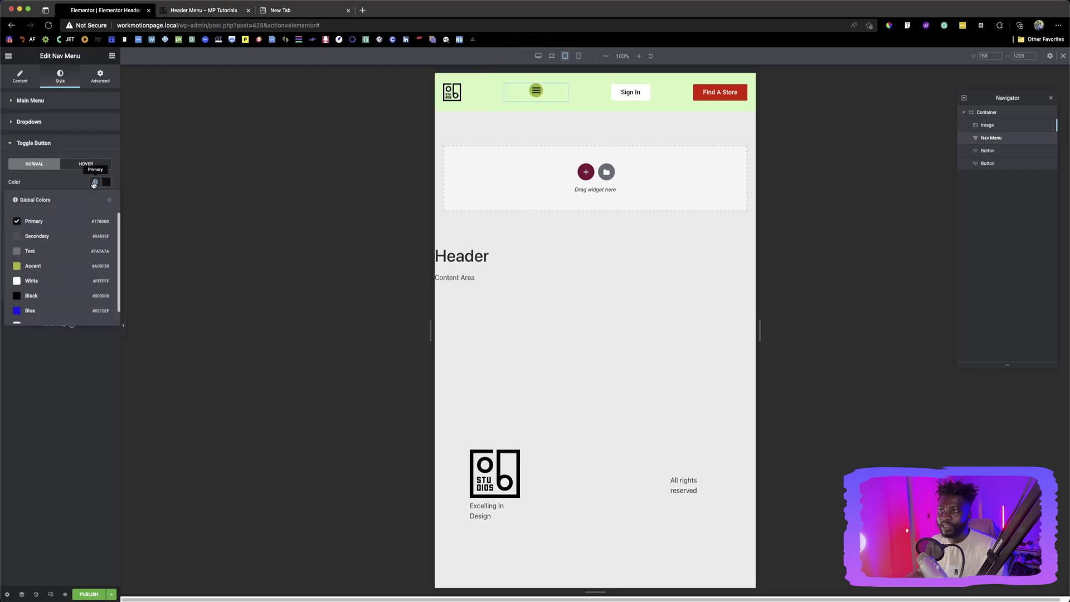
left_click(32, 281)
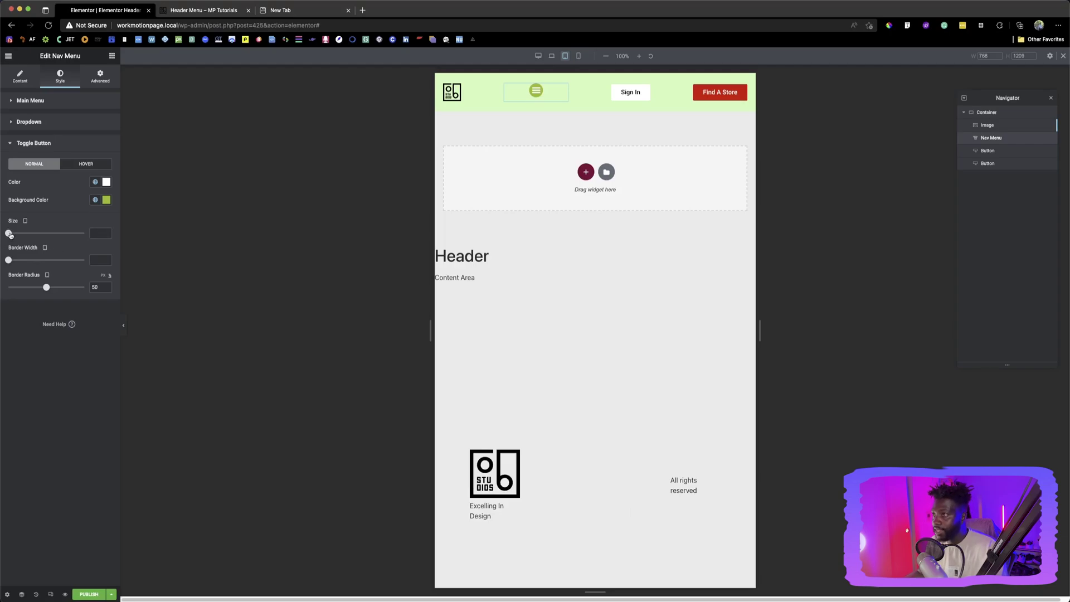
Shrink the round hamburger toggle to size 20 at tablet width
left_click_drag(9, 234, 38, 236)
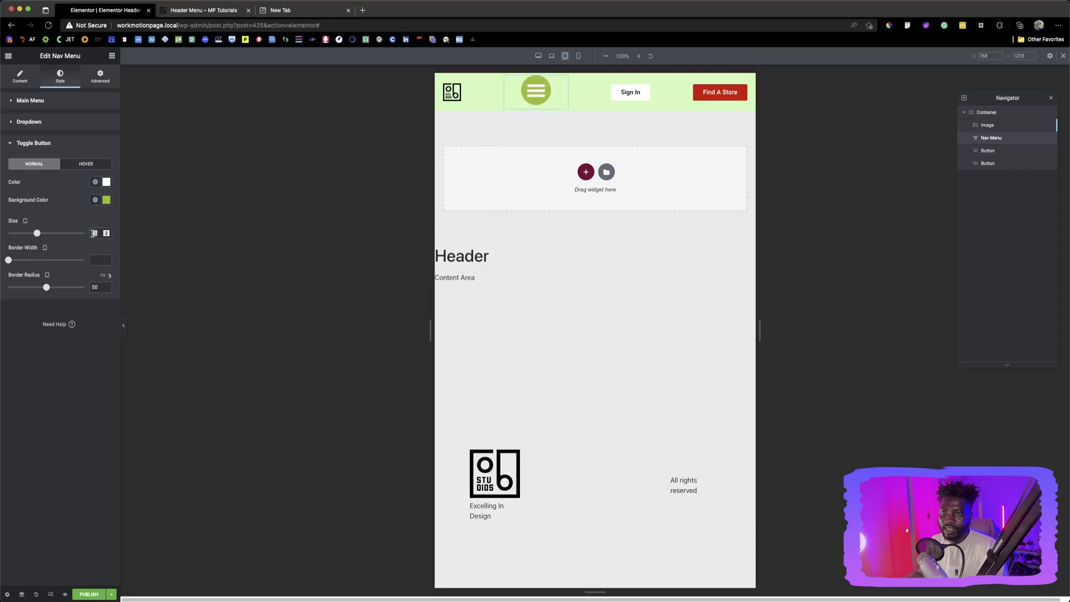
type("15")
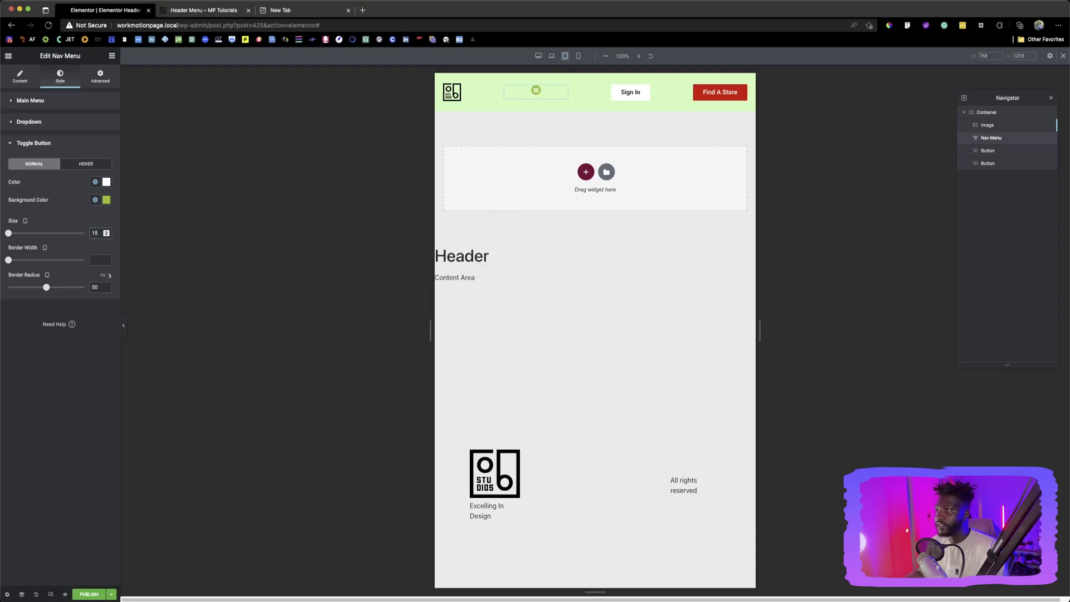
key("Up")
key("Up")
key("Up")
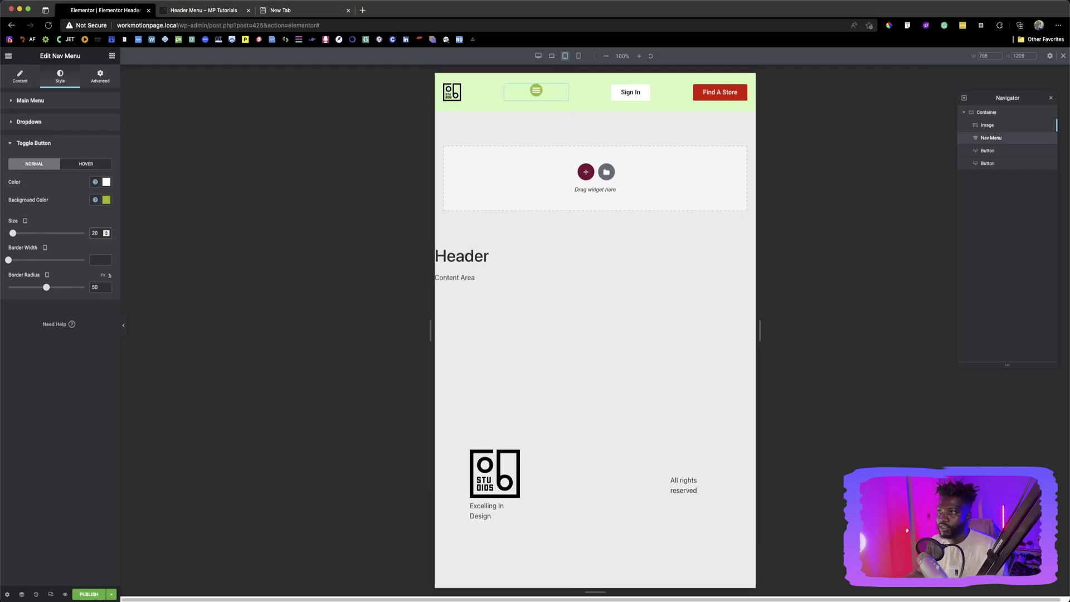
left_click(29, 122)
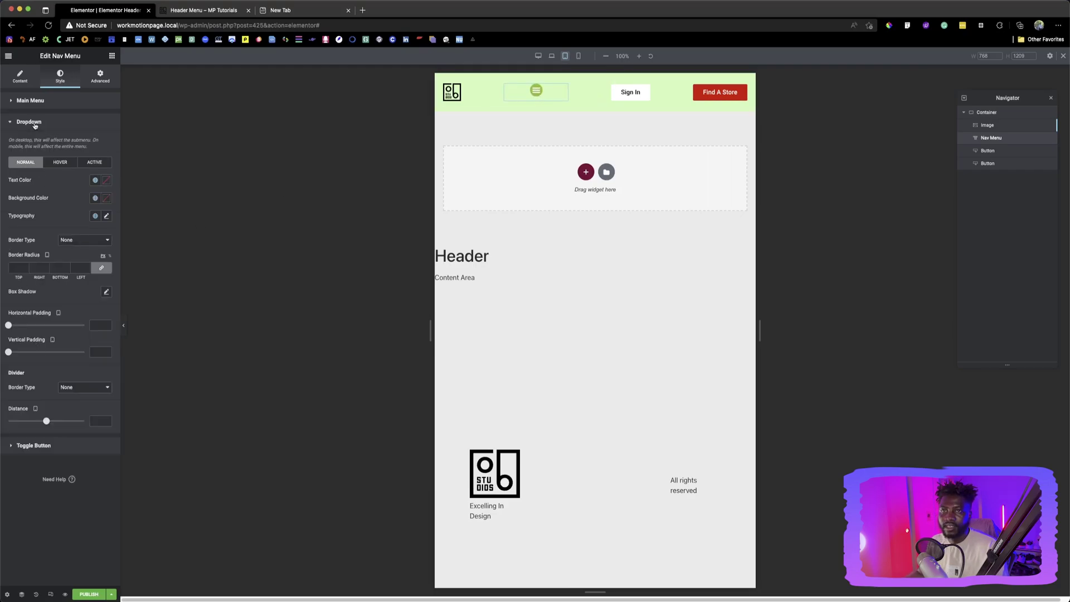
Switch the preview back to Desktop to see the full-width header menu
left_click(539, 56)
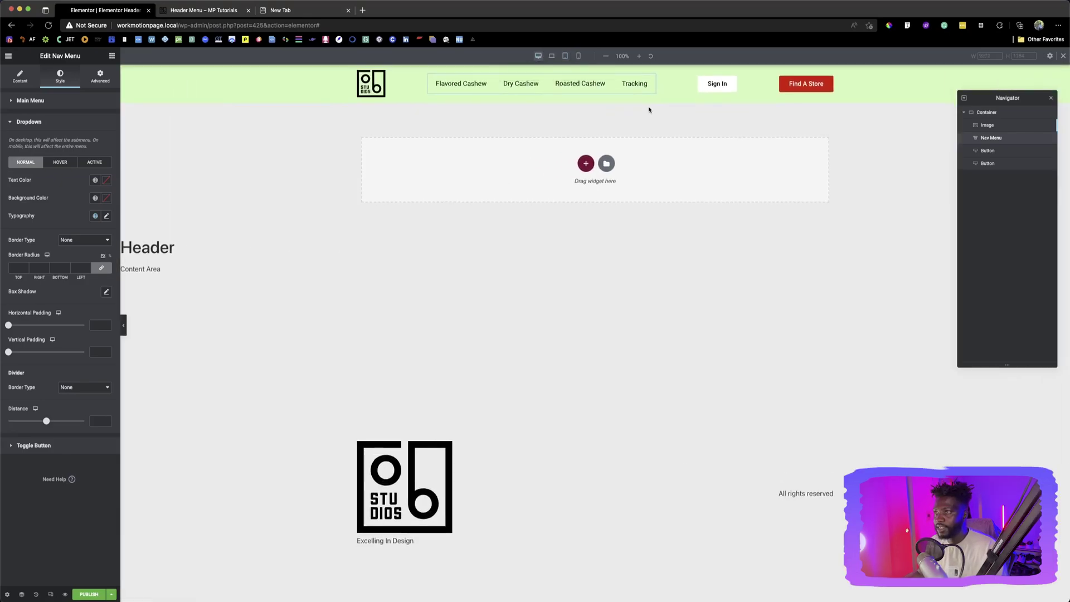